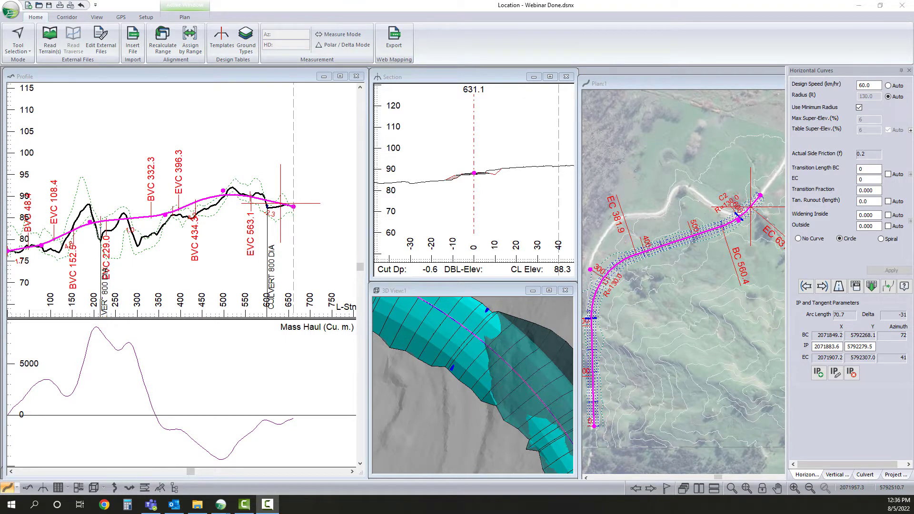
Uncheck Background in Plan Options to remove the aerial photo, then pan the plan right.
right_click(672, 251)
left_click(707, 326)
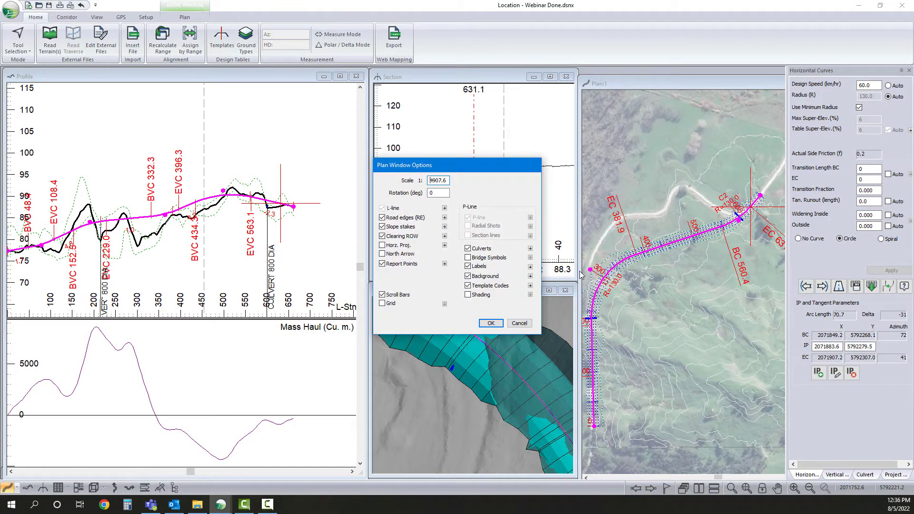
left_click(468, 277)
left_click(500, 323)
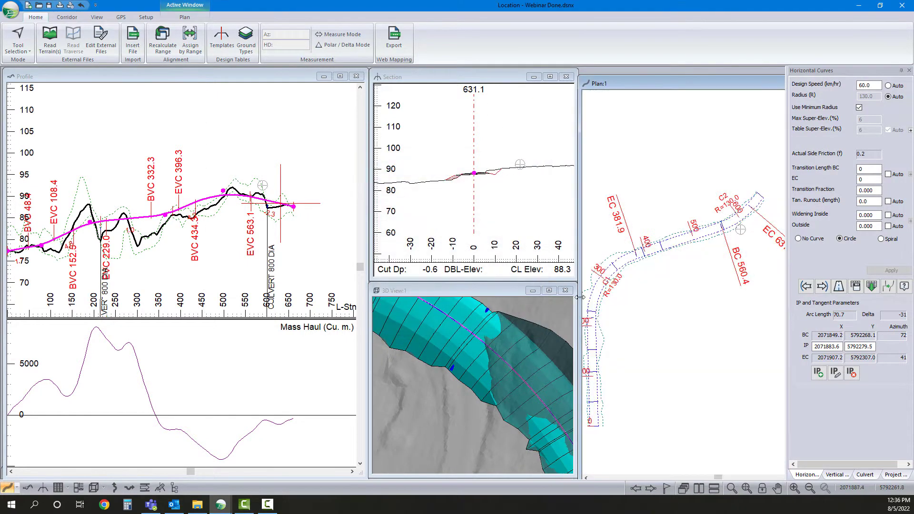
left_click_drag(691, 272, 717, 272)
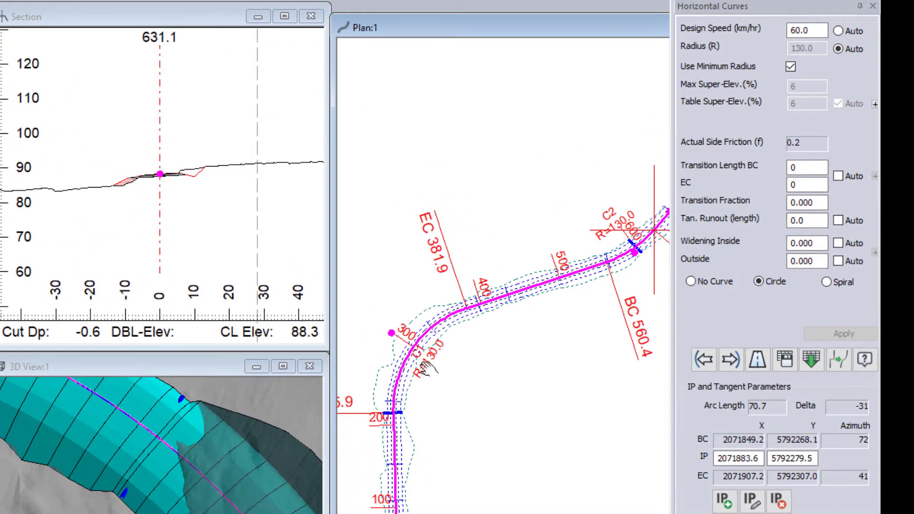
left_click_drag(429, 369, 482, 363)
Step through the horizontal curves and return to curve C1, ending at EC 381.9.
left_click(703, 359)
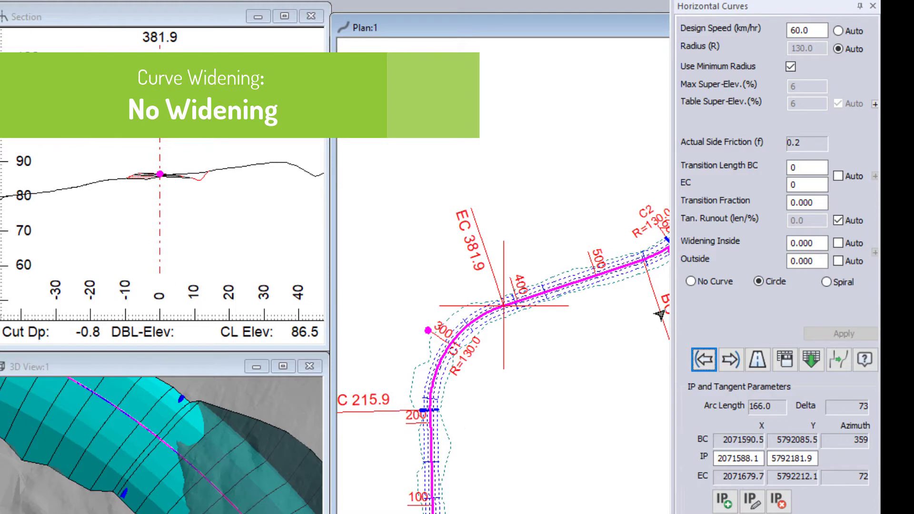
left_click(730, 359)
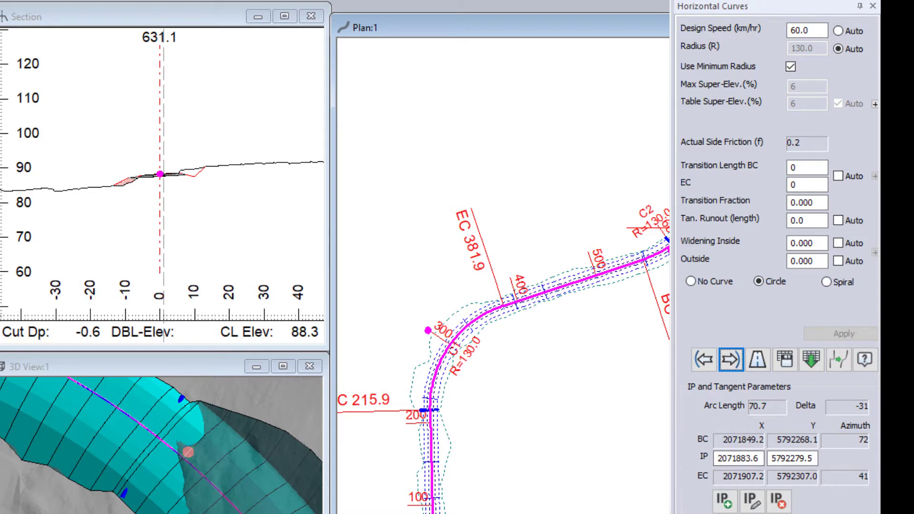
double_click(804, 243)
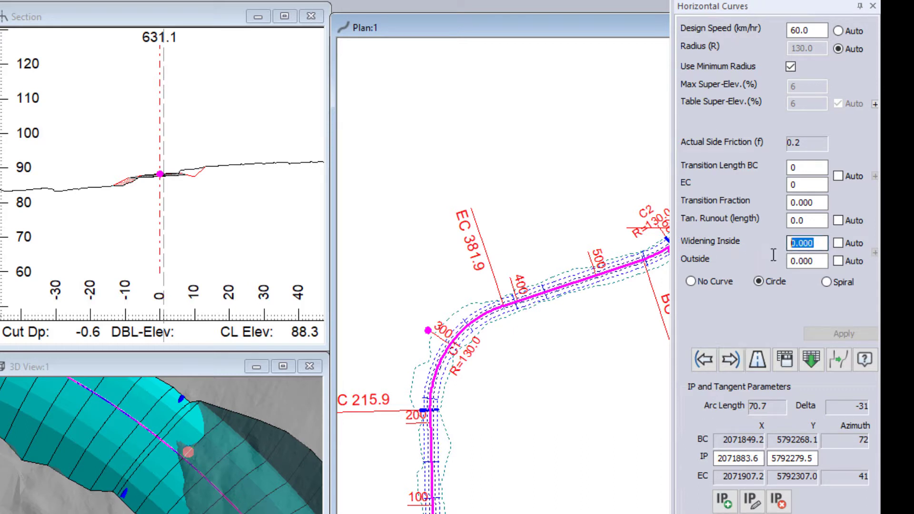
left_click(700, 364)
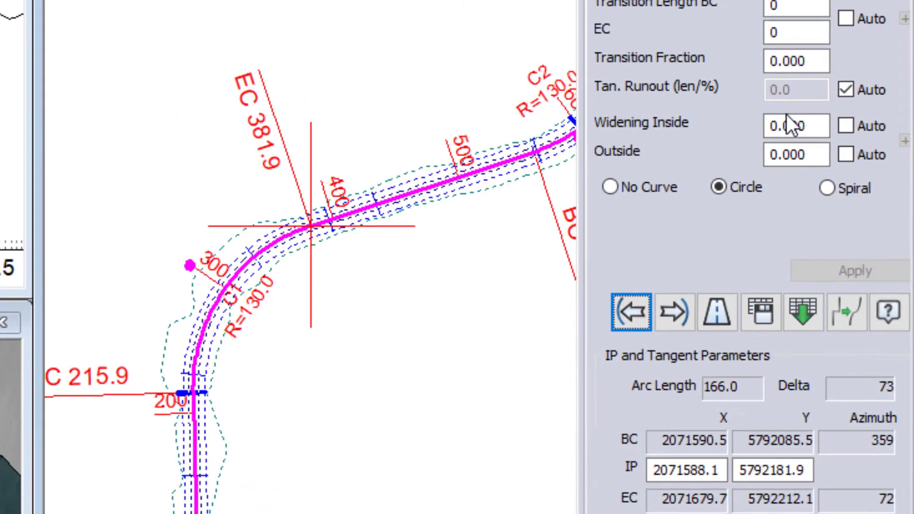
Set curve C1's Widening Inside to 10 and apply it.
double_click(821, 177)
type("10")
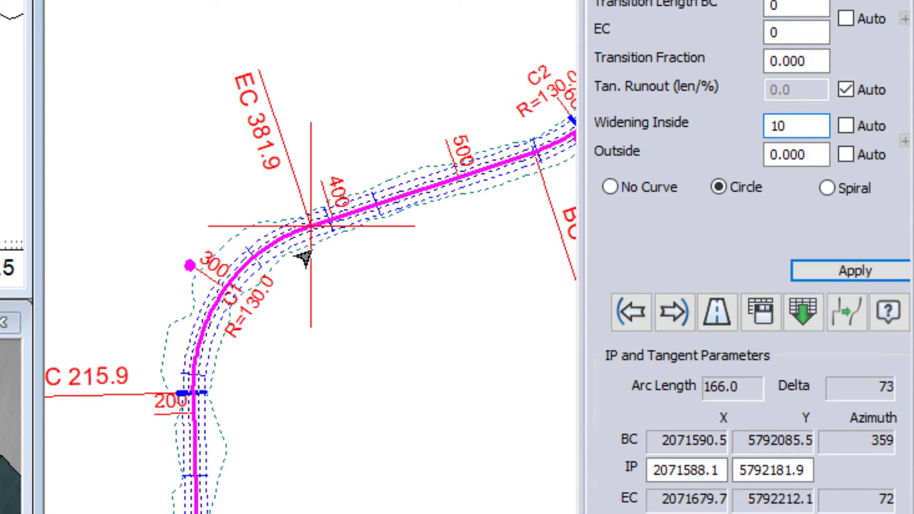
scroll(271, 259, "up", 2)
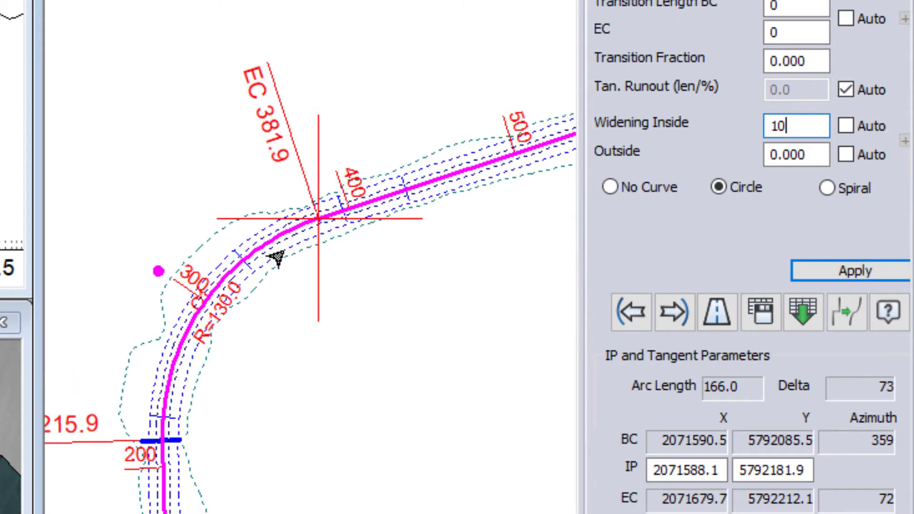
left_click(829, 267)
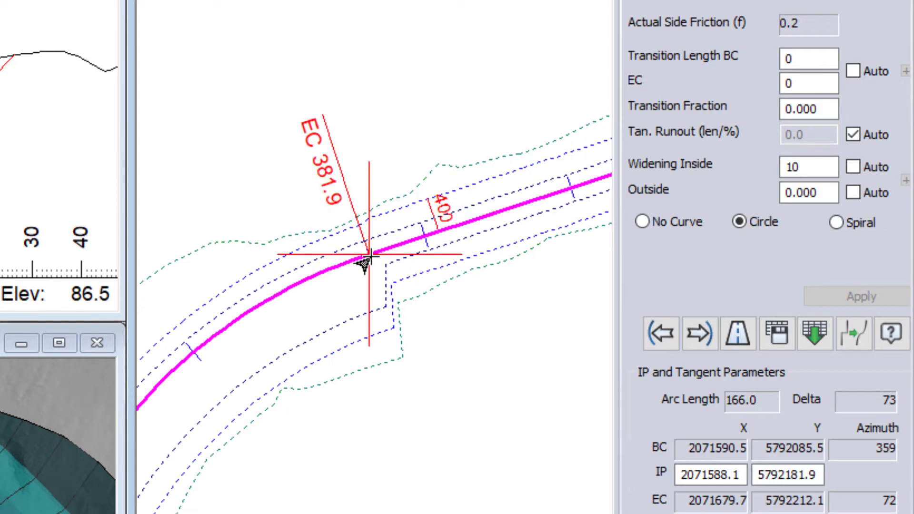
Set curve C1's BC and EC transition lengths to 30 each and apply.
mouse_move(389, 327)
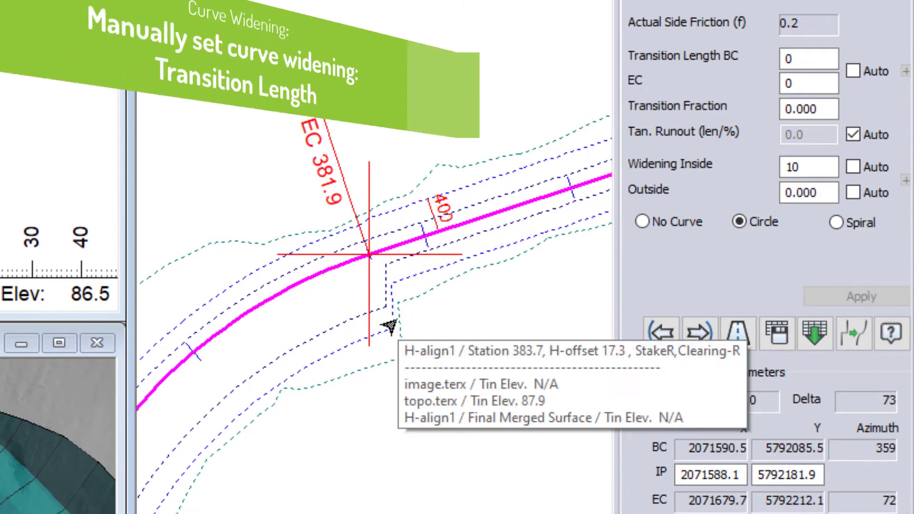
mouse_move(438, 229)
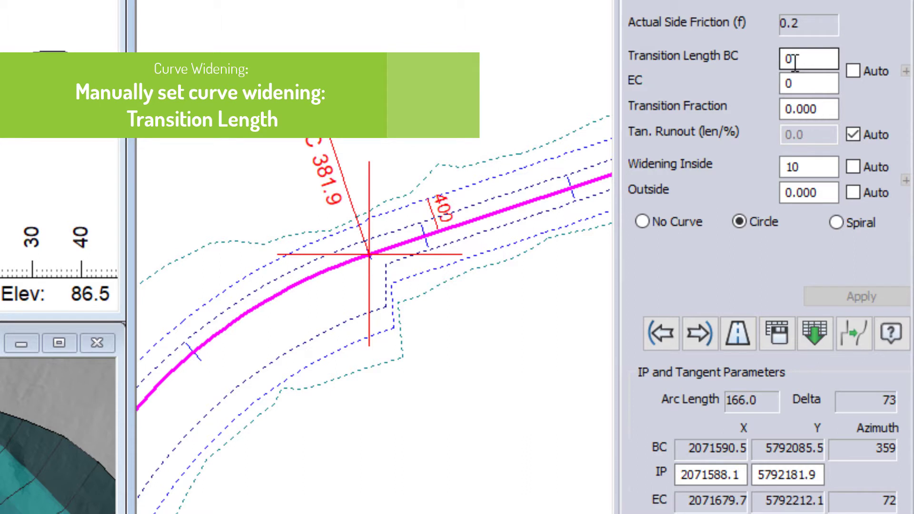
left_click_drag(793, 59, 774, 61)
type("30")
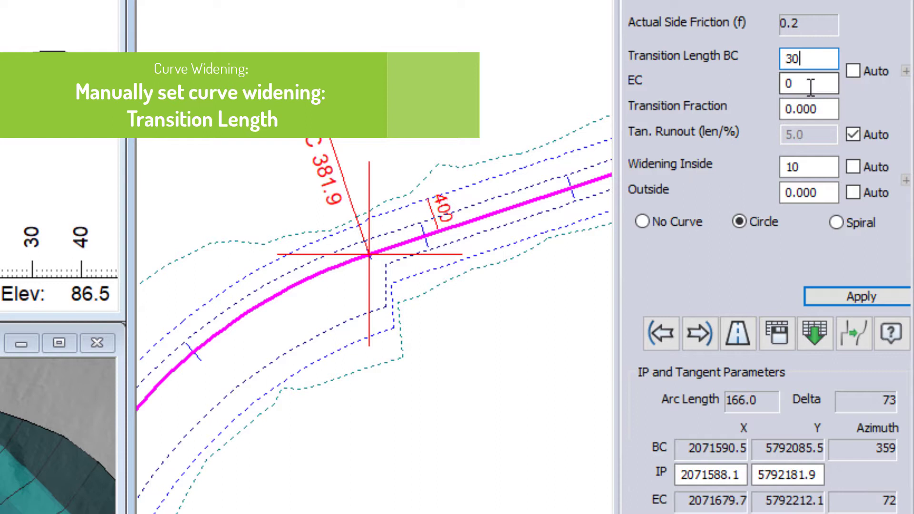
left_click_drag(810, 87, 752, 72)
type("30")
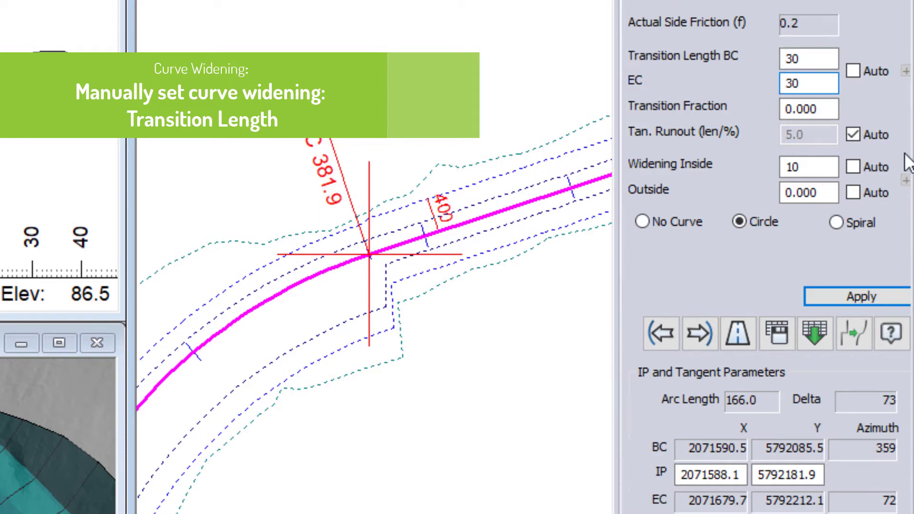
left_click(837, 298)
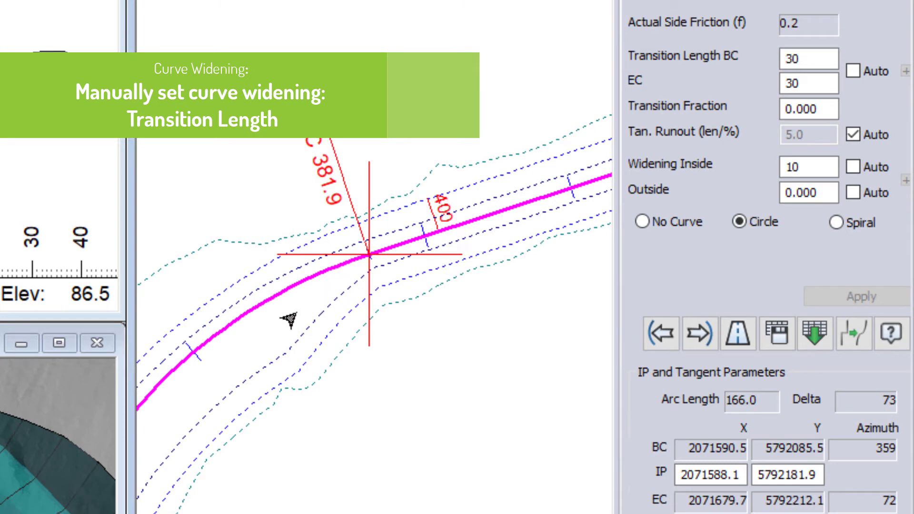
mouse_move(268, 348)
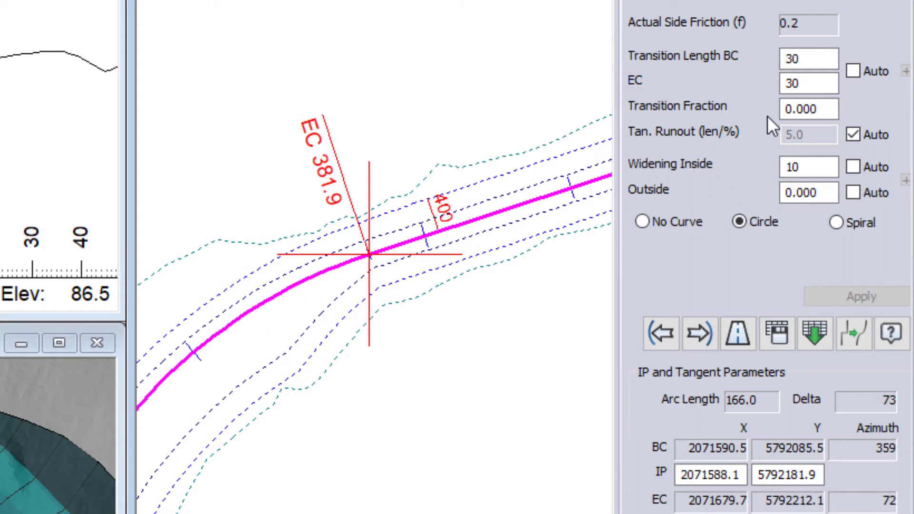
Bring curve C1 back to BC 215.9 into view and set its transition fraction to 1.
left_click(822, 112)
mouse_move(261, 310)
middle_click_drag(373, 288, 465, 194)
middle_click_drag(347, 408, 297, 505)
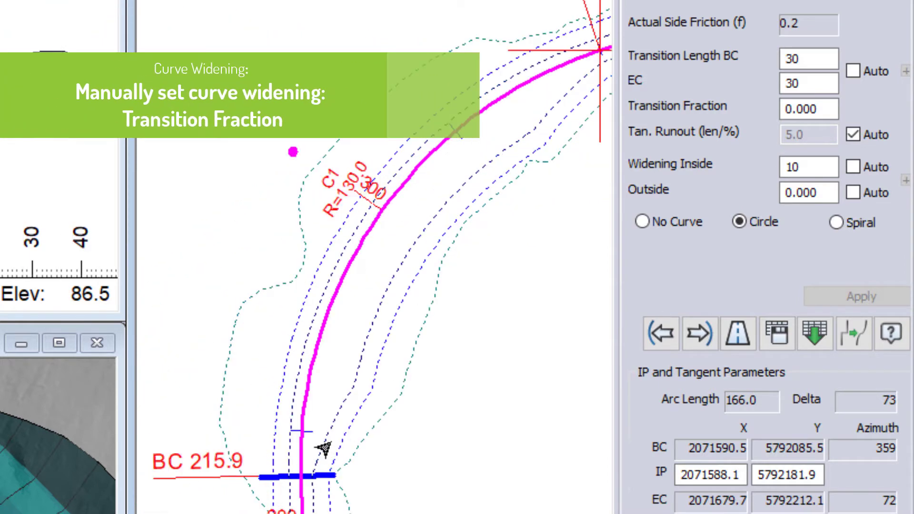
left_click(813, 106)
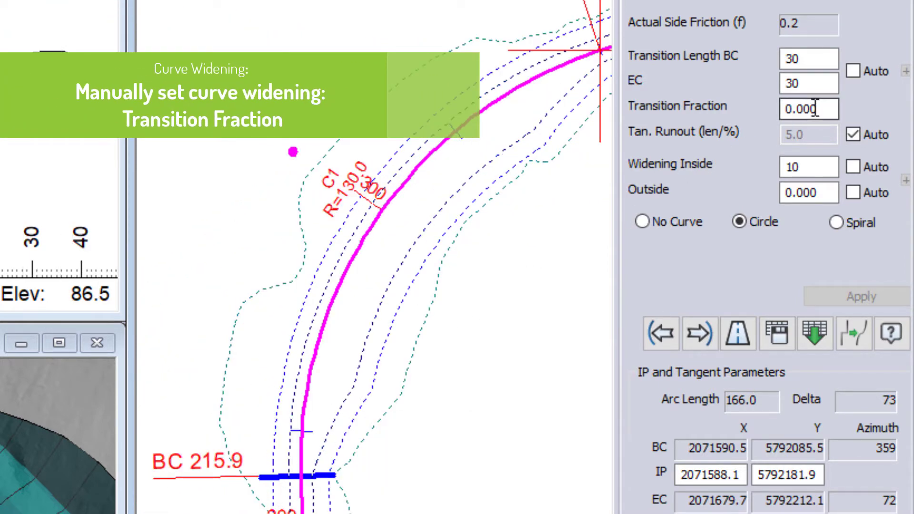
double_click(814, 106)
type("1")
key("Return")
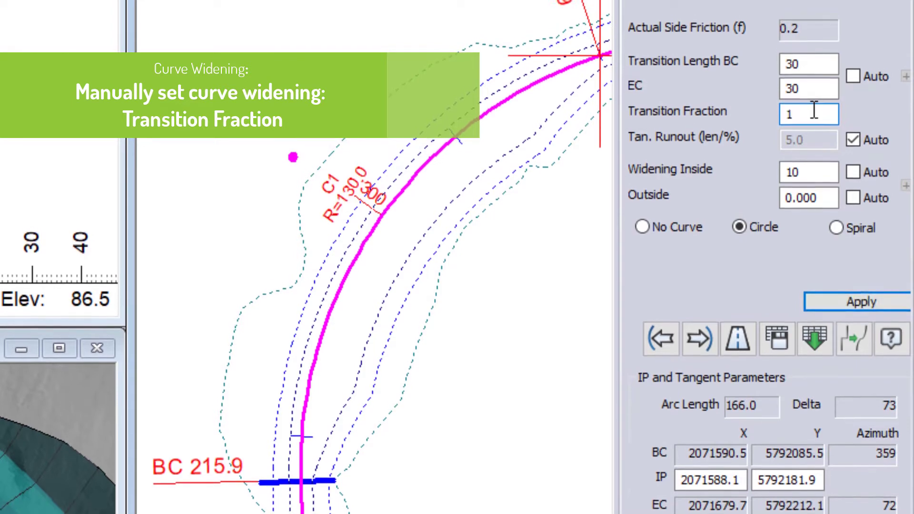
Change the transition fraction to .667 and apply it to curve C1.
middle_click_drag(517, 193, 452, 206)
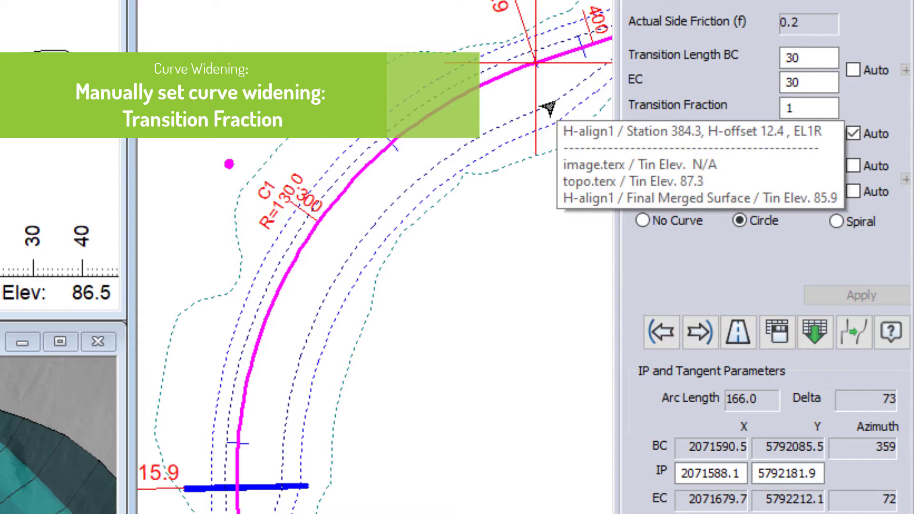
double_click(811, 108)
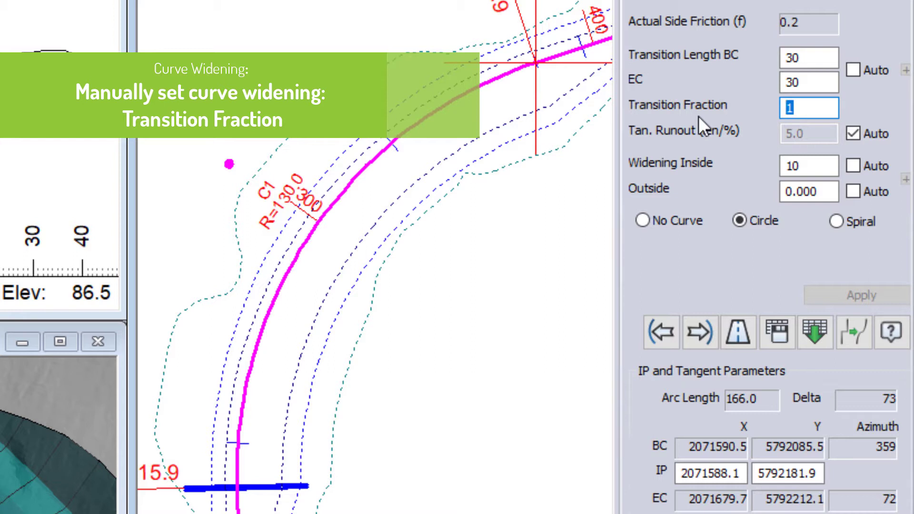
type(".667")
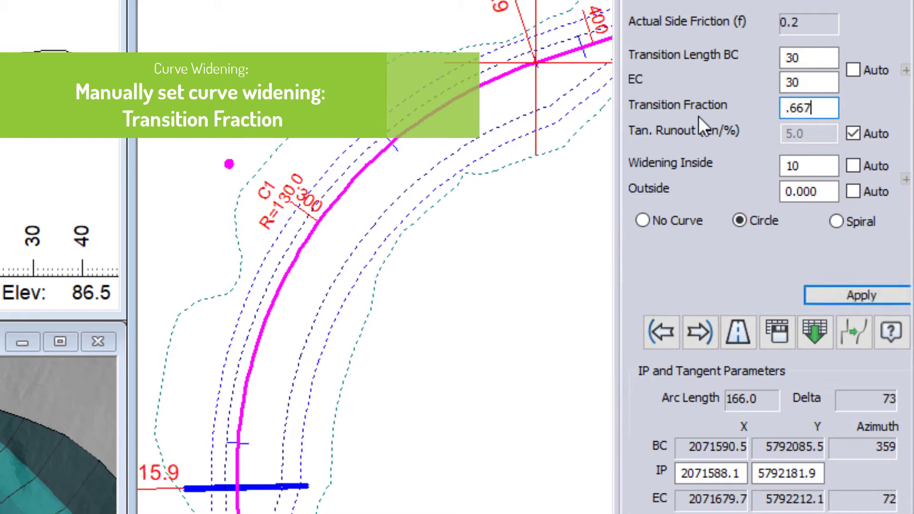
left_click(859, 291)
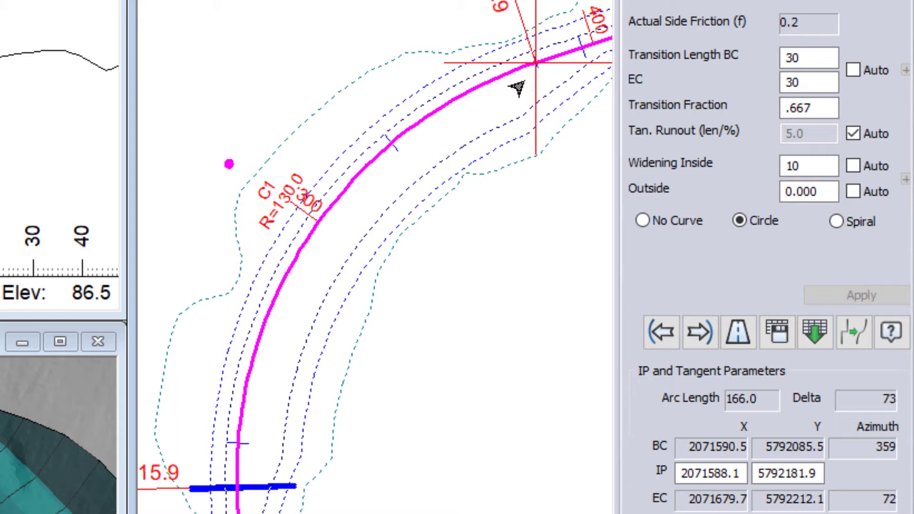
mouse_move(517, 88)
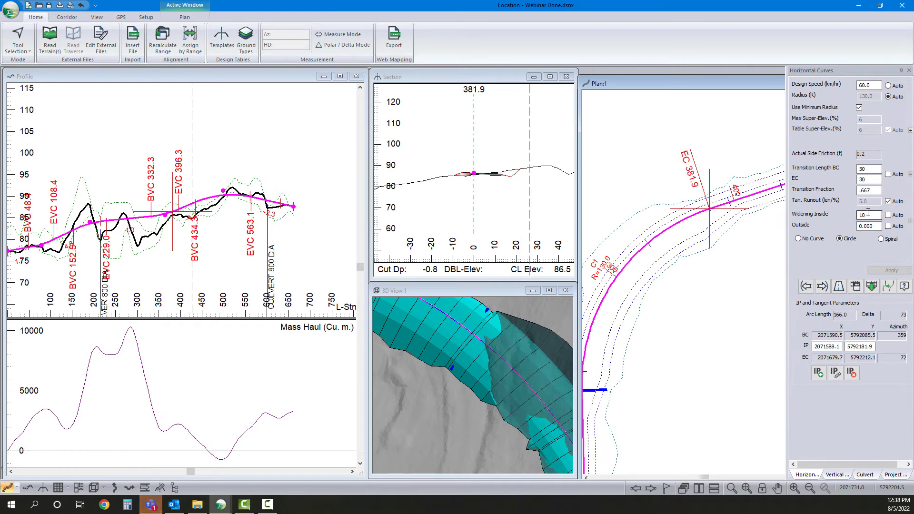
Switch inside widening and transition lengths to Auto and apply.
double_click(867, 214)
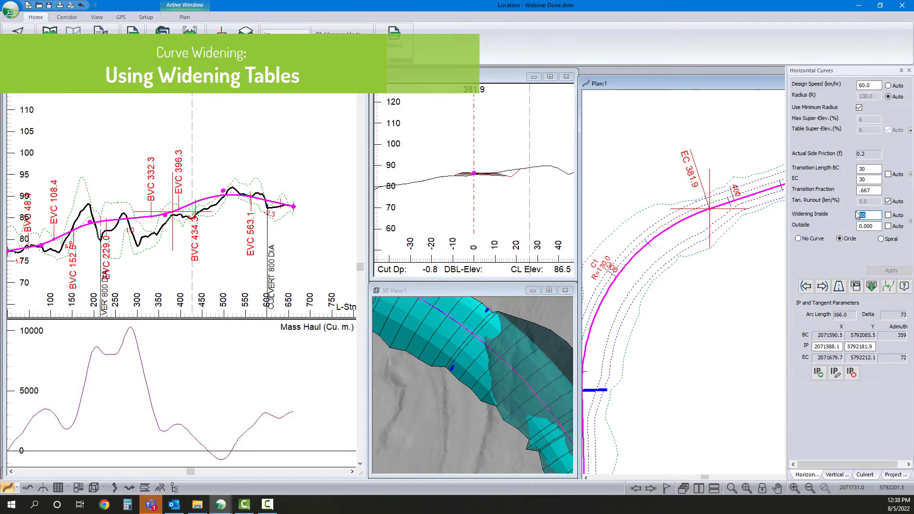
left_click(887, 174)
left_click(887, 214)
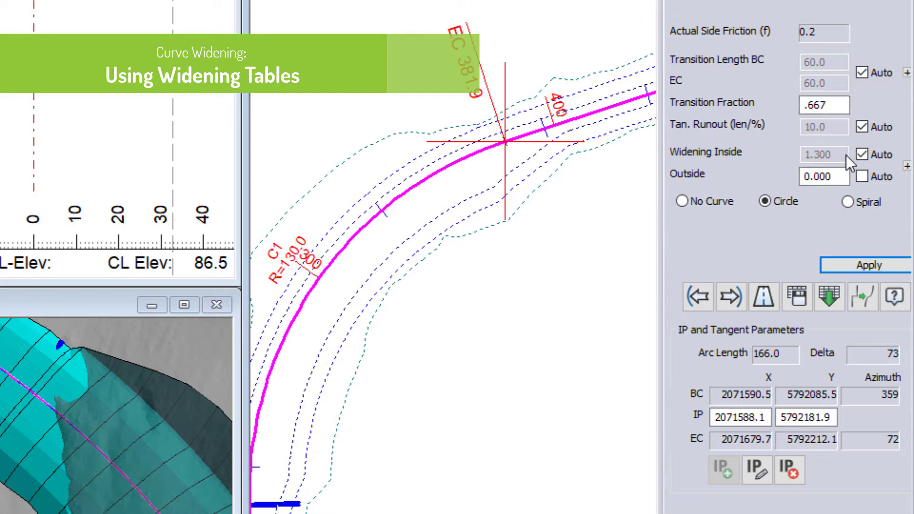
left_click(870, 265)
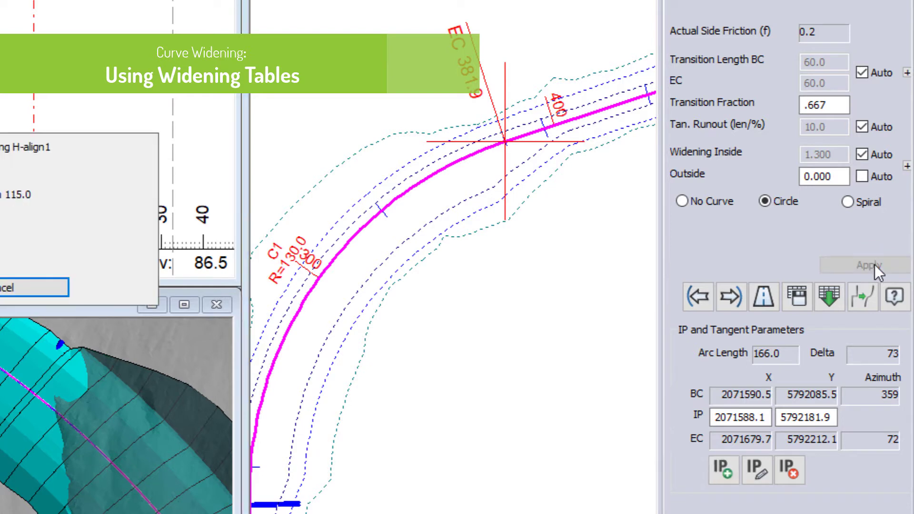
Set manual transition lengths of 0 at BC and EC and apply.
left_click(862, 72)
type("0")
key("Tab")
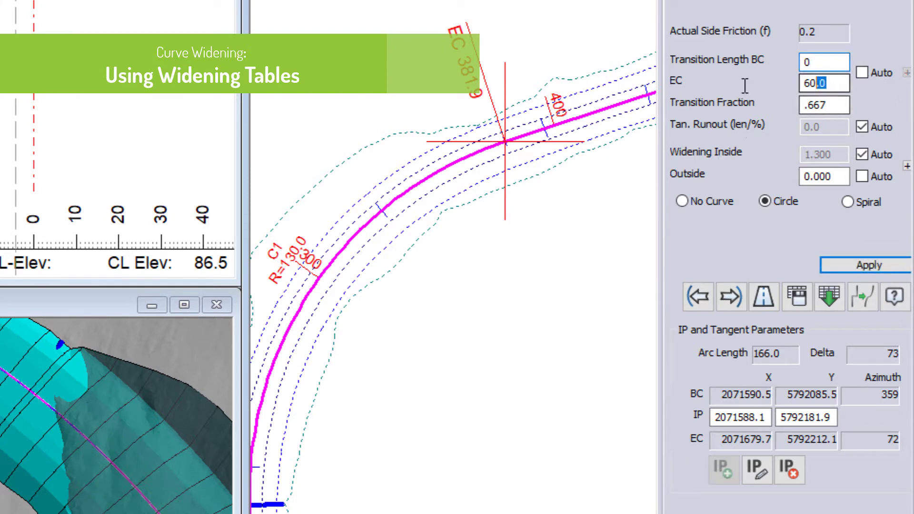
type("0")
left_click(868, 265)
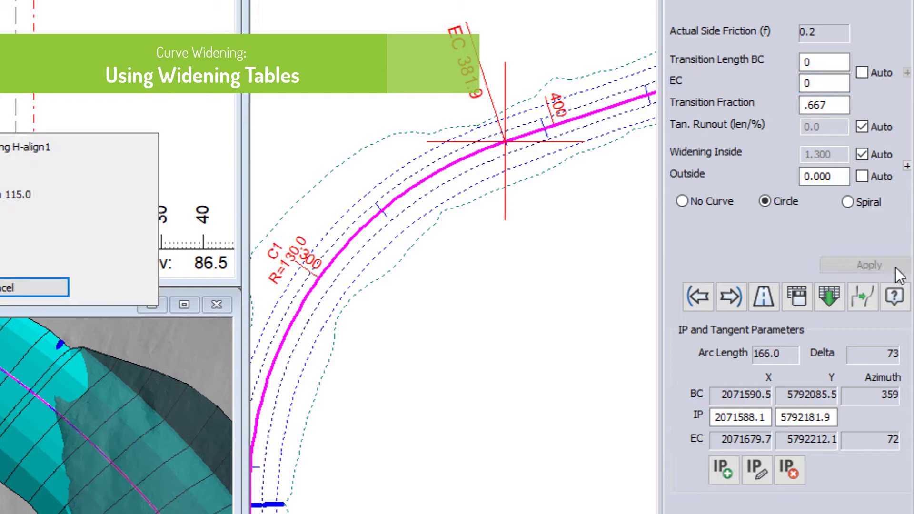
Re-enable automatic transition lengths and apply, restoring 60 at BC and EC.
scroll(518, 169, "up", 4)
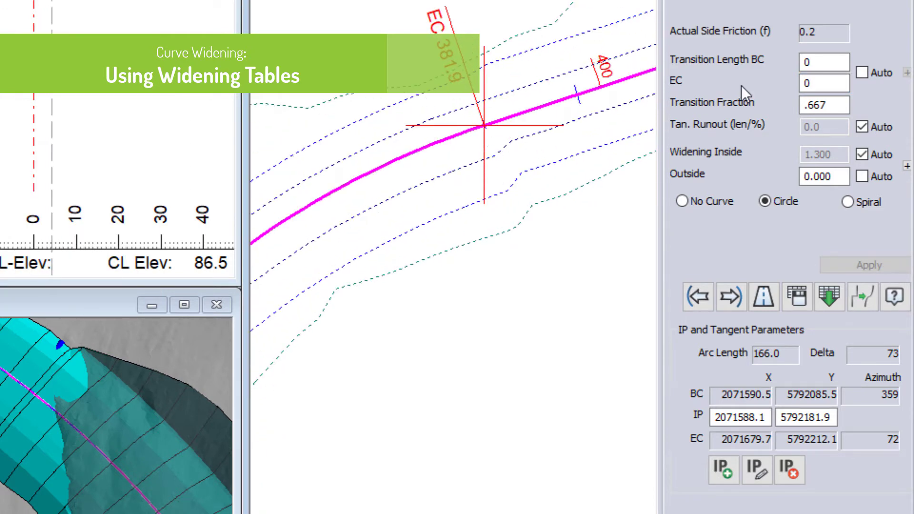
left_click(860, 74)
left_click(881, 266)
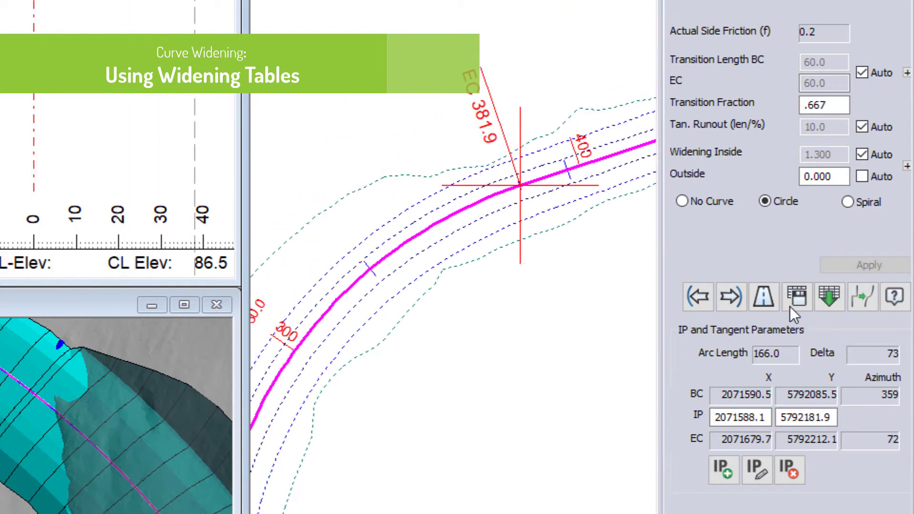
Give the next curve automatic inside widening and automatic transition lengths.
left_click(731, 296)
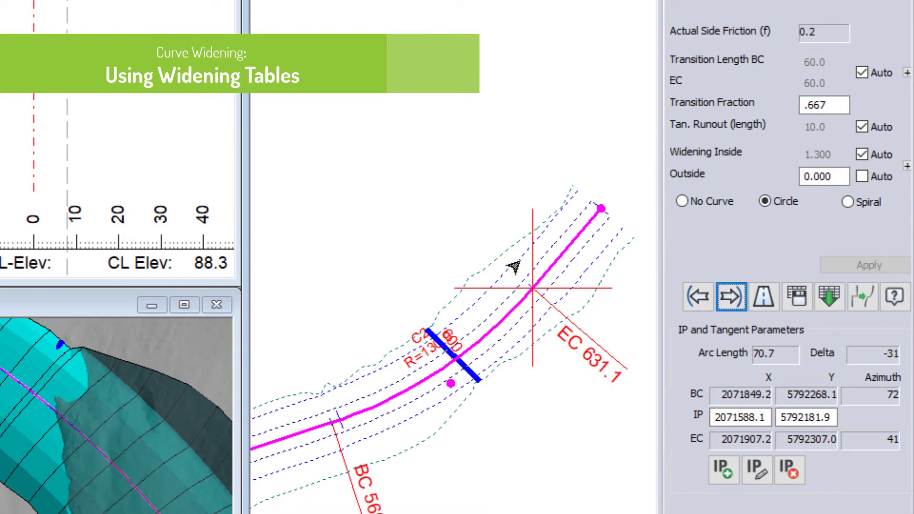
left_click(861, 154)
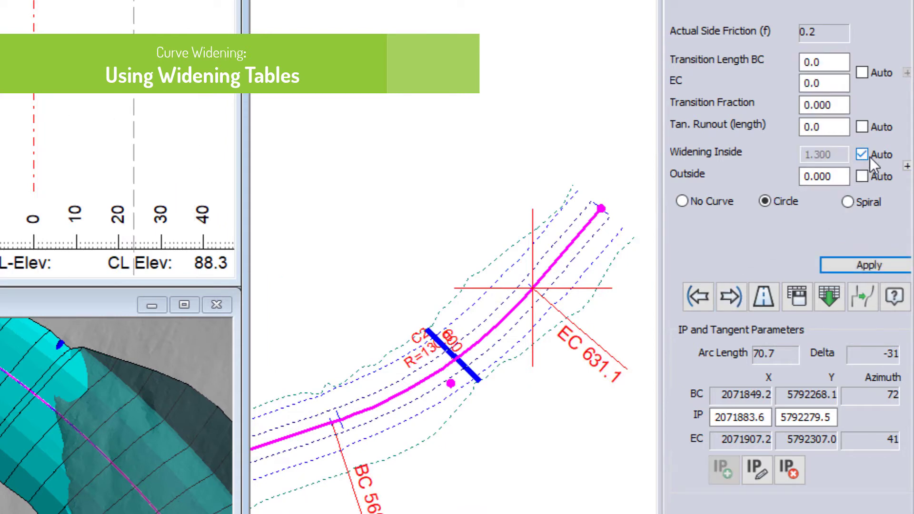
left_click(862, 73)
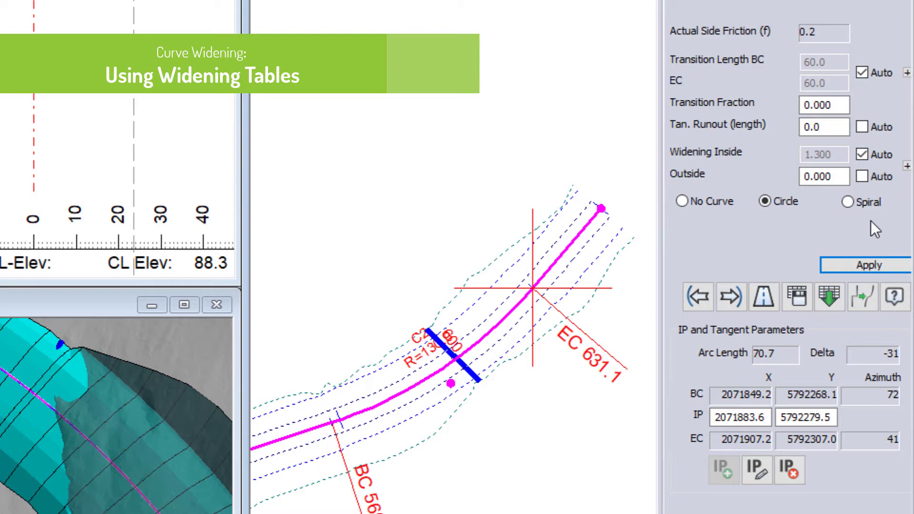
left_click(864, 265)
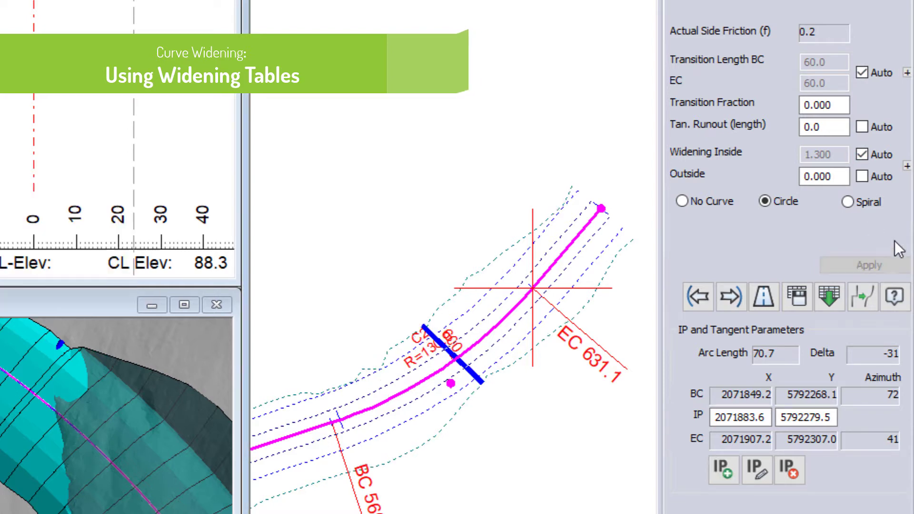
Insert a new IP on the tangent near station 450 with the Add/Edit IP tool.
left_click(809, 297)
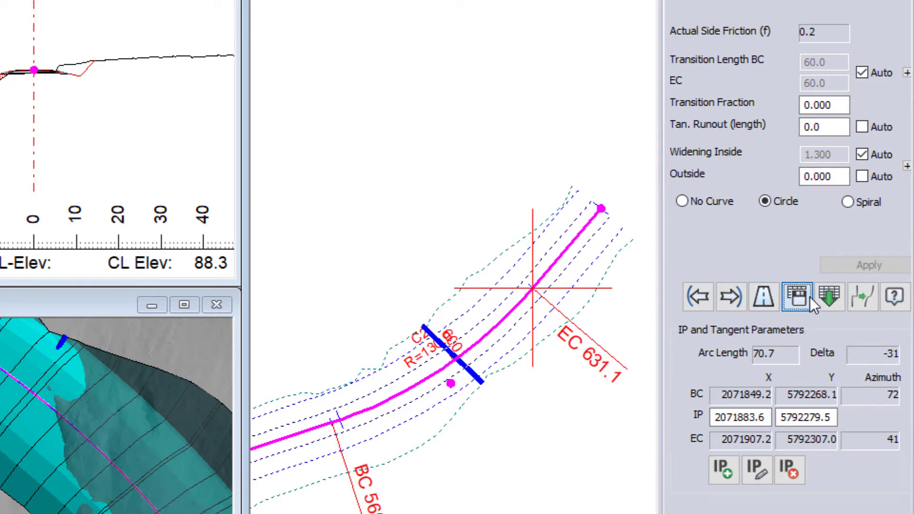
left_click(534, 259)
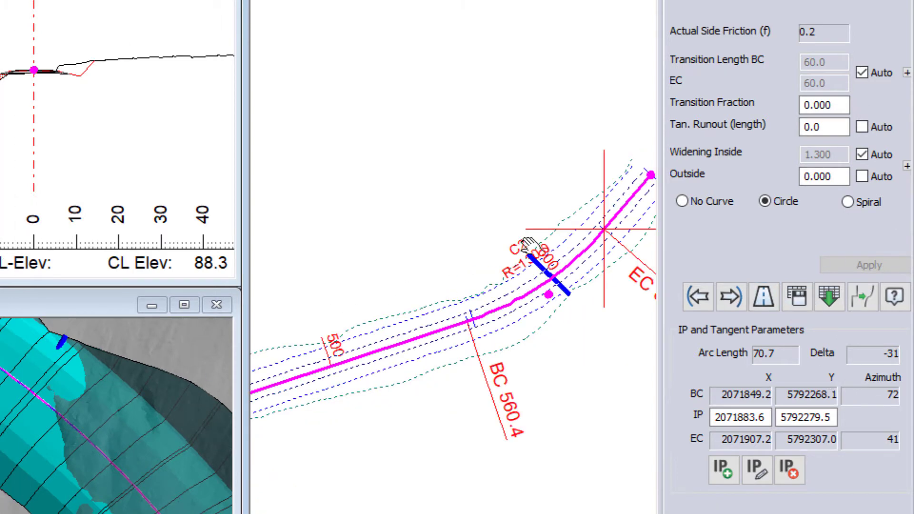
right_click(424, 313)
left_click(442, 318)
left_click(408, 346)
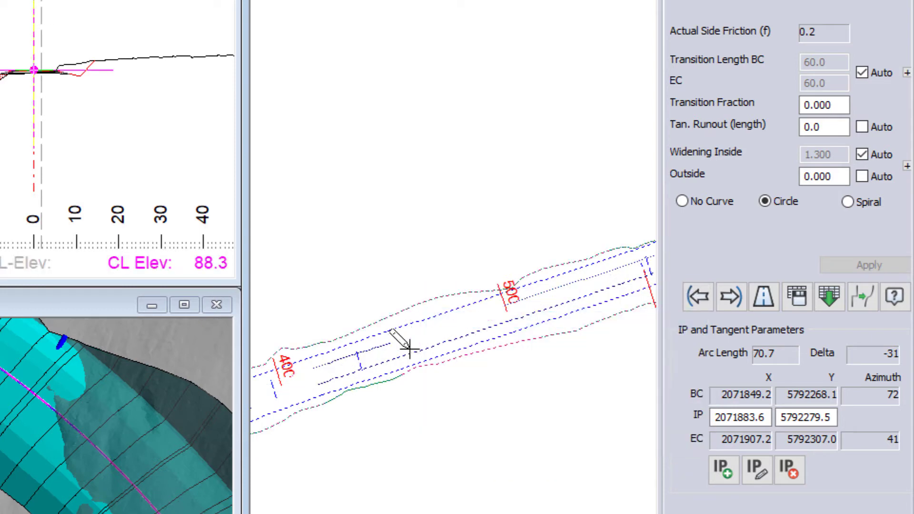
left_click_drag(402, 323, 402, 318)
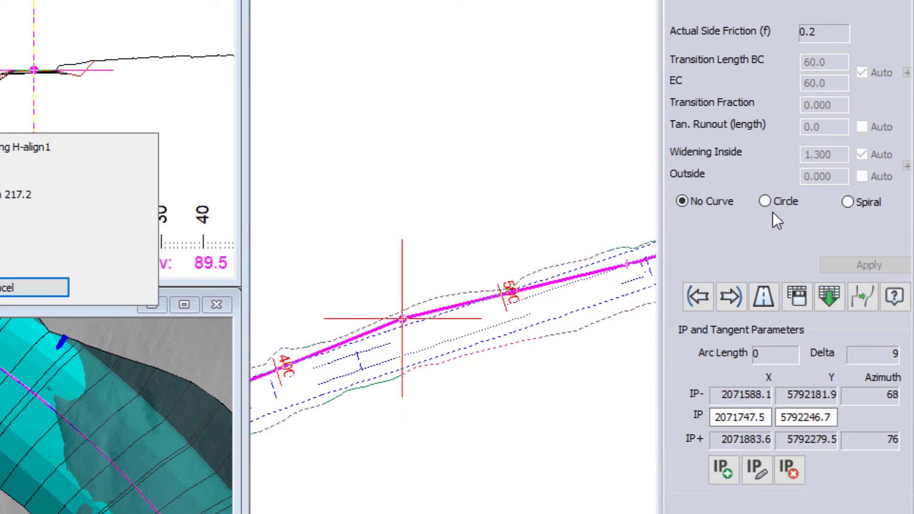
Make the new IP a circular curve C2 with radius 200, BC 447.0 to EC 477.0.
left_click(764, 201)
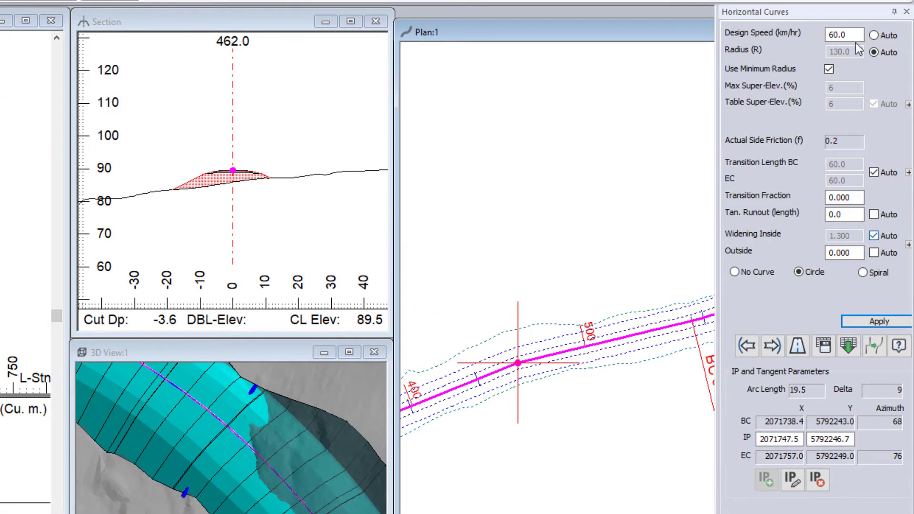
left_click(828, 69)
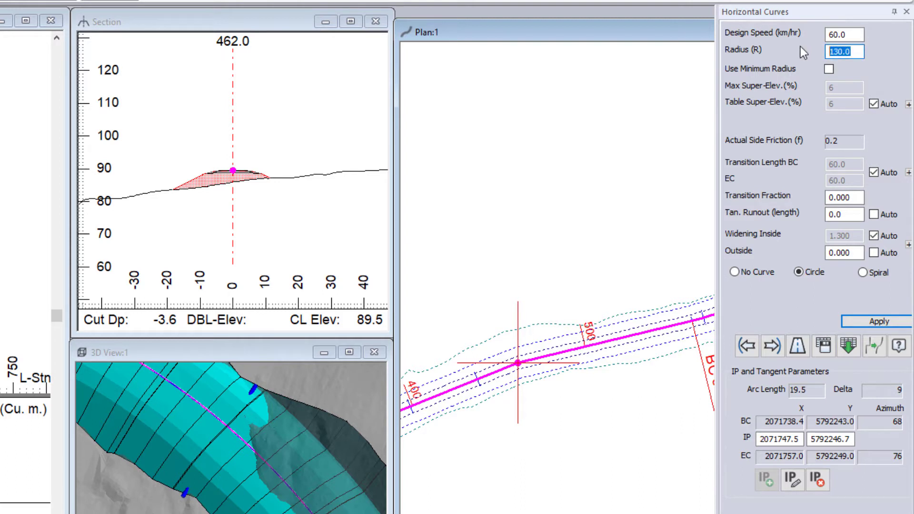
type("80")
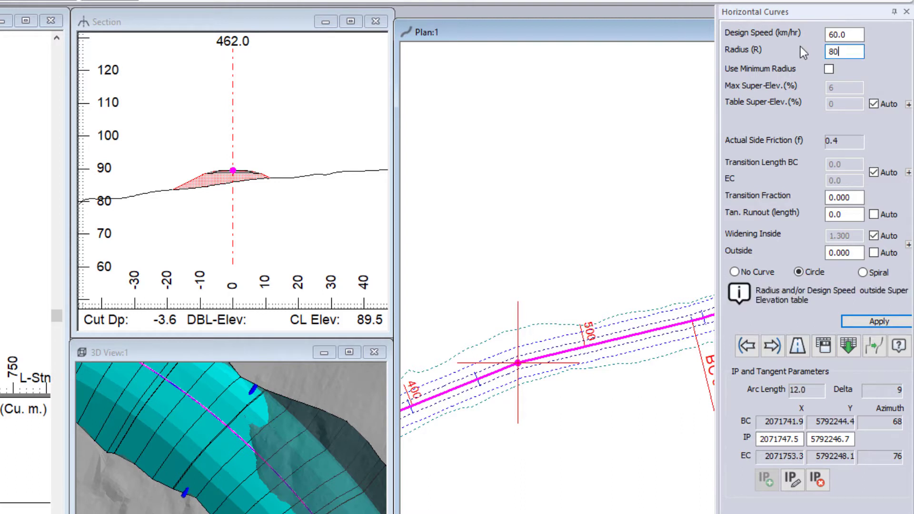
key("BackSpace")
key("BackSpace")
type("2000")
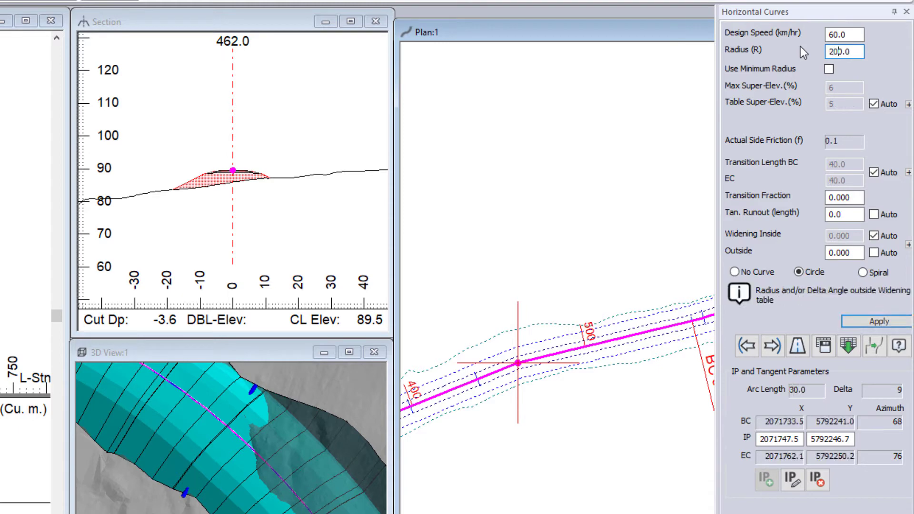
key("BackSpace")
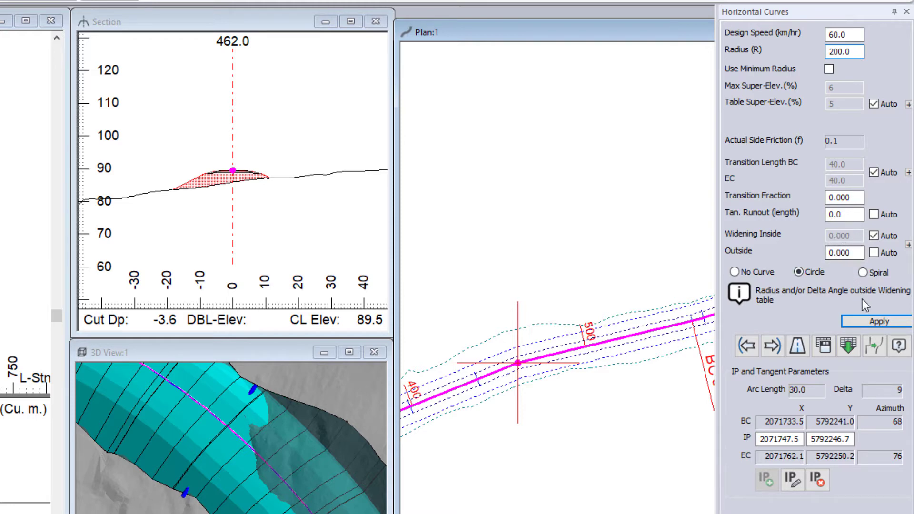
left_click(875, 324)
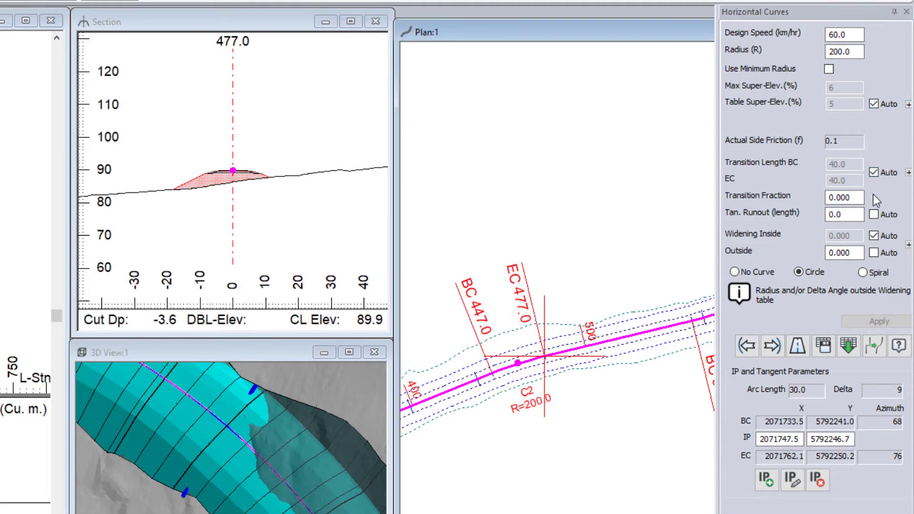
left_click(909, 245)
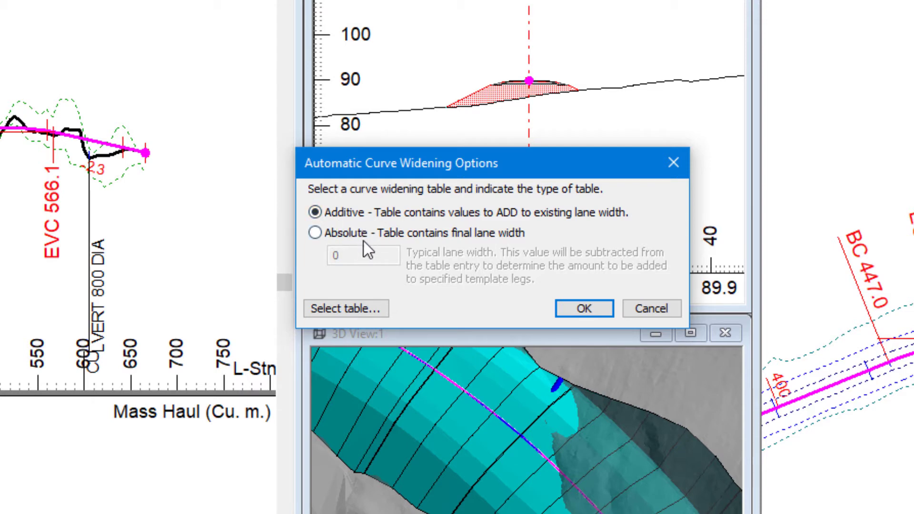
Load the metric WideningMeters .tbl lookup table, review its radius/delta values, and accept it.
left_click(338, 310)
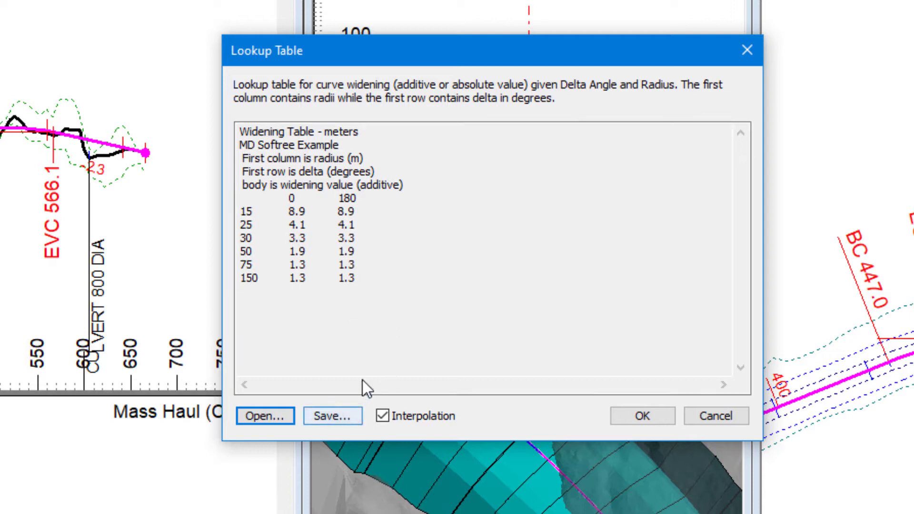
left_click(271, 413)
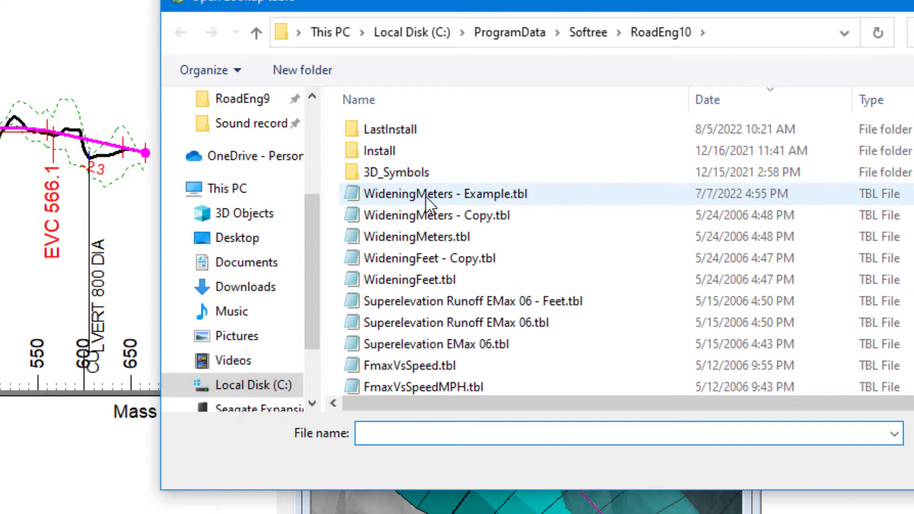
left_click(413, 237)
key("Return")
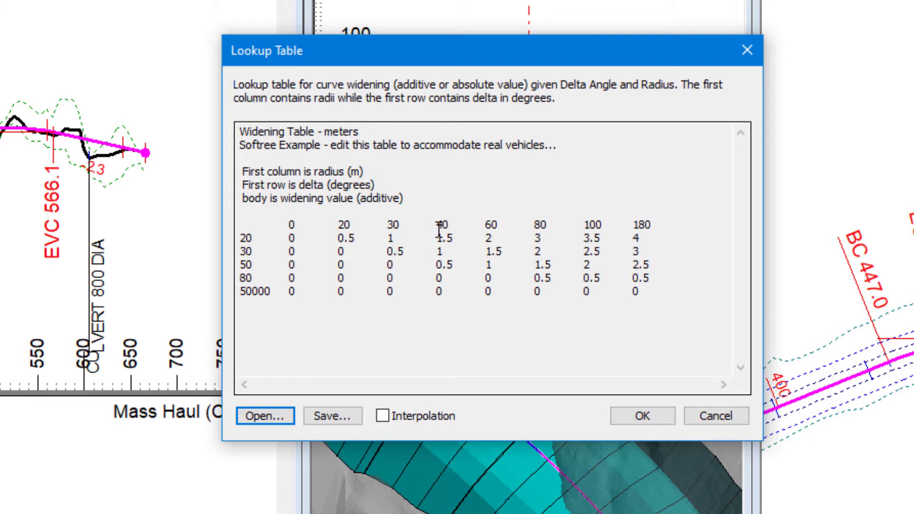
double_click(497, 225)
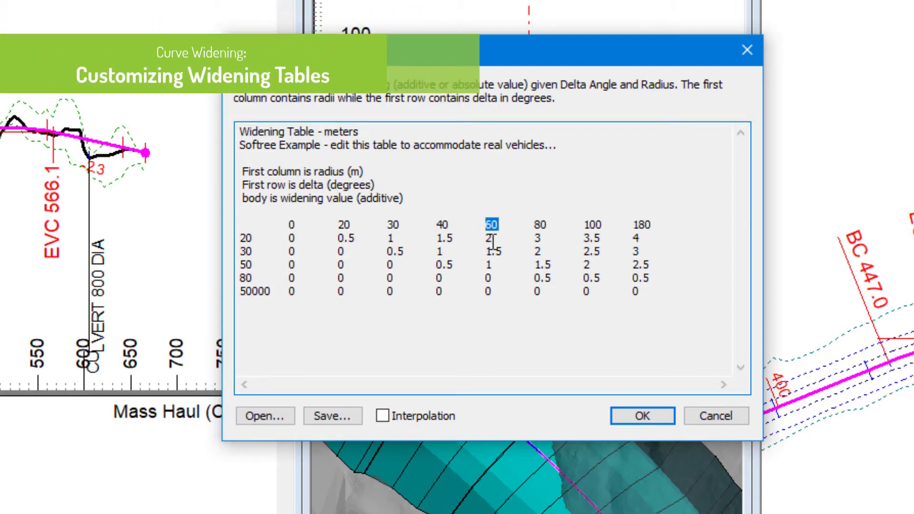
double_click(491, 239)
left_click(645, 409)
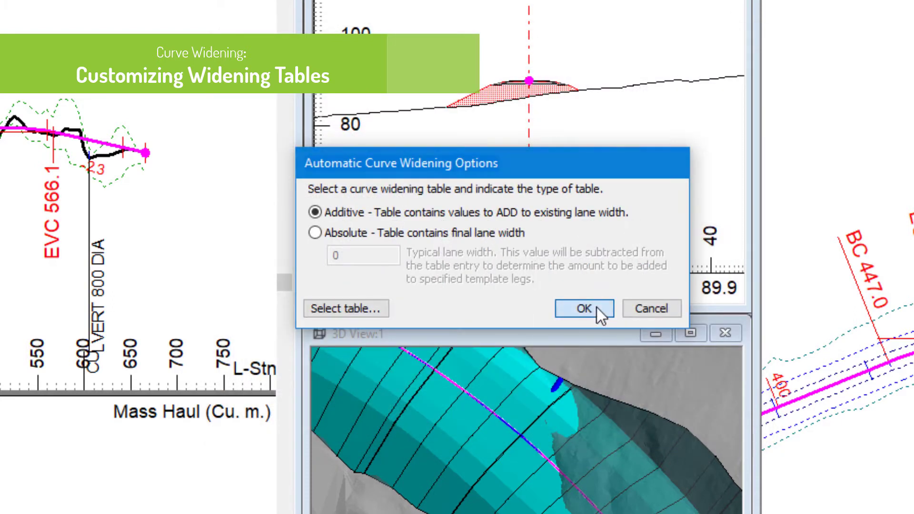
Confirm the additive widening options, recalculate the alignment, and reopen curve C2's widening settings.
left_click(596, 308)
left_click(547, 317)
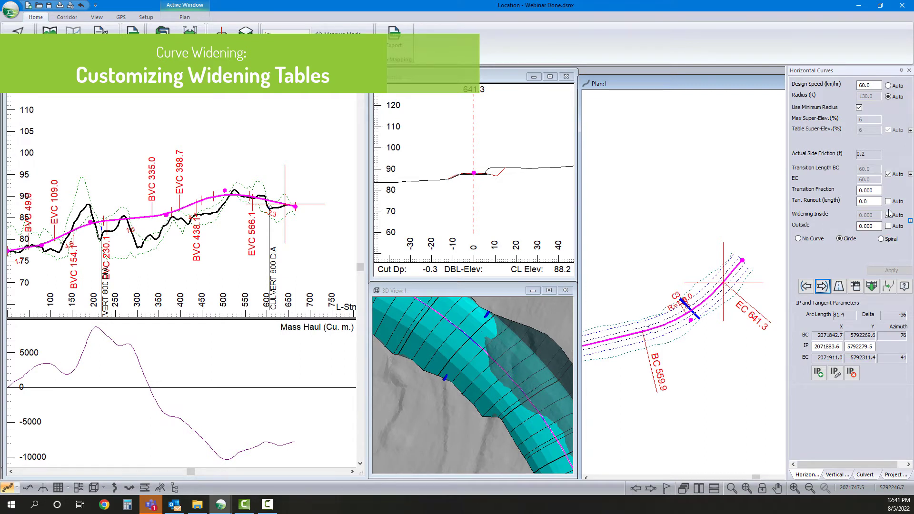
left_click(805, 286)
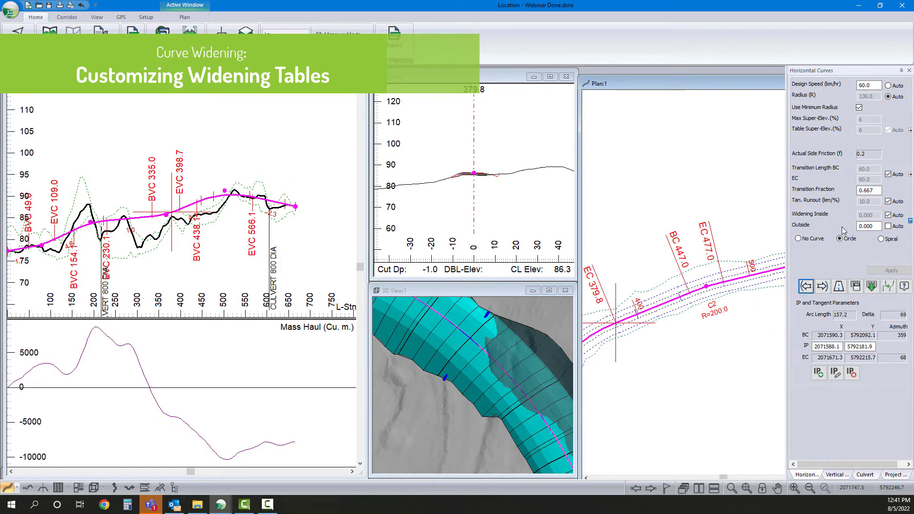
left_click(910, 223)
Locate WideningMeters - Example.tbl and preview its contents in Notepad.
left_click(389, 283)
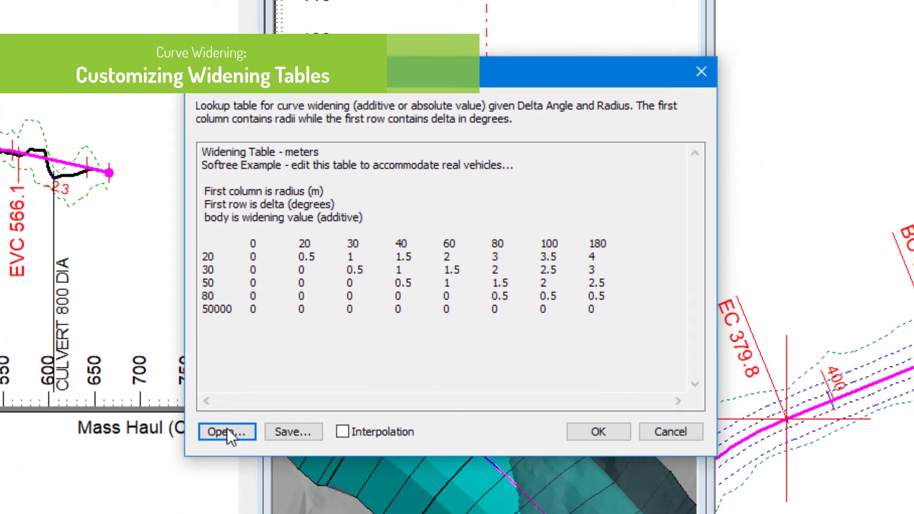
left_click(227, 432)
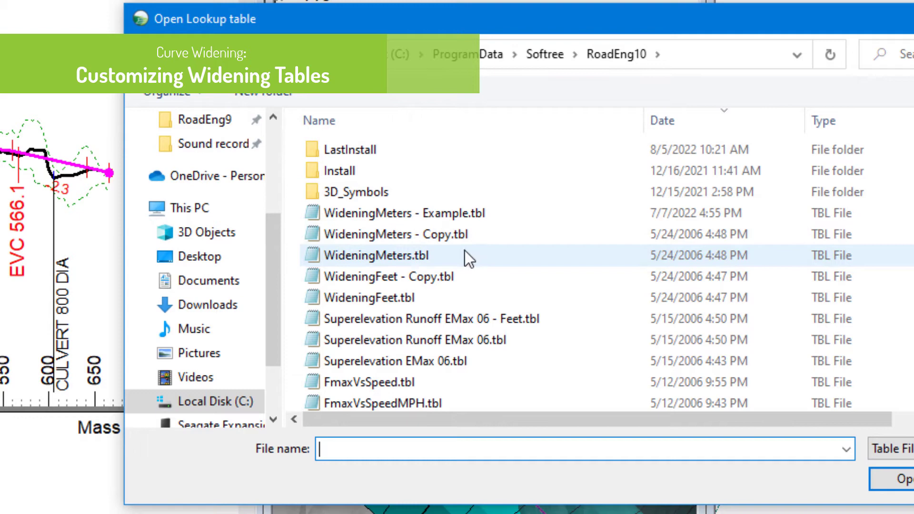
left_click(458, 213)
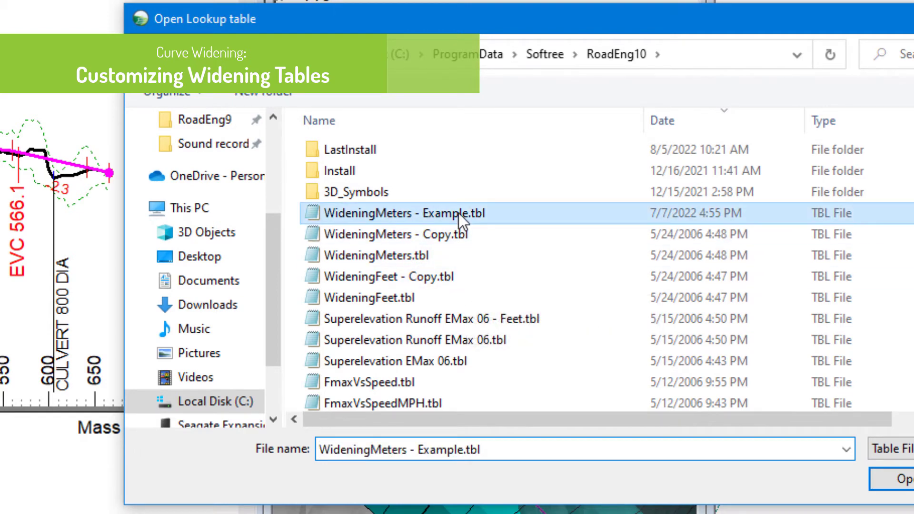
right_click(458, 213)
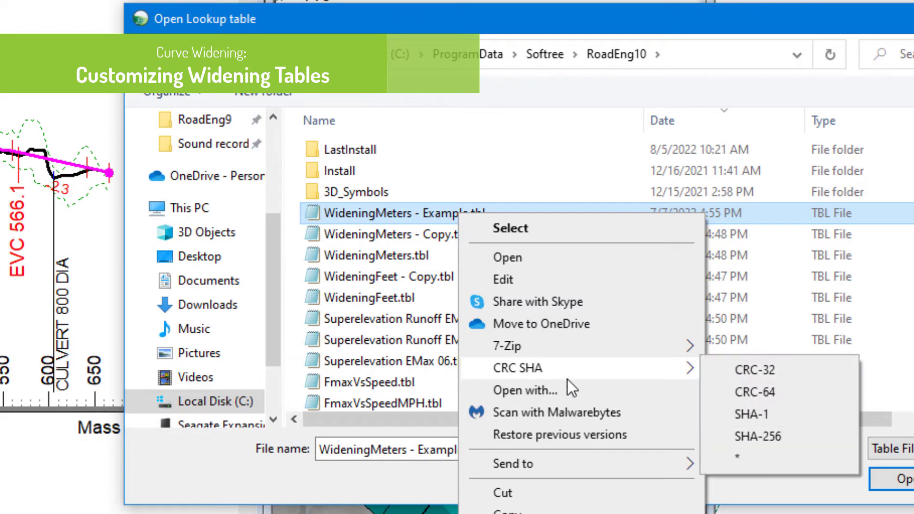
left_click(559, 393)
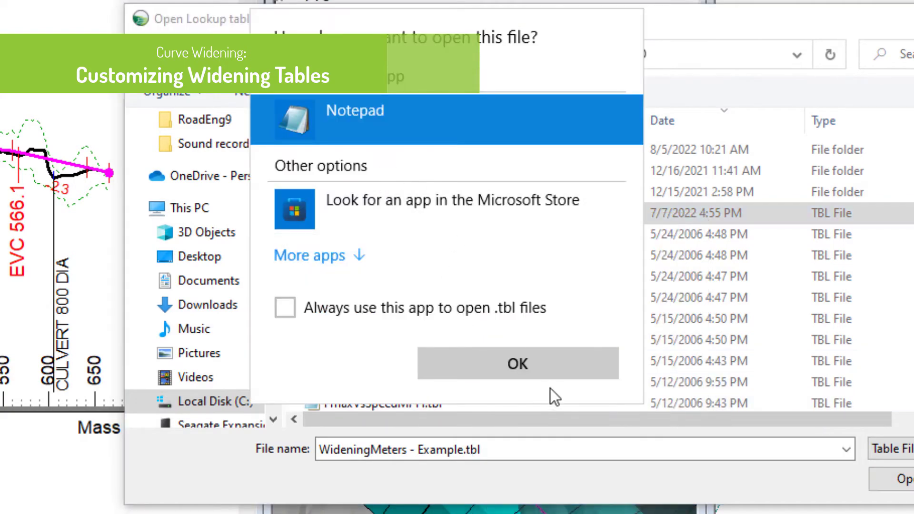
left_click(557, 365)
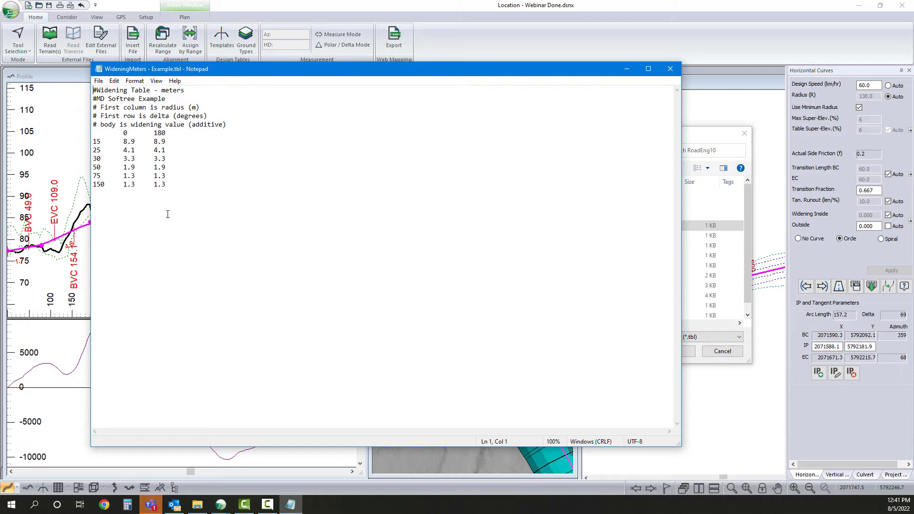
Load WideningMeters - Example.tbl as the lookup table, giving 1.300 inside widening.
left_click(671, 69)
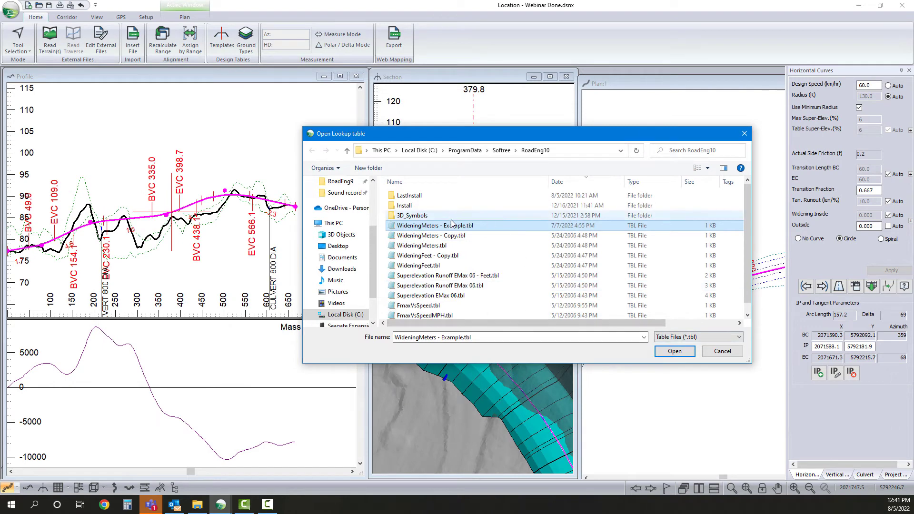
left_click(669, 351)
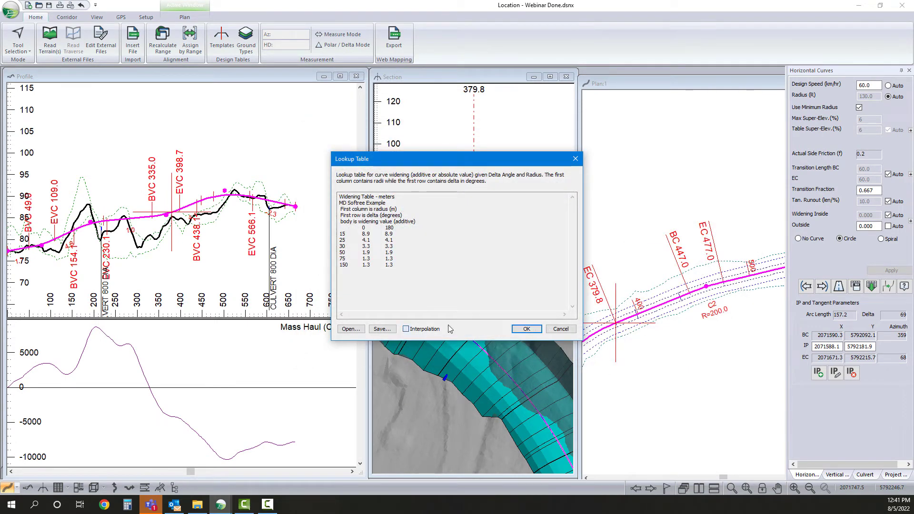
left_click(513, 329)
Apply the curve widening, recalculate cross sections and corridor surfaces, then review the Template Editor unchanged.
left_click(498, 279)
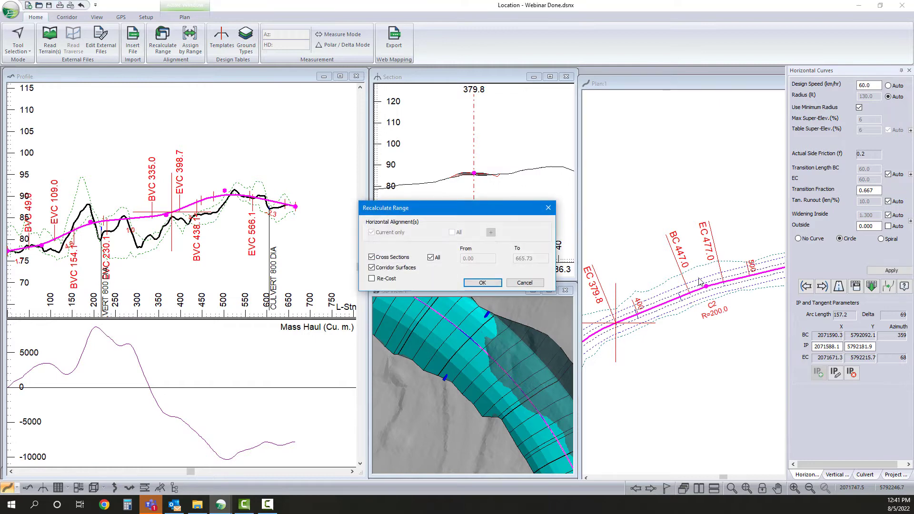
left_click(480, 282)
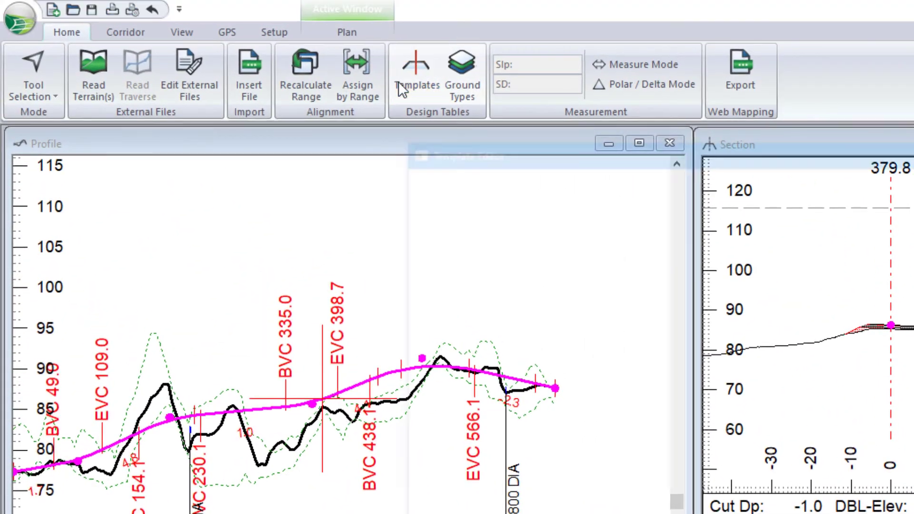
left_click(224, 48)
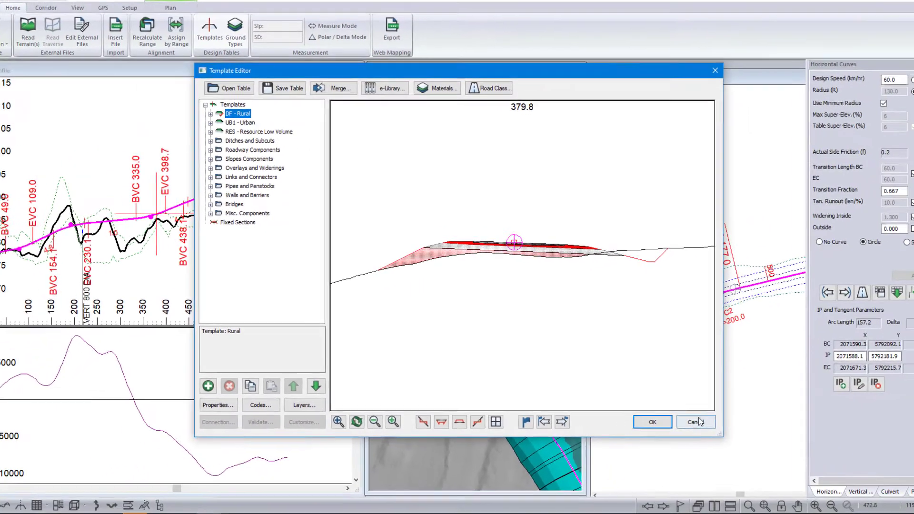
left_click(695, 421)
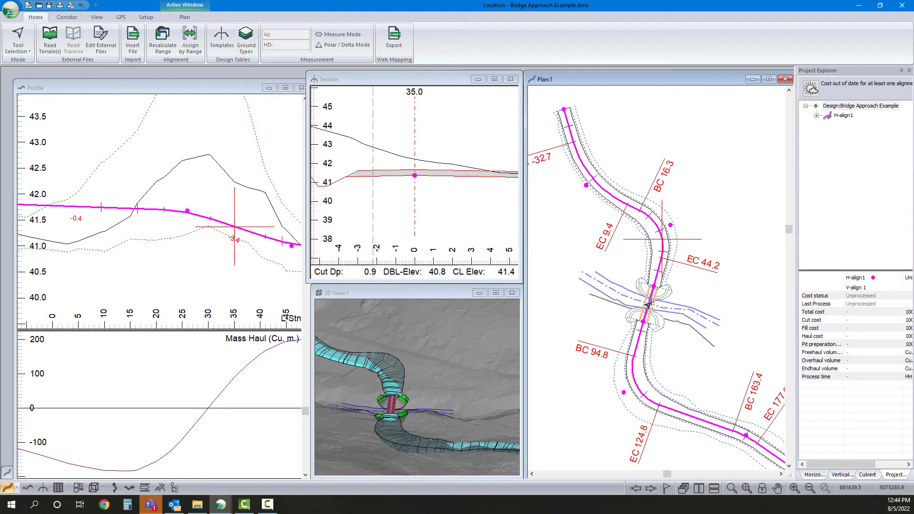
Zoom the Plan window onto the bridge crossing and read the station tooltips near station 50.0.
scroll(650, 300, "up", 3)
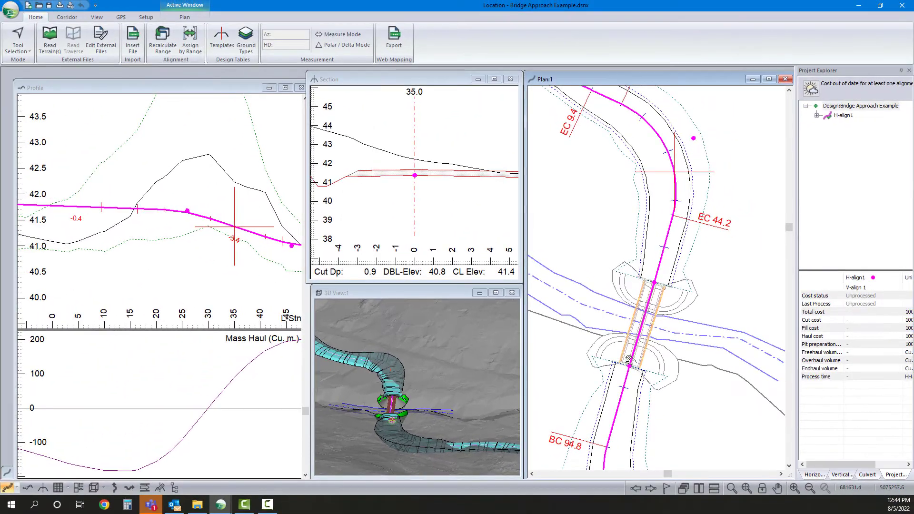
scroll(629, 361, "down", 2)
mouse_move(639, 341)
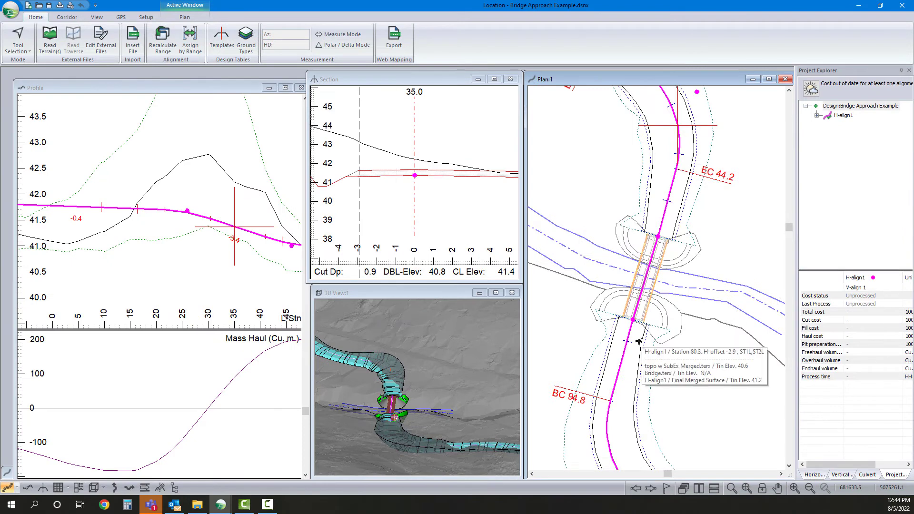
scroll(634, 265, "up", 2)
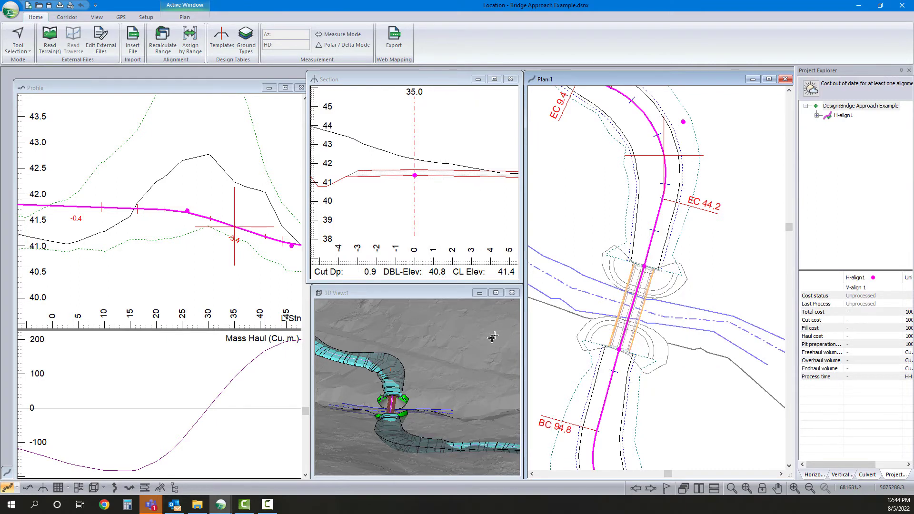
mouse_move(638, 304)
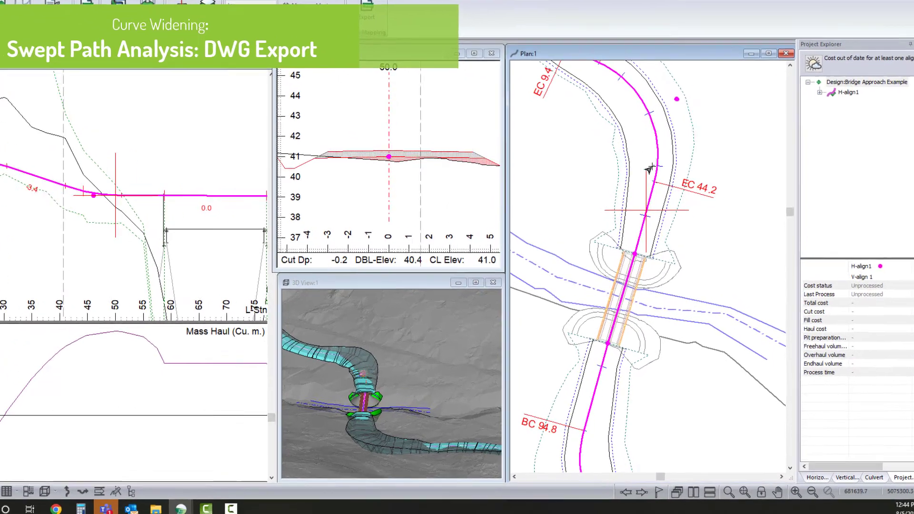
Add the CL template code to the Plan window's template code display and recalculate the design.
right_click(638, 189)
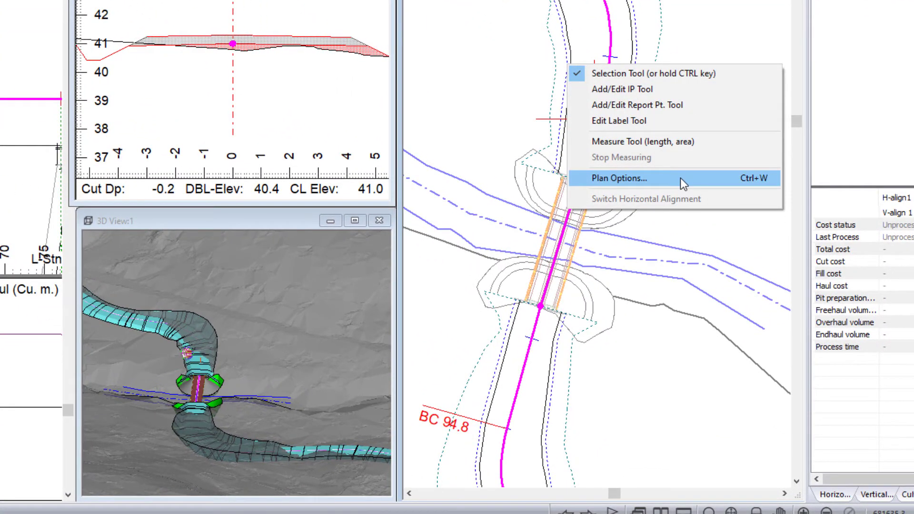
left_click(680, 178)
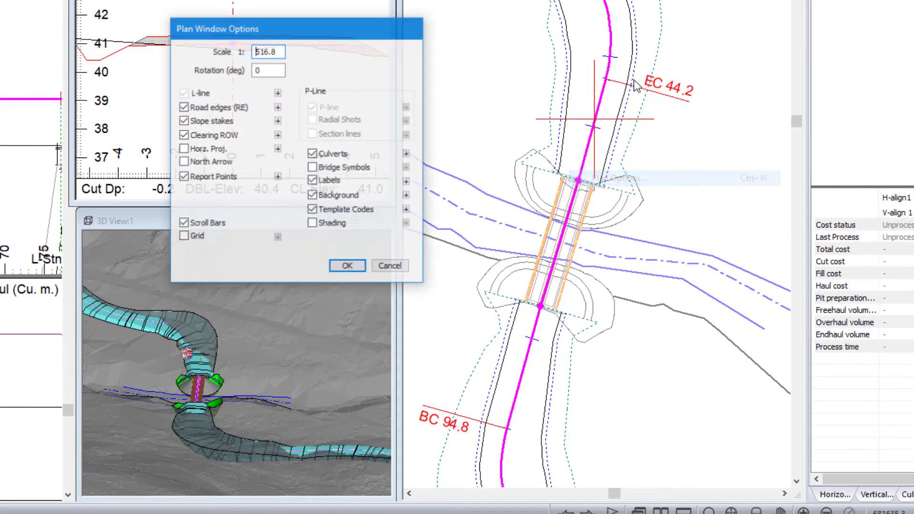
left_click(407, 209)
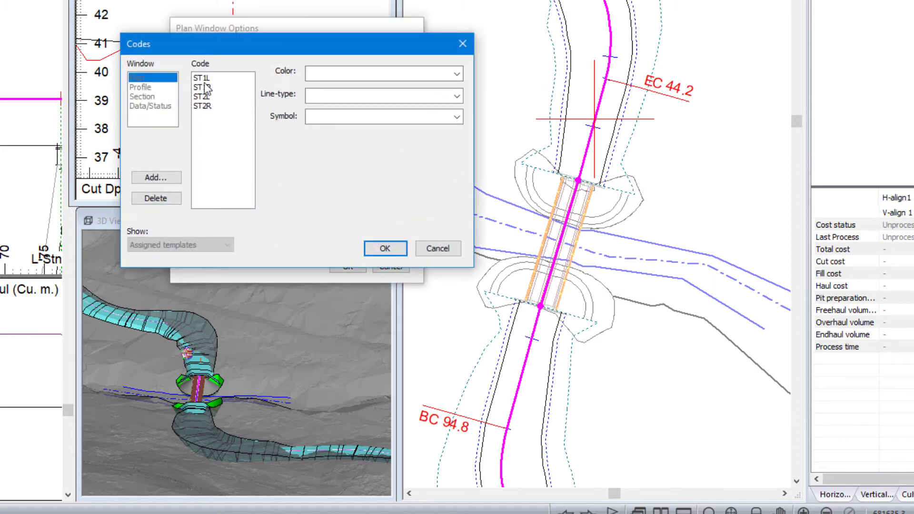
left_click(149, 176)
left_click(241, 100)
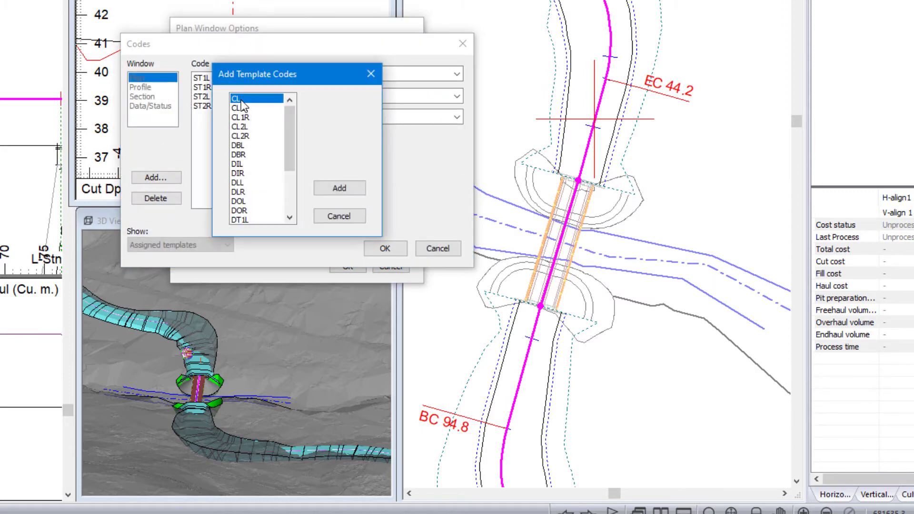
left_click(355, 189)
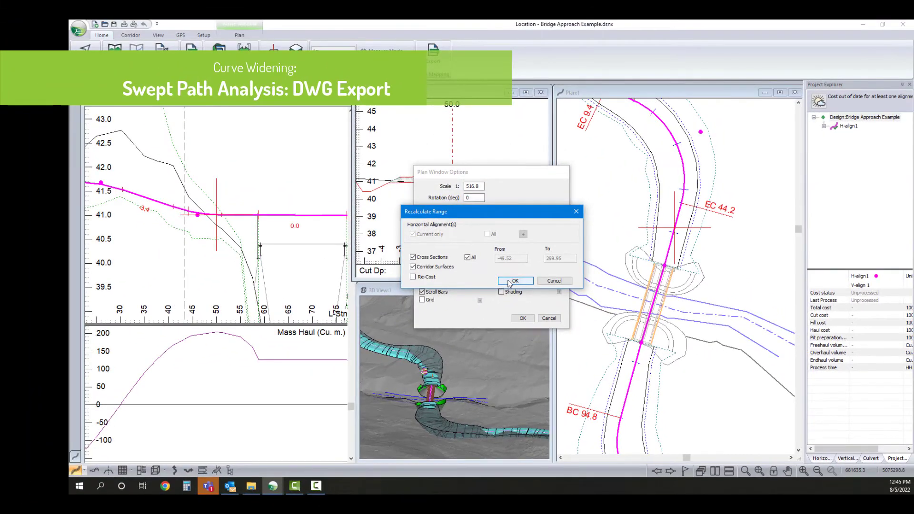
key("Return")
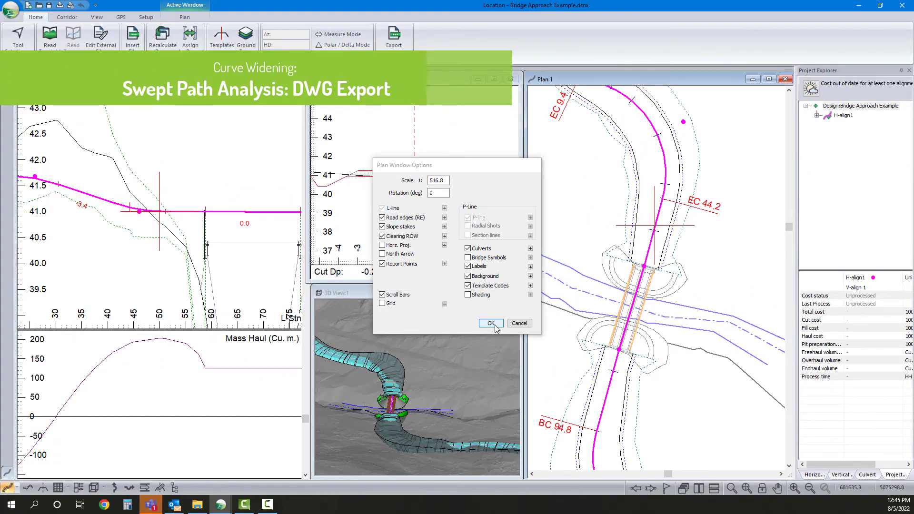
left_click(493, 325)
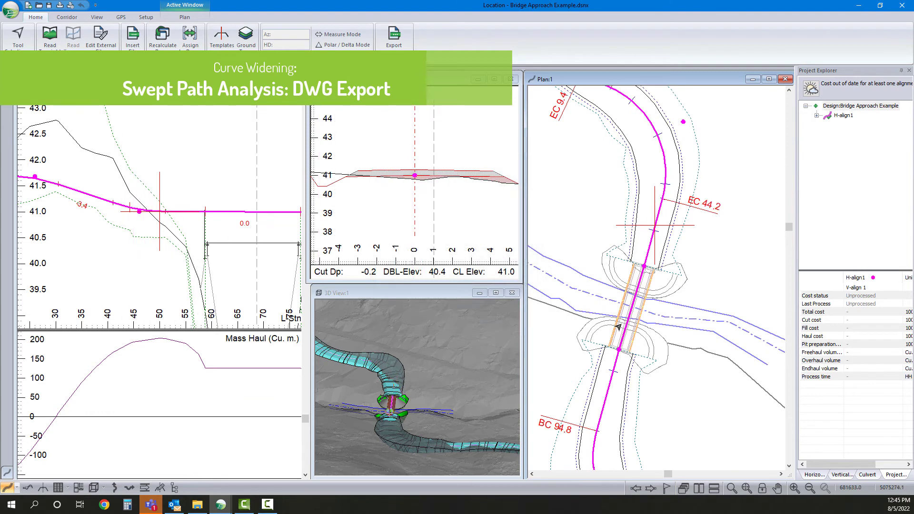
mouse_move(600, 370)
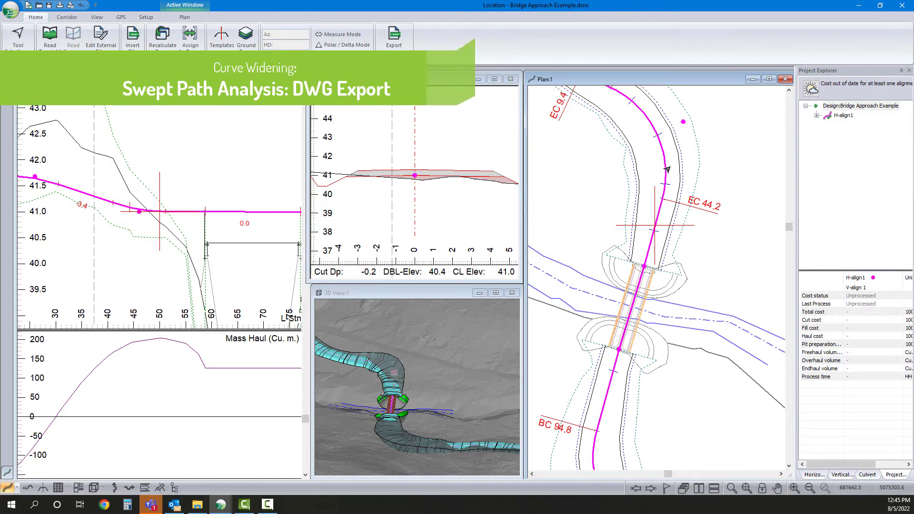
mouse_move(666, 170)
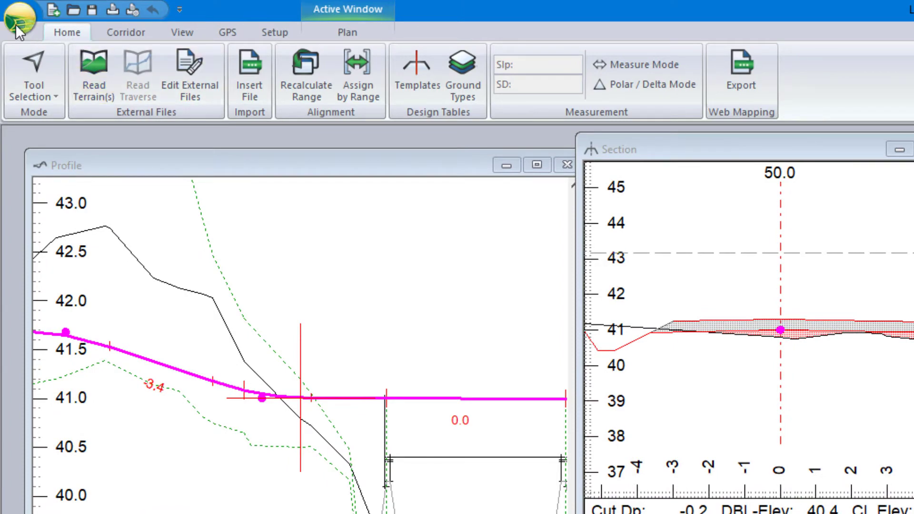
Save the design as AutoCAD Drawing Bridge Approach Example.dwg in Curve Widening, replacing the existing file.
left_click(15, 21)
left_click(47, 224)
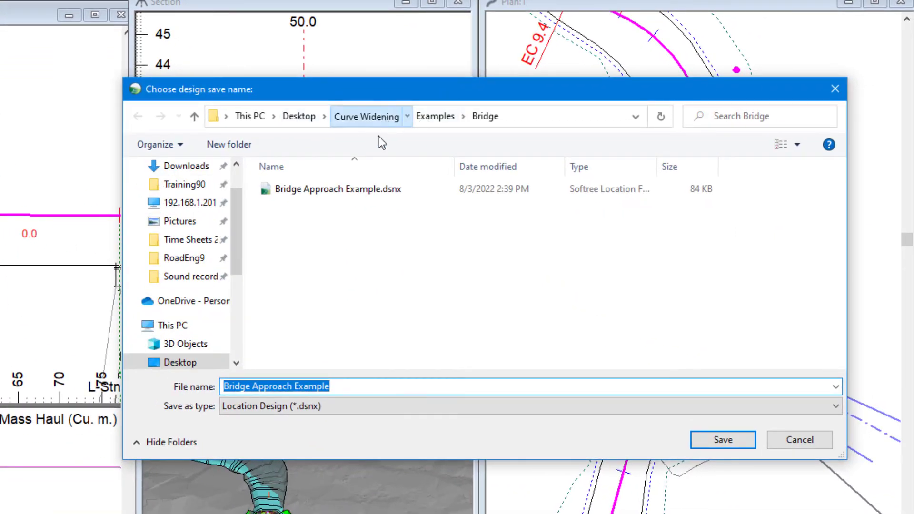
left_click(369, 117)
left_click(321, 405)
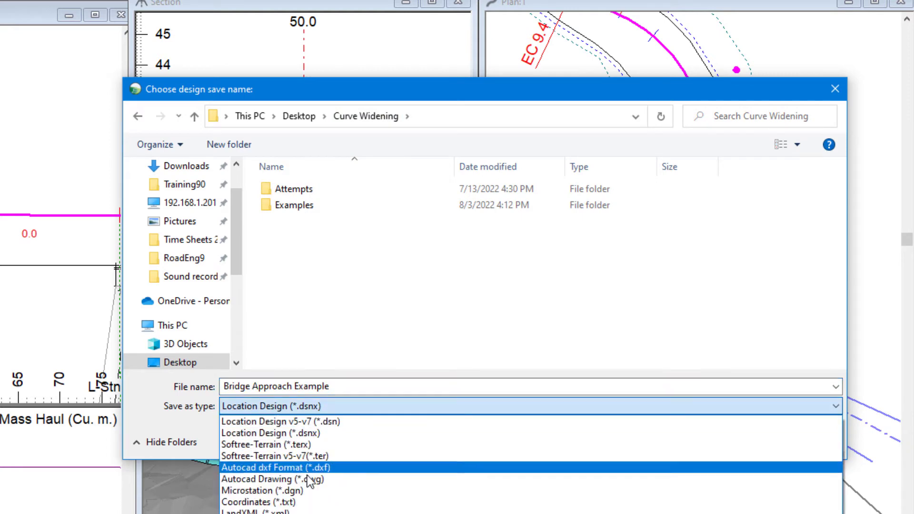
left_click(312, 481)
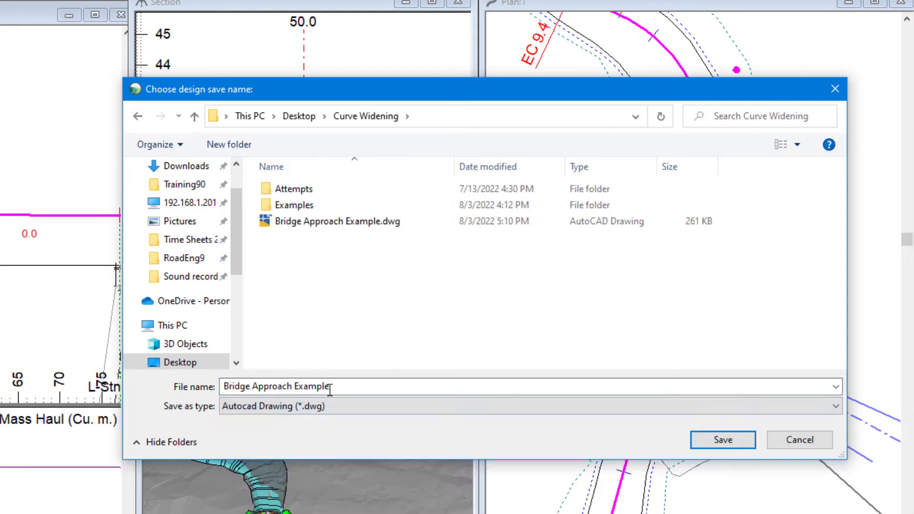
left_click(378, 226)
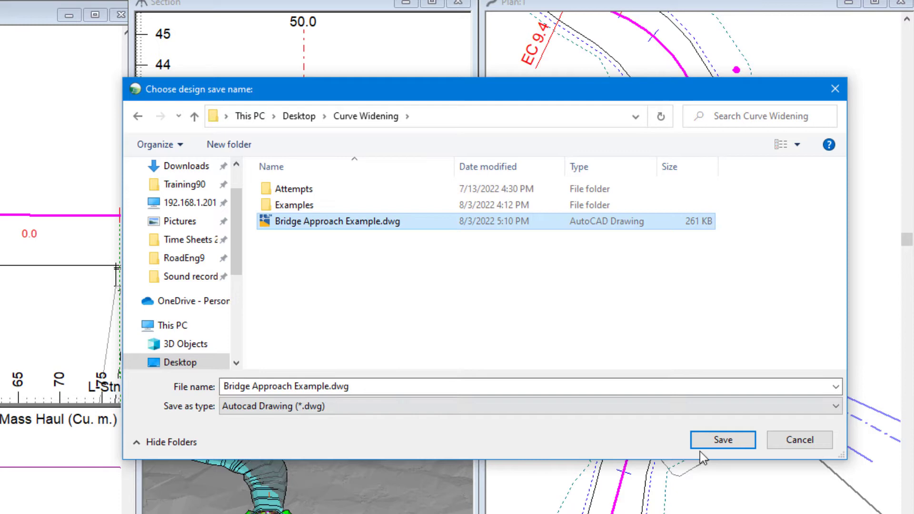
left_click(732, 438)
left_click(431, 287)
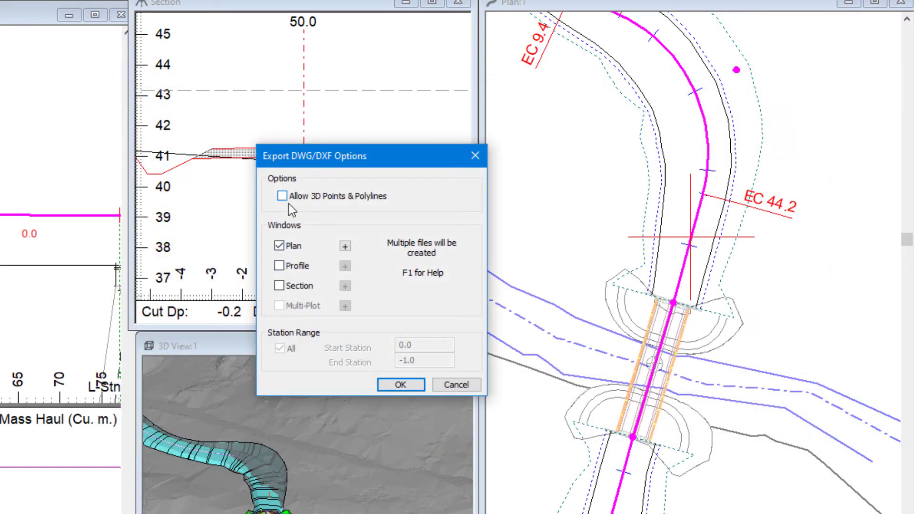
Accept the Export DWG/DXF Options to export only the Plan window to the drawing.
left_click(344, 246)
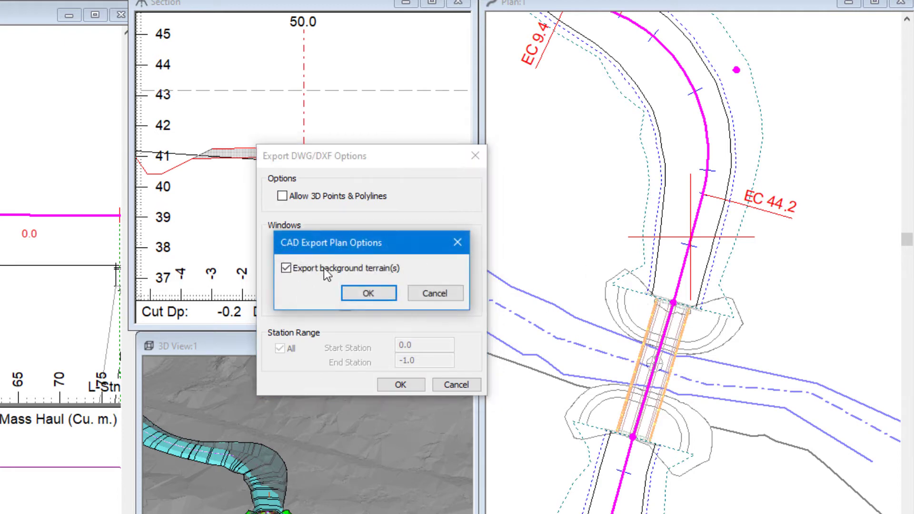
left_click(427, 292)
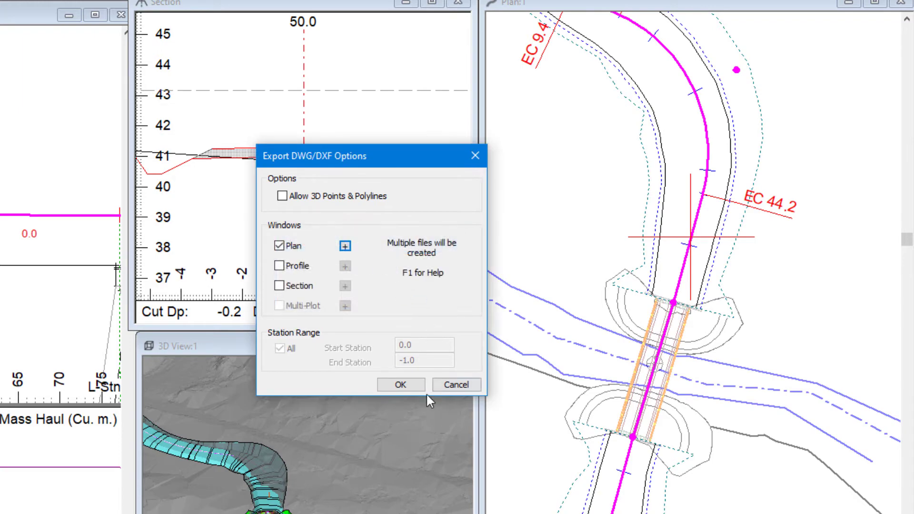
left_click(401, 385)
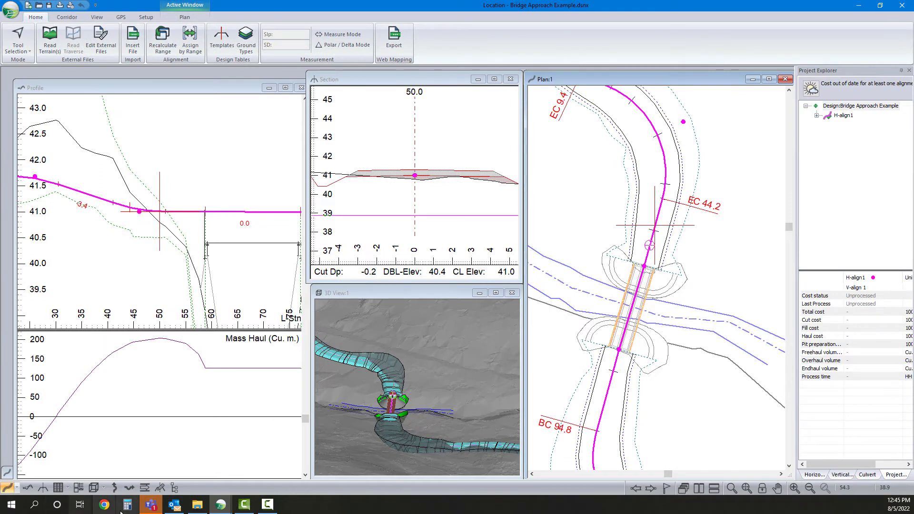
Open AutoTURN Online from the Chrome bookmark, sign in with the saved account, and start a New Drawing.
left_click(105, 504)
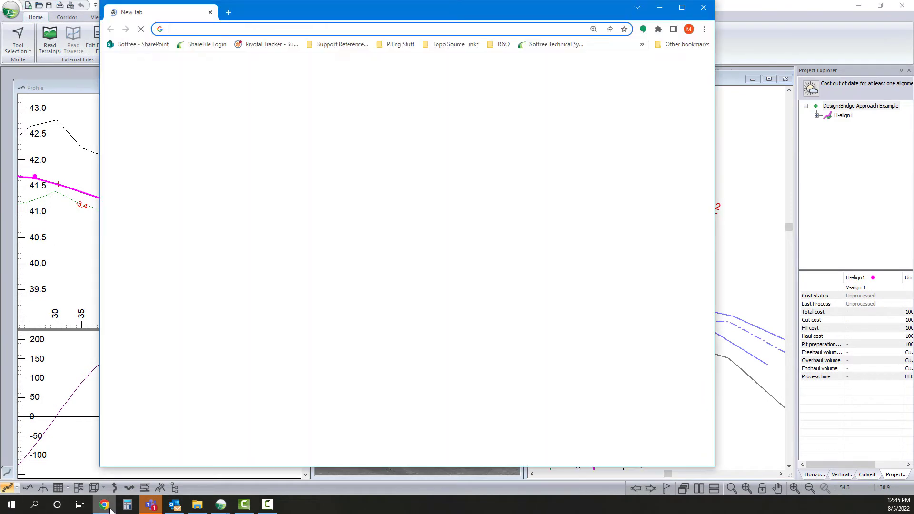
left_click(347, 45)
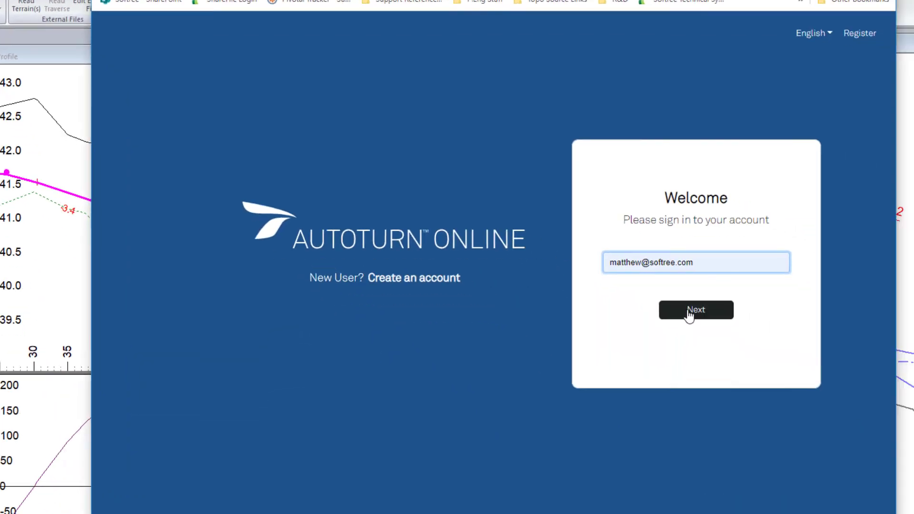
left_click(631, 281)
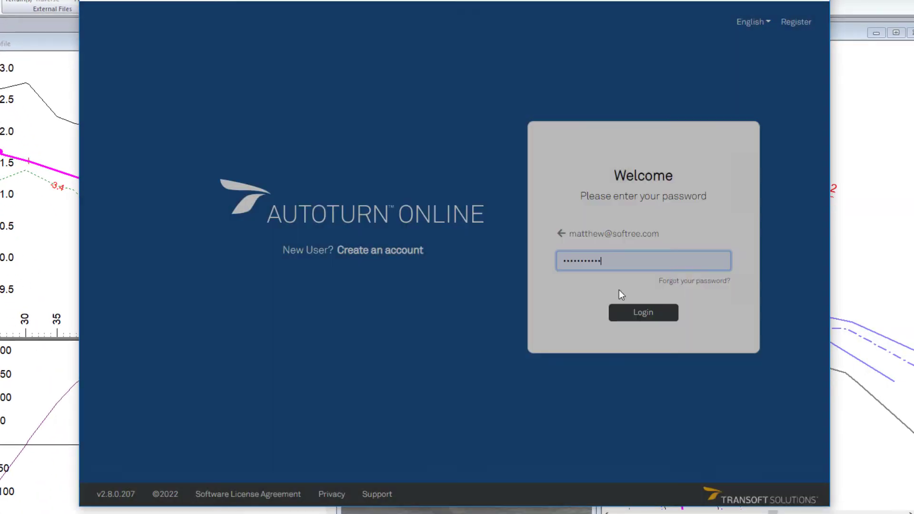
left_click(627, 312)
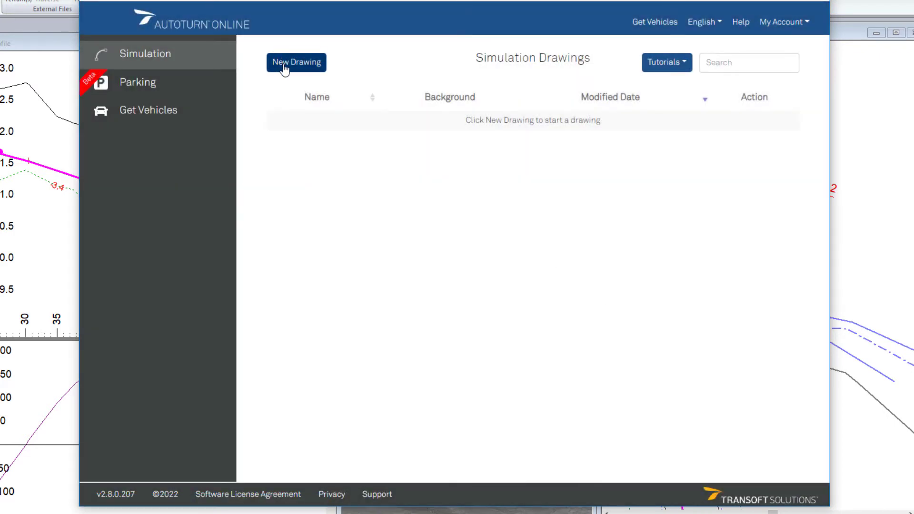
left_click(284, 67)
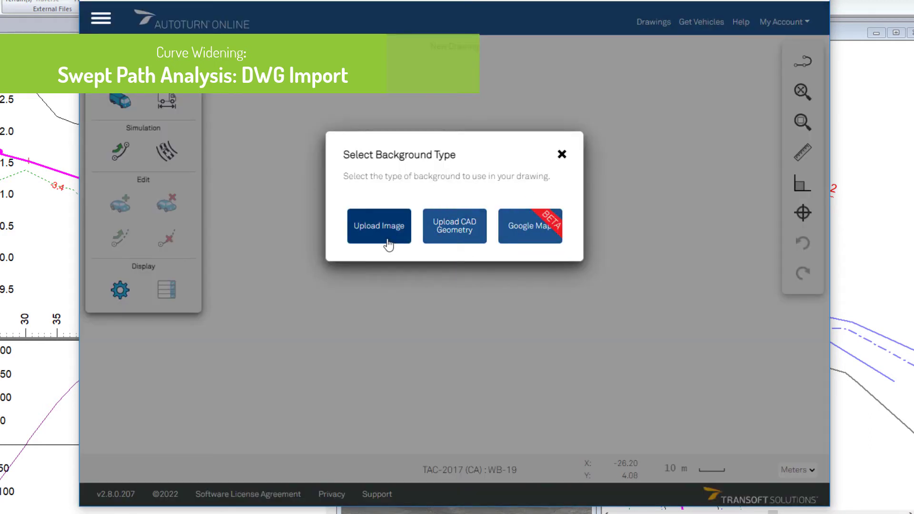
Upload Bridge Approach Example.dwg as the CAD background in metres, dismissing the unsupported elements warning.
left_click(455, 233)
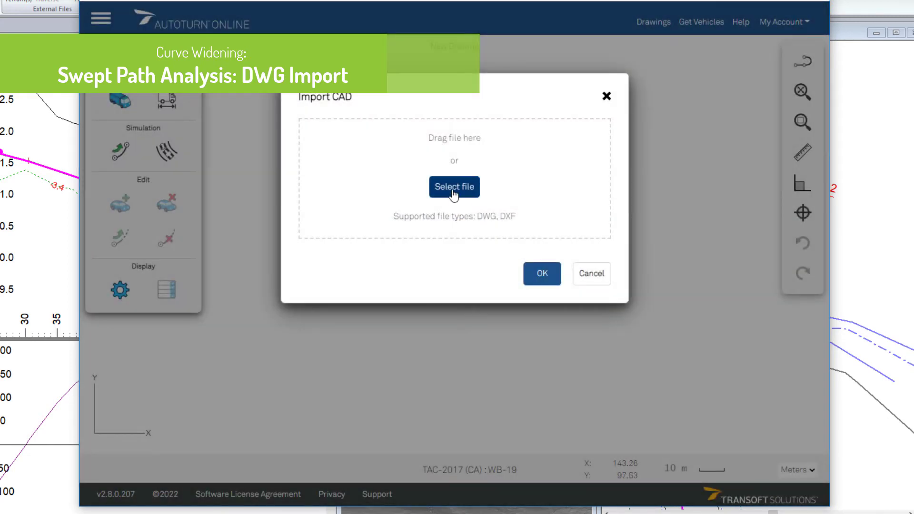
left_click(453, 188)
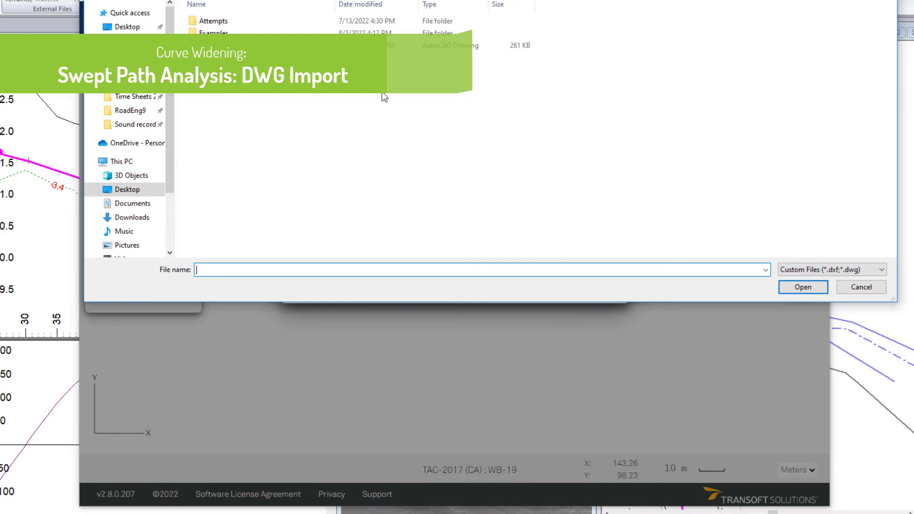
left_click(266, 46)
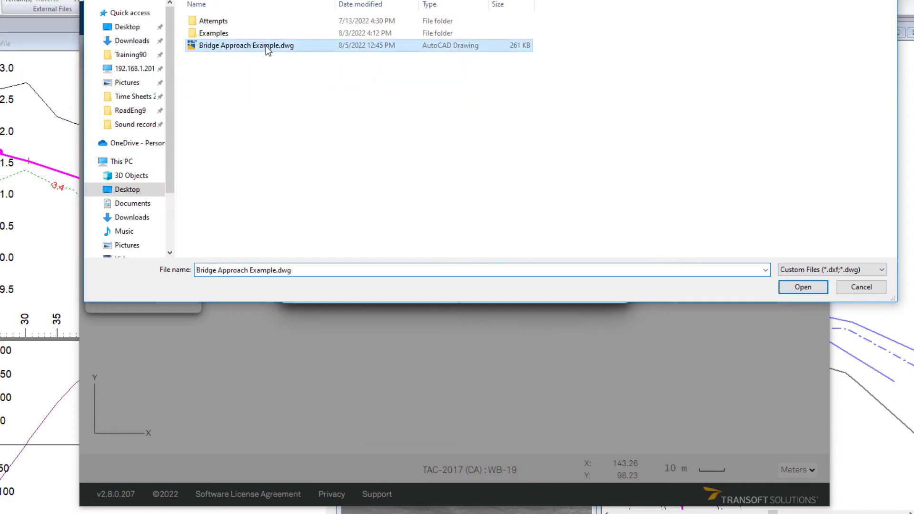
left_click(798, 287)
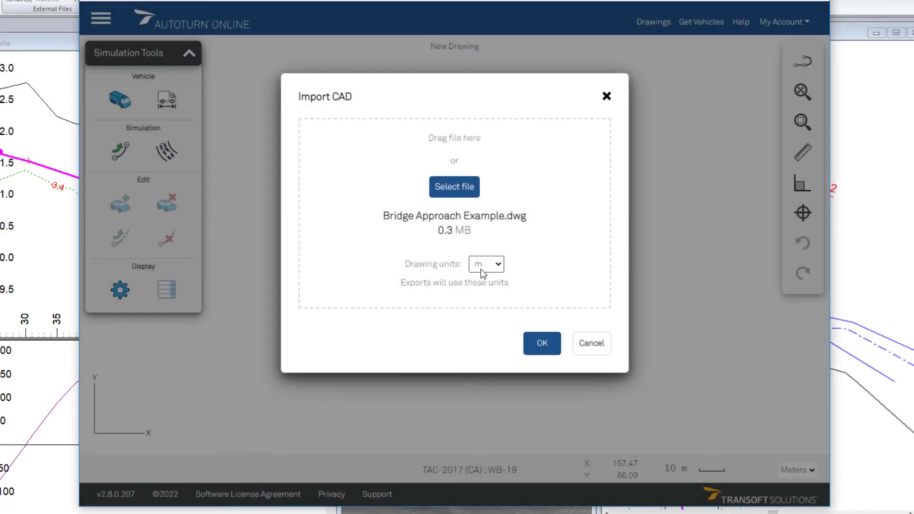
left_click(541, 344)
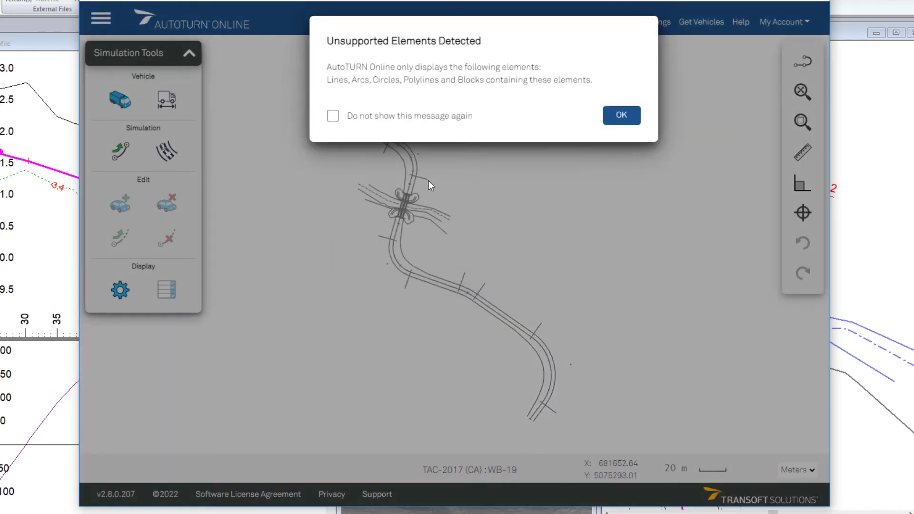
left_click(621, 116)
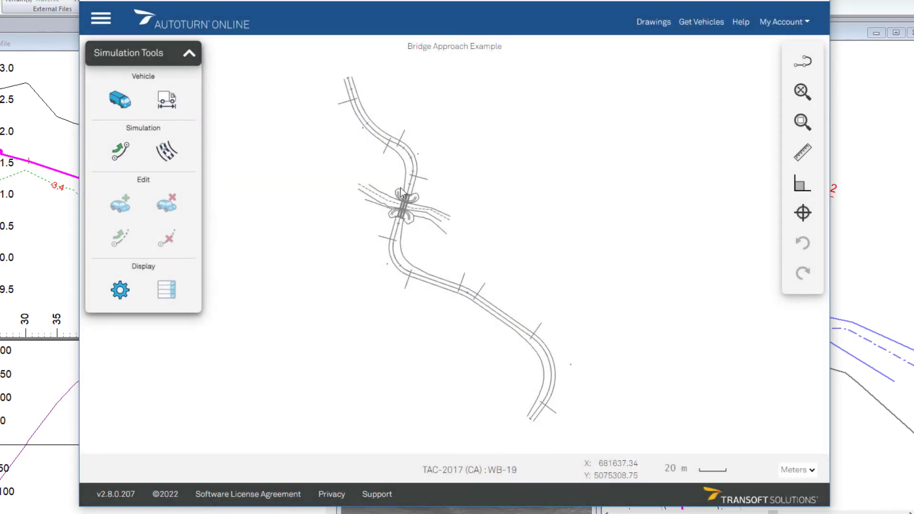
scroll(407, 183, "up", 10)
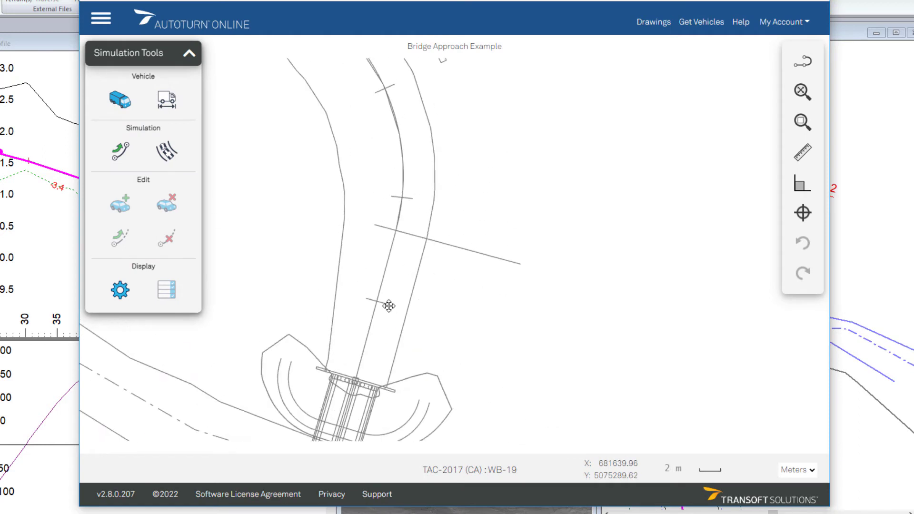
scroll(469, 252, "down", 8)
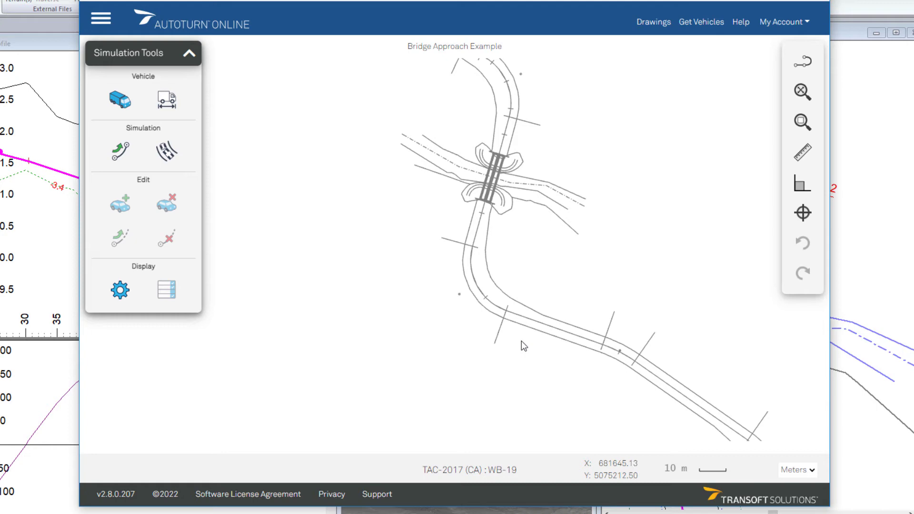
Choose WB-19 (TAC-2017, 20.7 m transport truck) from the vehicle list as the design vehicle.
left_click(119, 100)
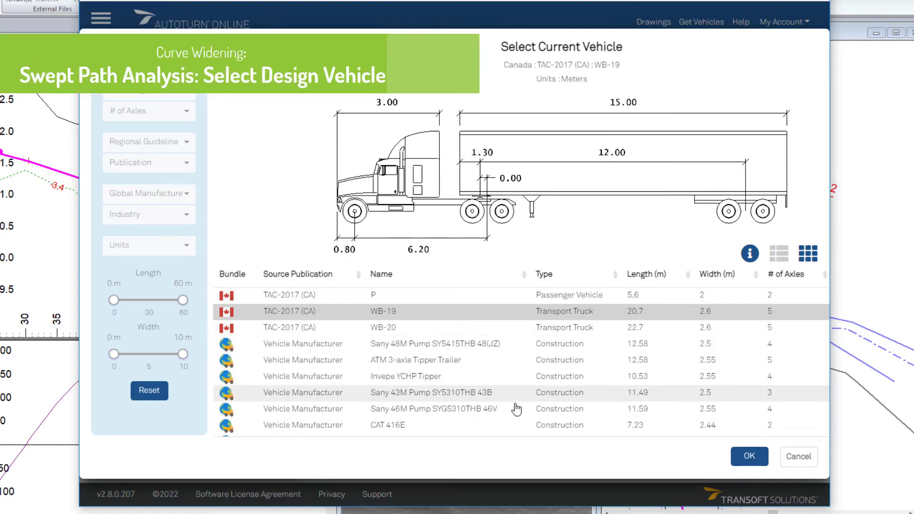
scroll(526, 397, "down", 1)
scroll(526, 397, "down", 3)
scroll(526, 397, "up", 4)
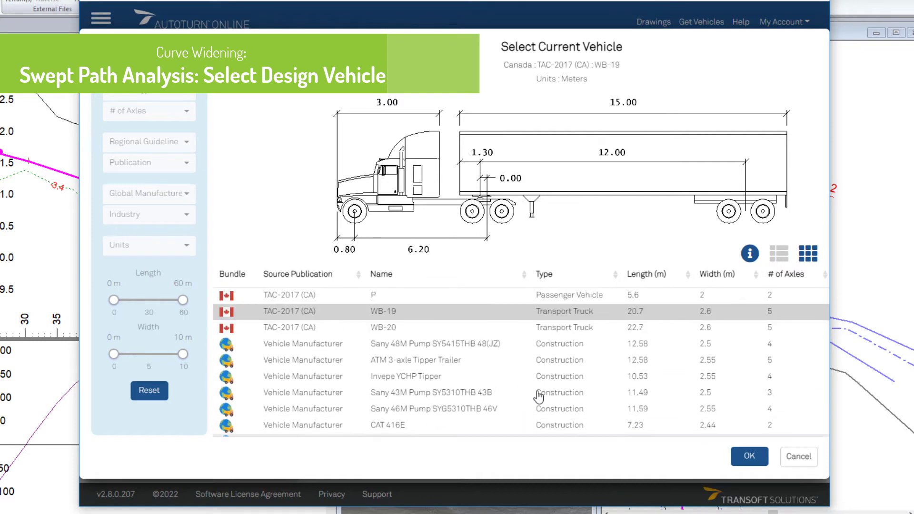
left_click(748, 457)
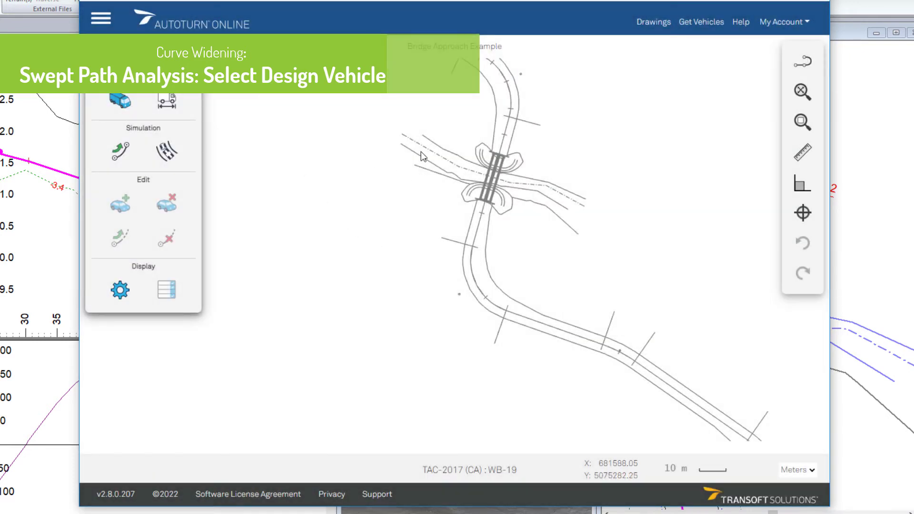
Generate a WB-19 path-follow swept path along the road polyline, setting its travel direction.
left_click_drag(540, 145, 545, 199)
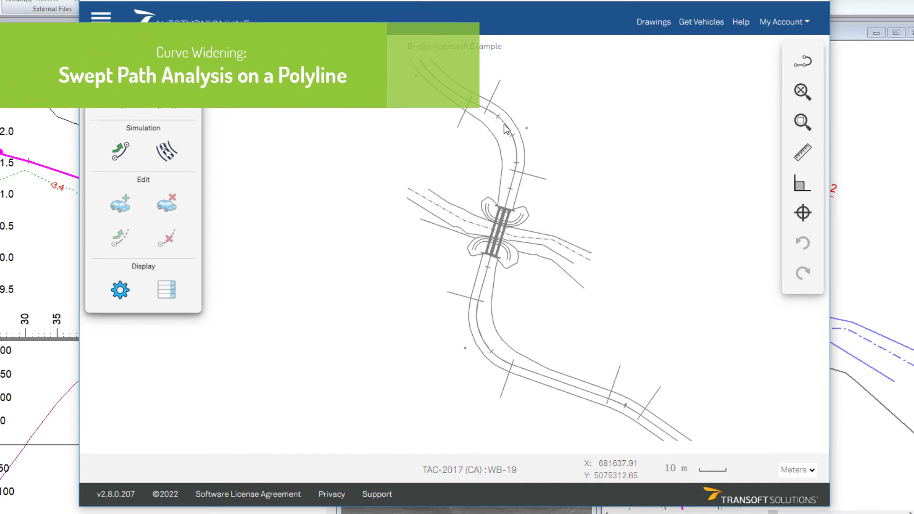
scroll(518, 159, "up", 5)
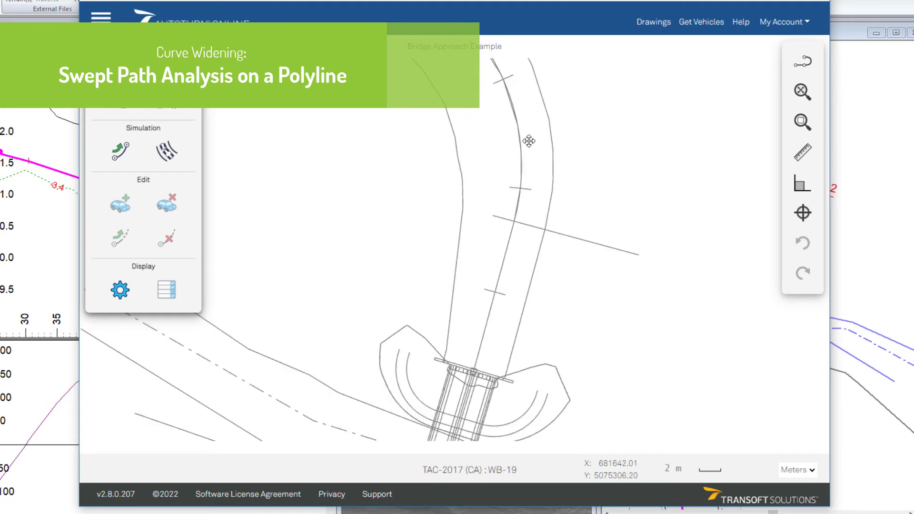
left_click_drag(528, 140, 524, 226)
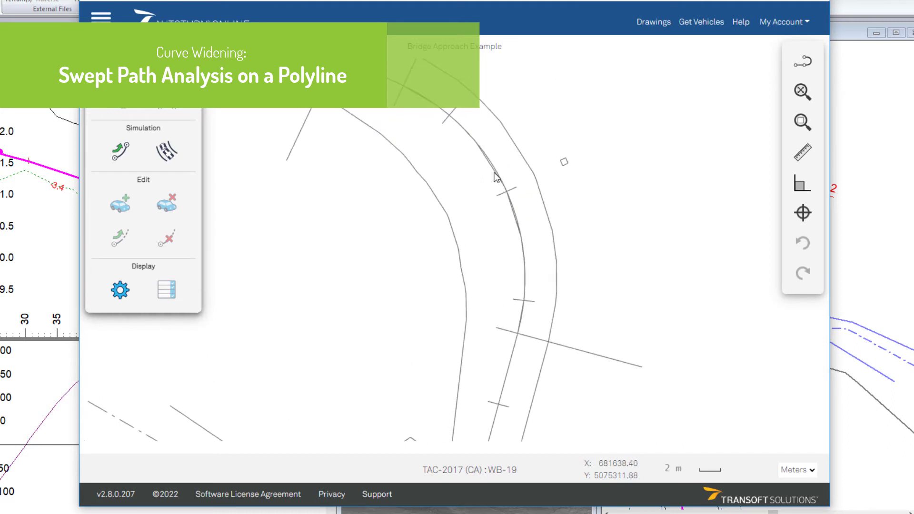
left_click(165, 152)
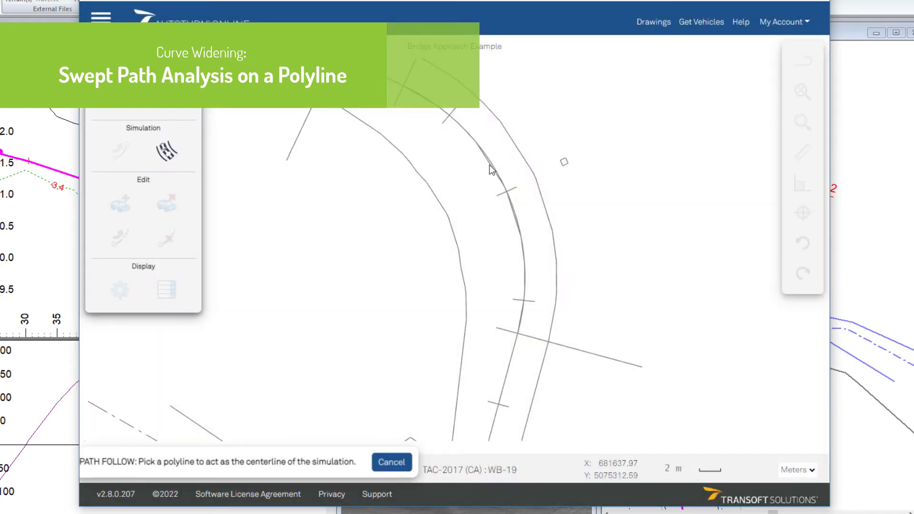
left_click(492, 170)
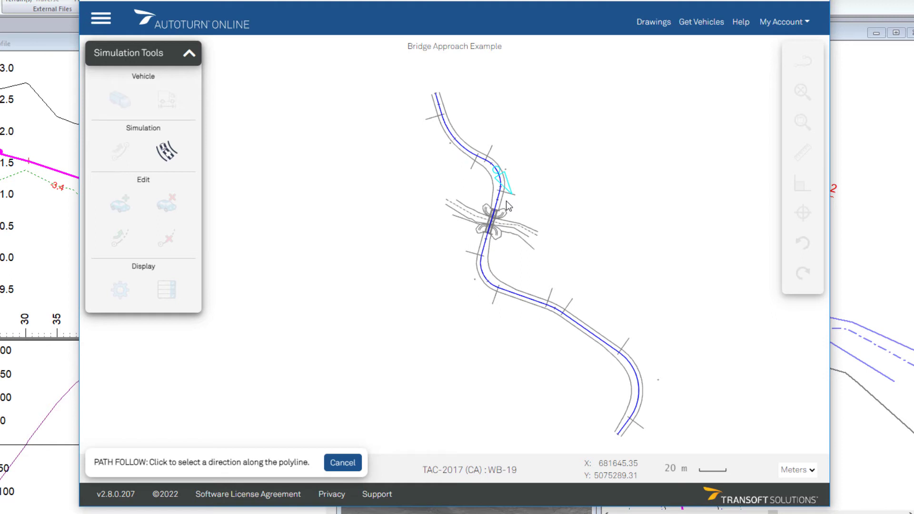
left_click(506, 201)
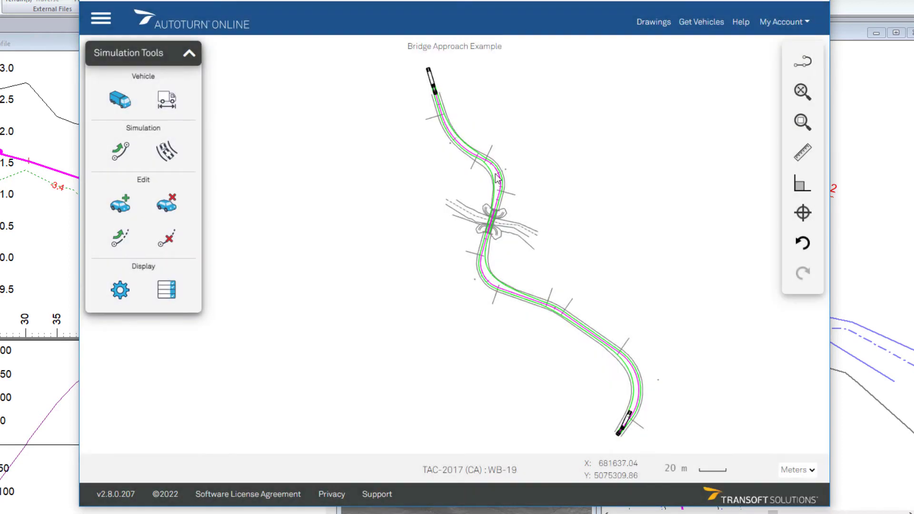
Inspect the swept path across the bridge and both approaches, then select the simulation.
scroll(495, 181, "up", 5)
scroll(468, 104, "down", 5)
left_click_drag(545, 241, 505, 224)
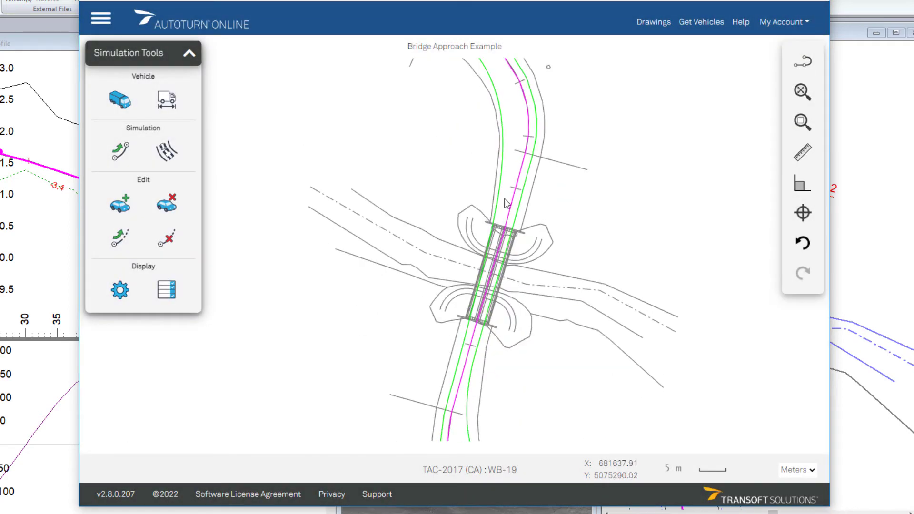
scroll(492, 222, "up", 3)
scroll(493, 223, "up", 3)
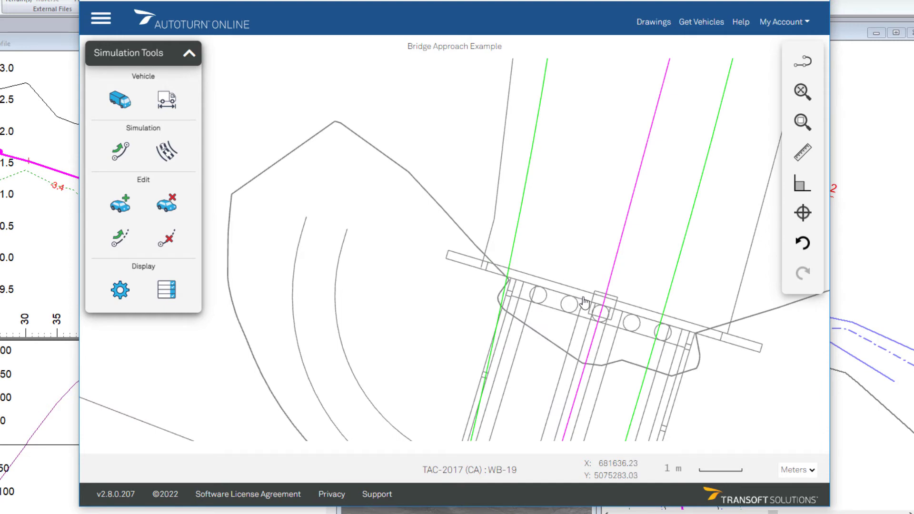
left_click_drag(582, 298, 571, 163)
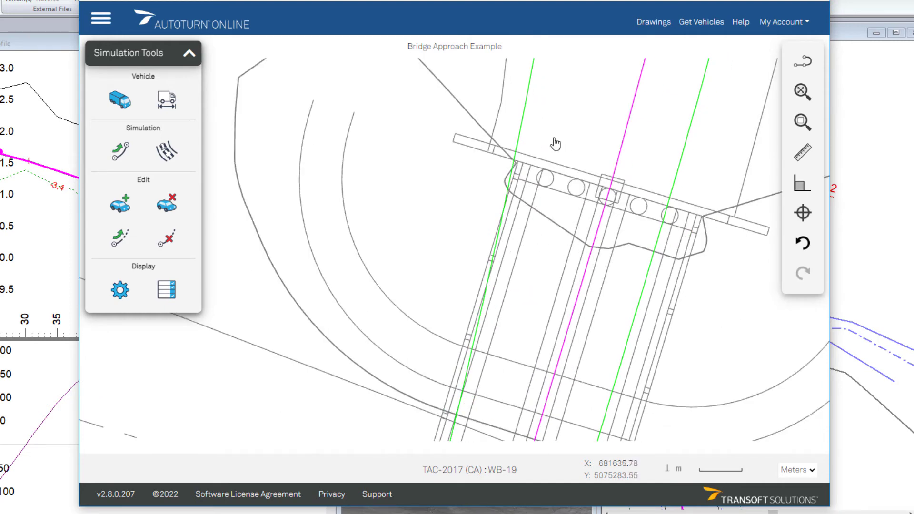
scroll(520, 151, "down", 3)
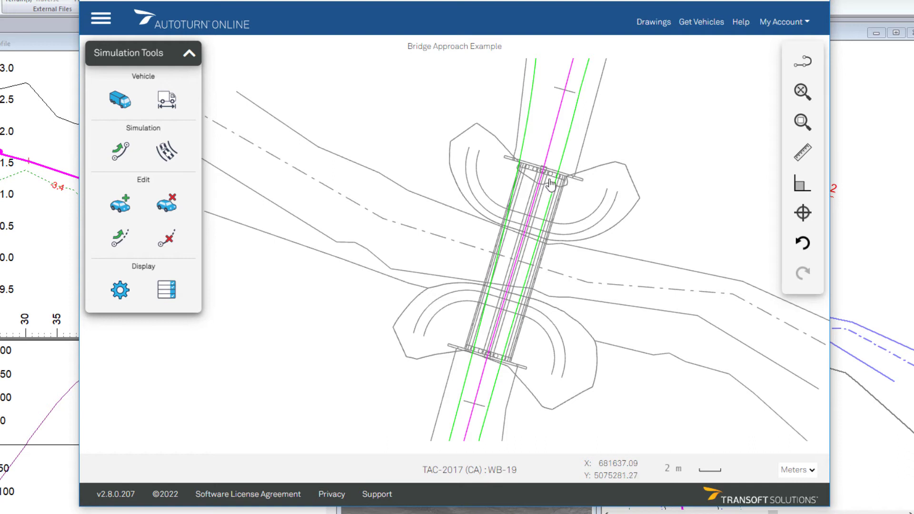
left_click_drag(549, 184, 523, 225)
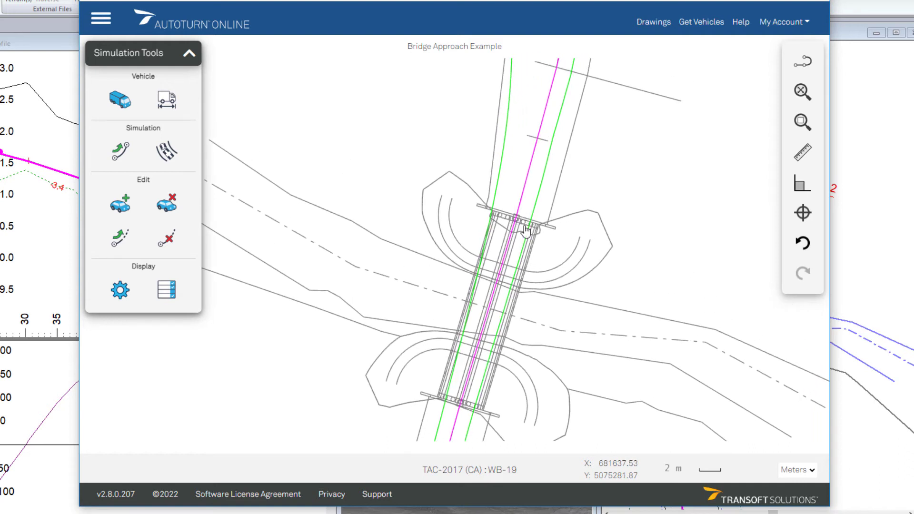
left_click_drag(567, 229, 518, 266)
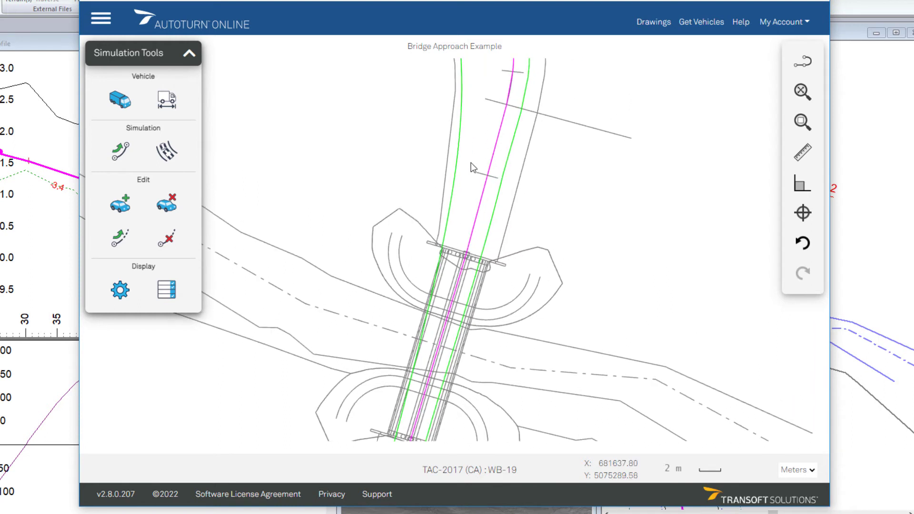
left_click(511, 183)
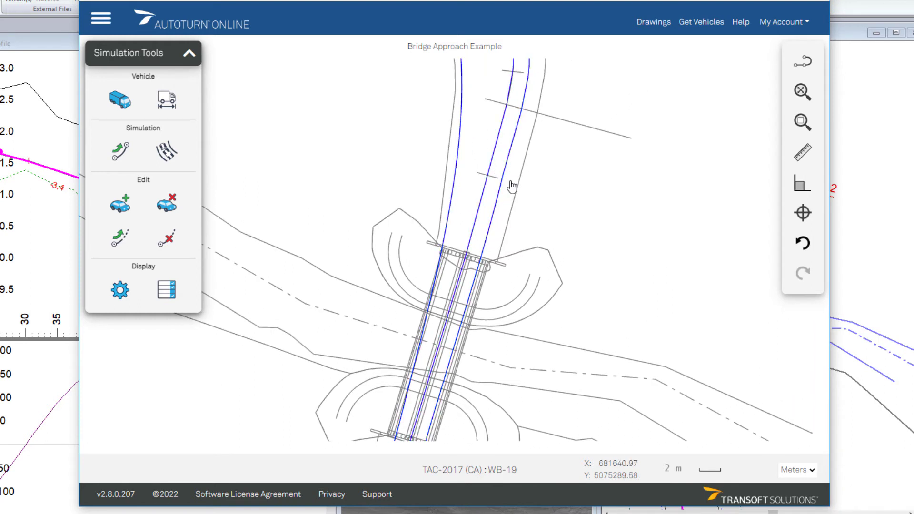
Delete the old simulation and start a WB-19 arc path at the road's northern end with its direction.
key("Delete")
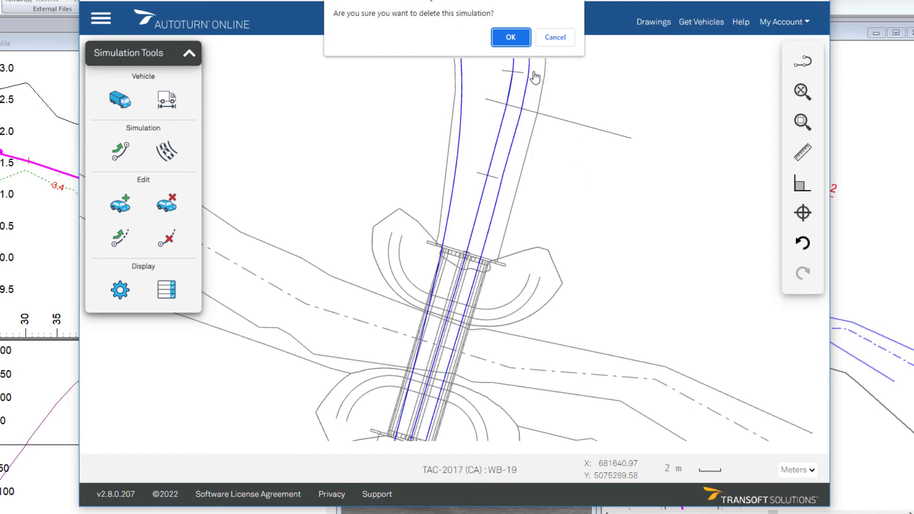
left_click(510, 36)
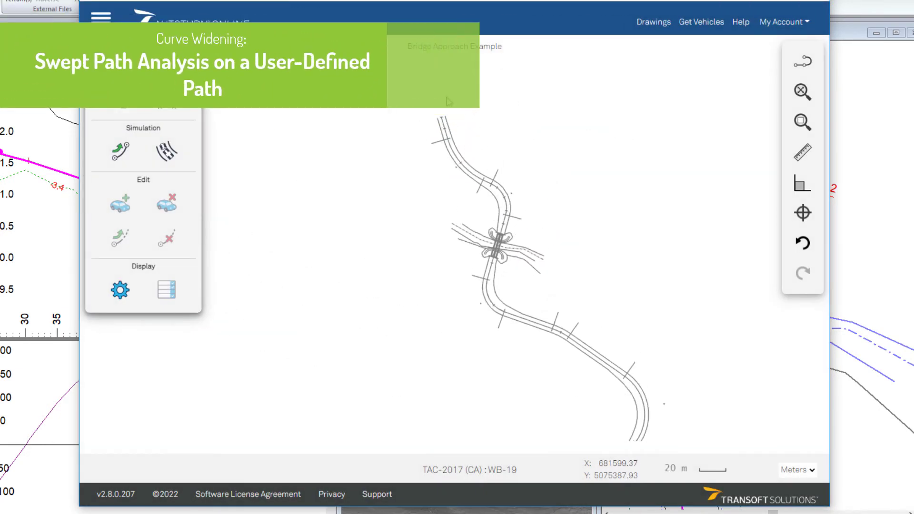
left_click(122, 153)
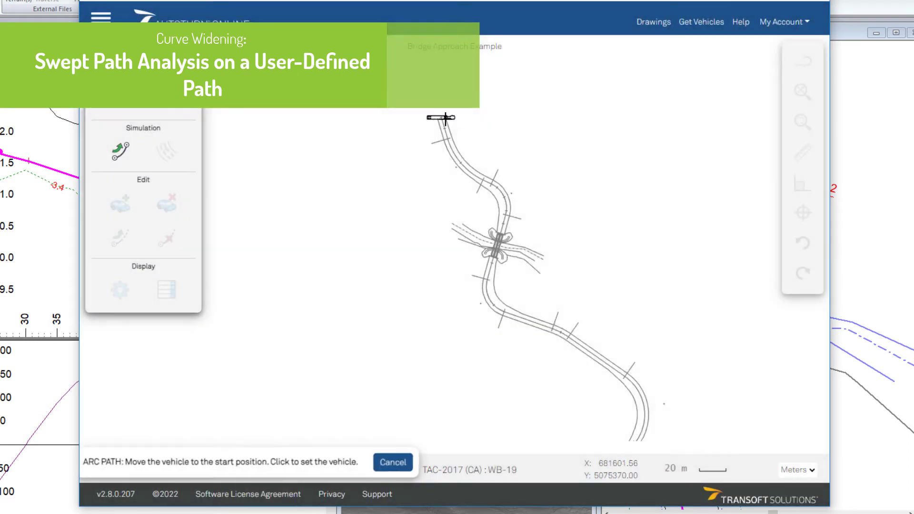
scroll(445, 119, "up", 5)
scroll(444, 119, "down", 4)
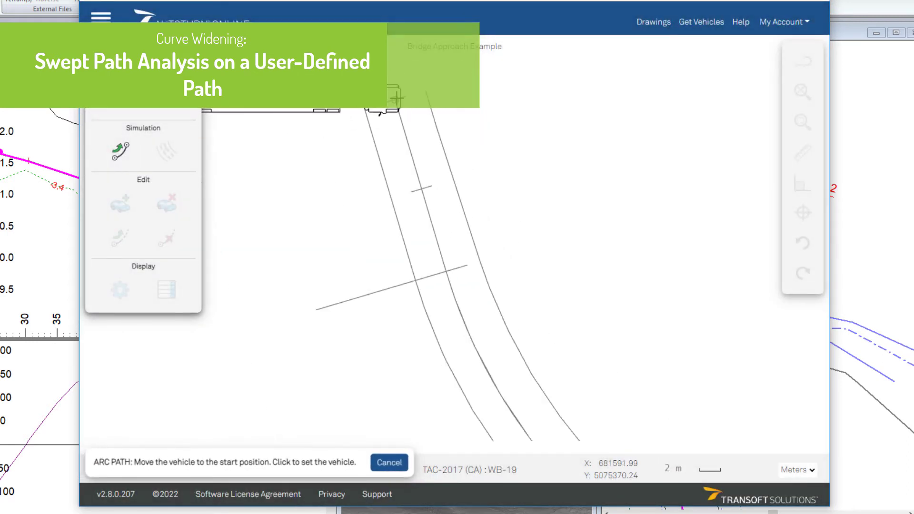
left_click(397, 93)
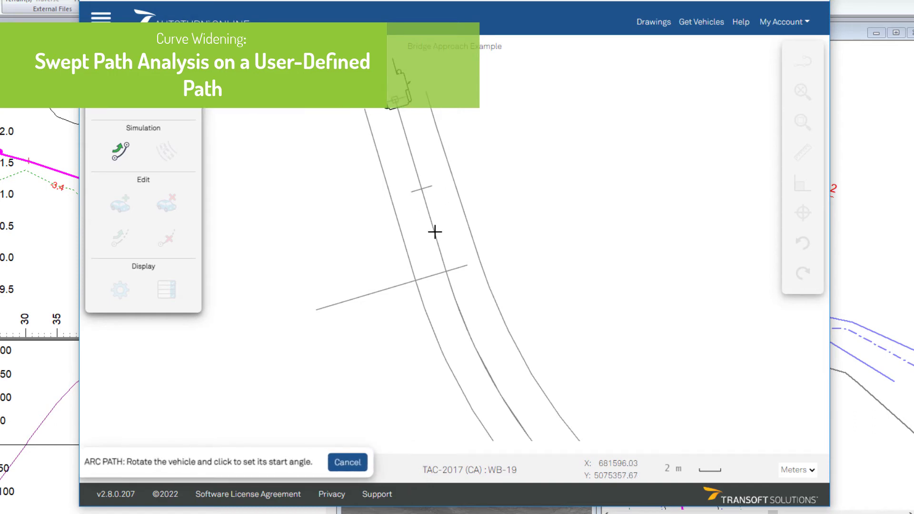
left_click(445, 252)
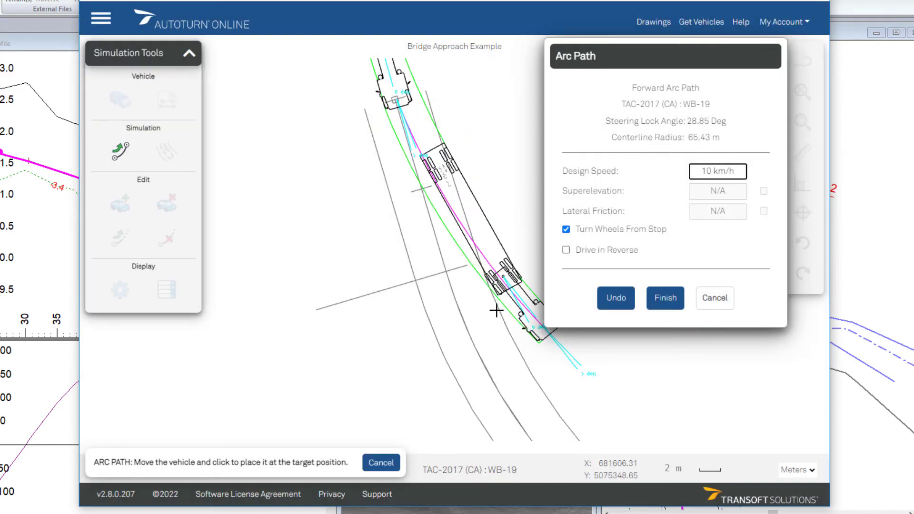
Extend the arc path along the road toward the bridge and around the curve.
scroll(438, 240, "down", 4)
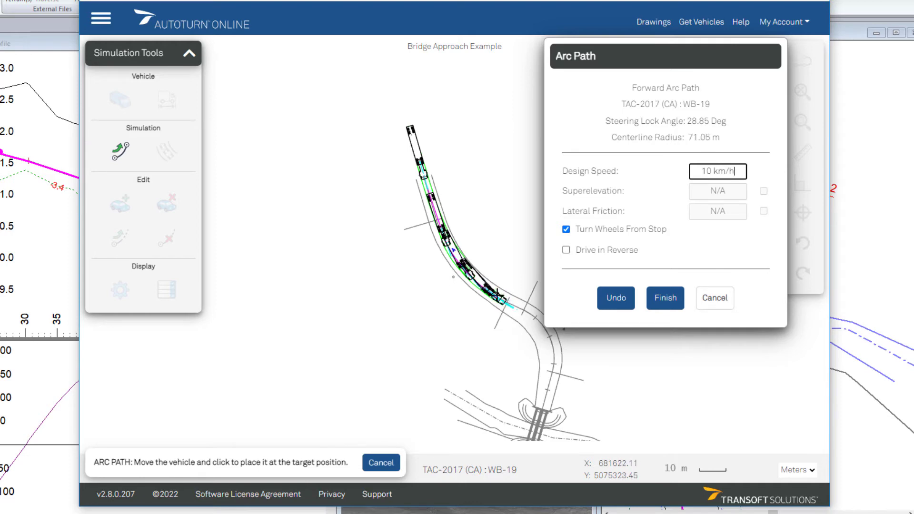
middle_click_drag(497, 296, 436, 226)
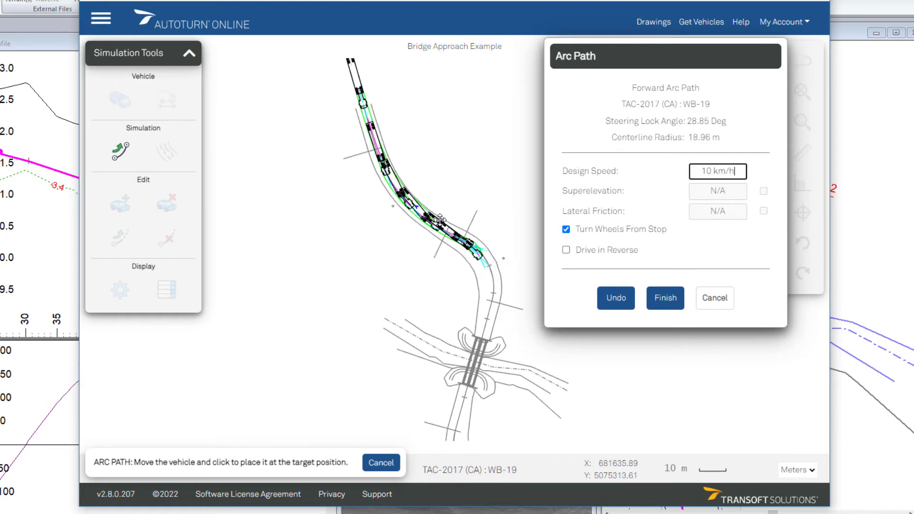
middle_click_drag(473, 245, 431, 204)
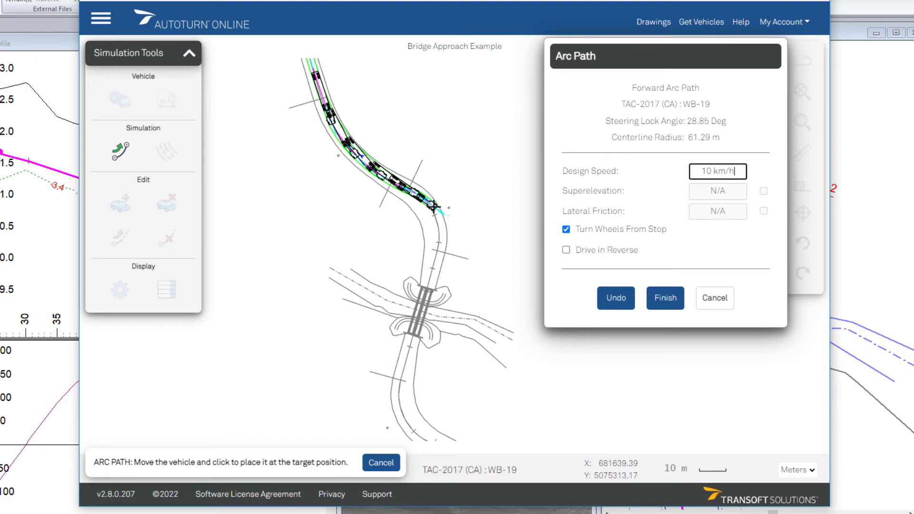
scroll(433, 206, "up", 3)
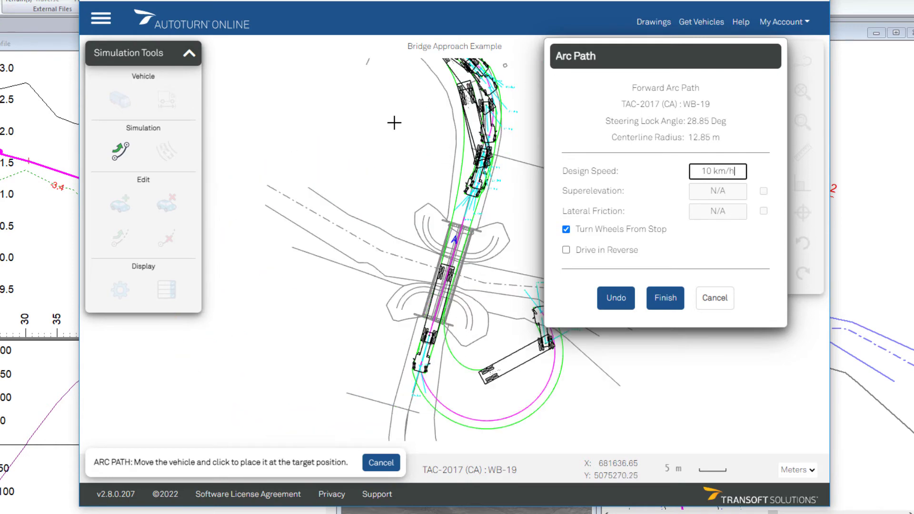
scroll(445, 300, "down", 4)
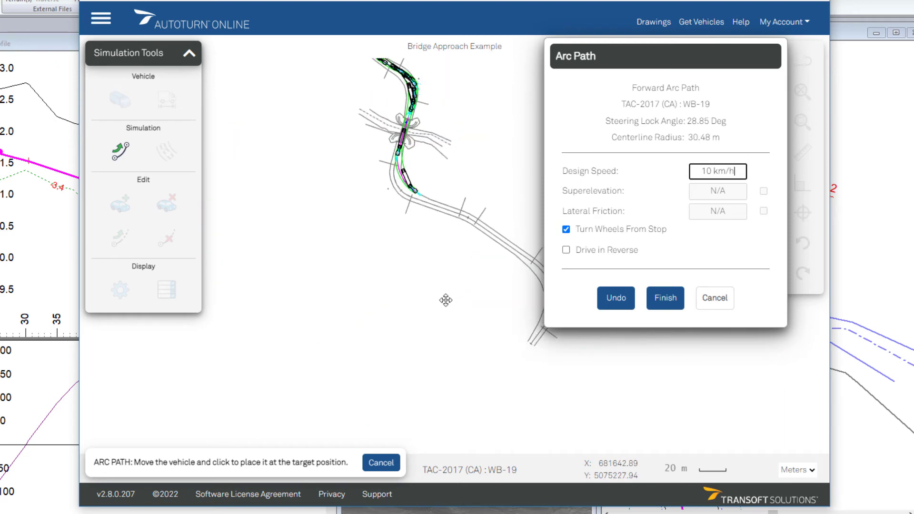
scroll(384, 204, "up", 4)
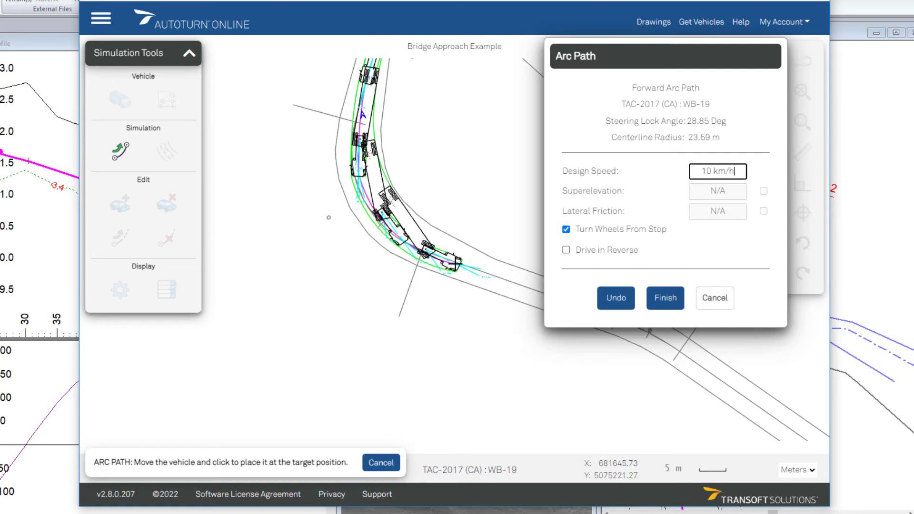
Finish the WB-19 arc path simulation and review the whole swept path across the bridge.
left_click(666, 300)
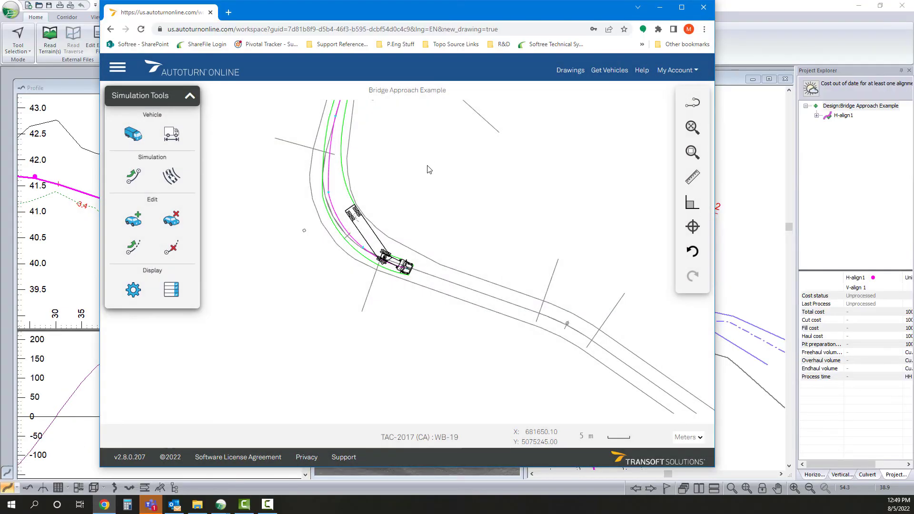
left_click_drag(429, 170, 393, 220)
scroll(393, 221, "up", 5)
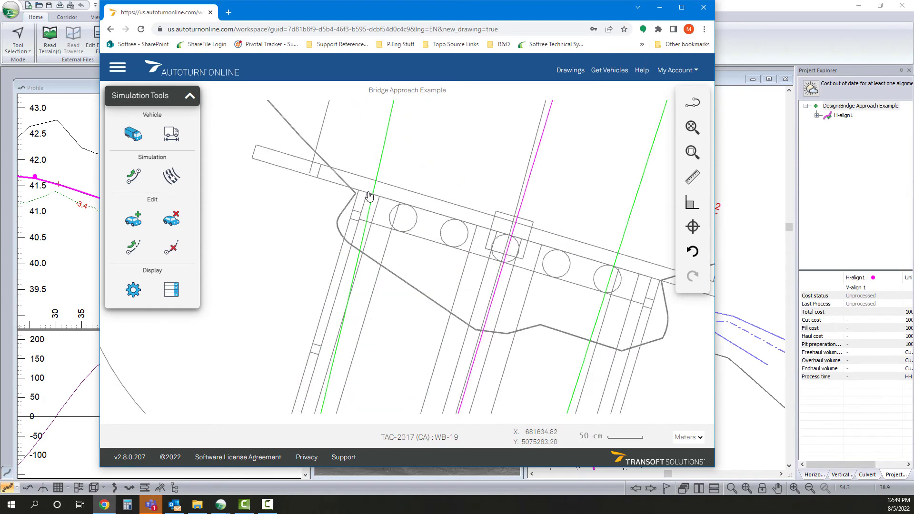
scroll(349, 219, "down", 5)
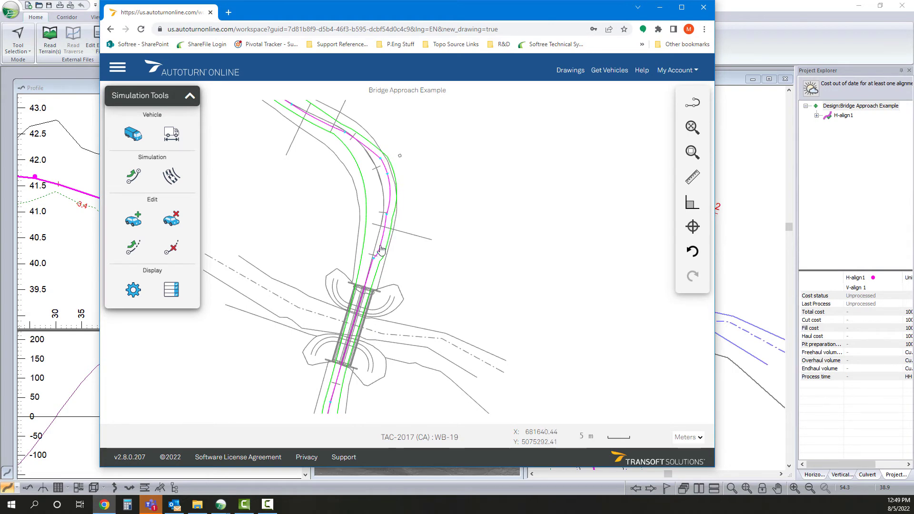
left_click_drag(424, 207, 427, 259)
scroll(426, 261, "down", 2)
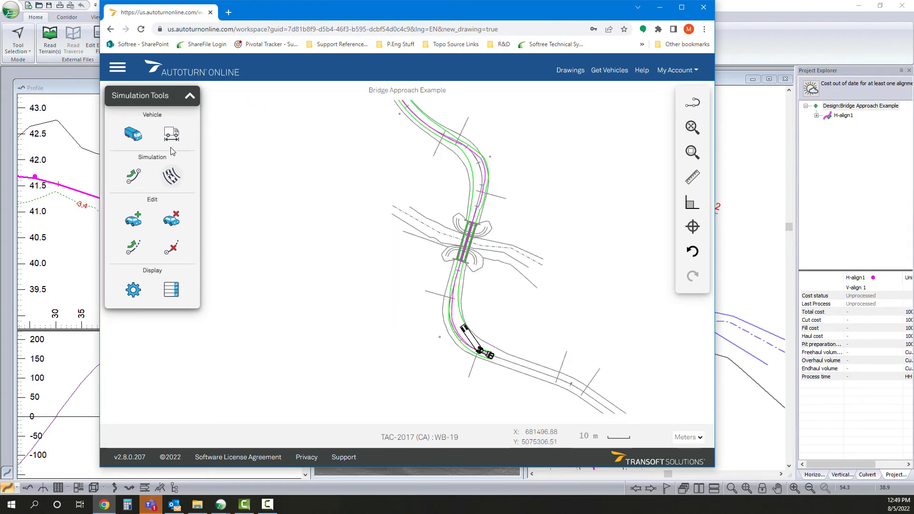
Place the WB-19 vehicle profile beside the road and export the drawing as a DWG.
left_click(172, 135)
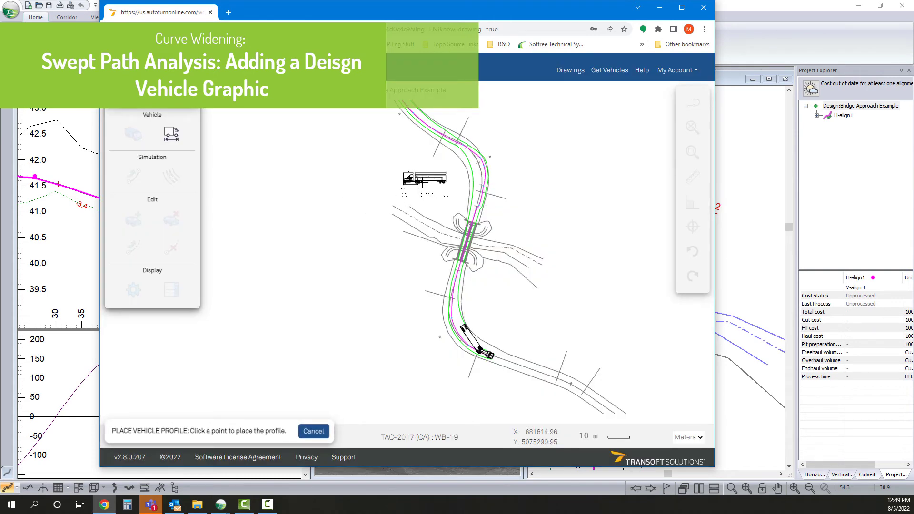
left_click(405, 178)
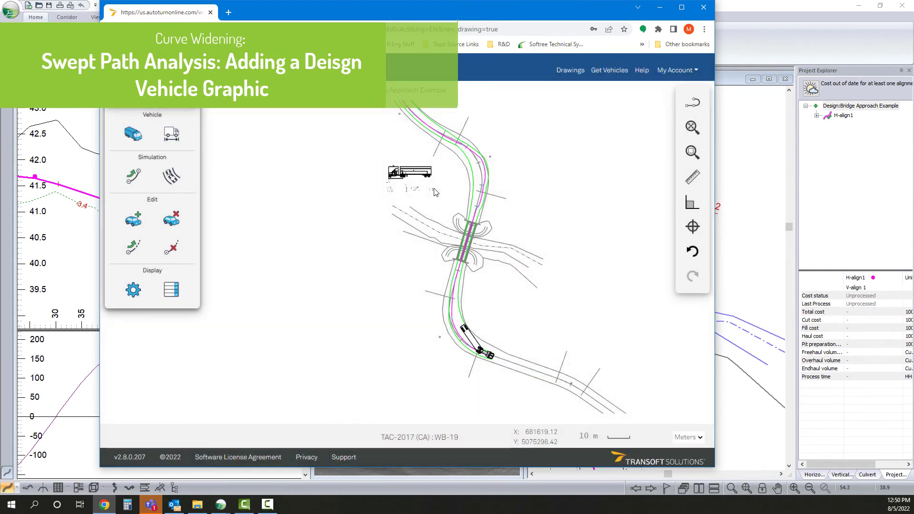
left_click(118, 69)
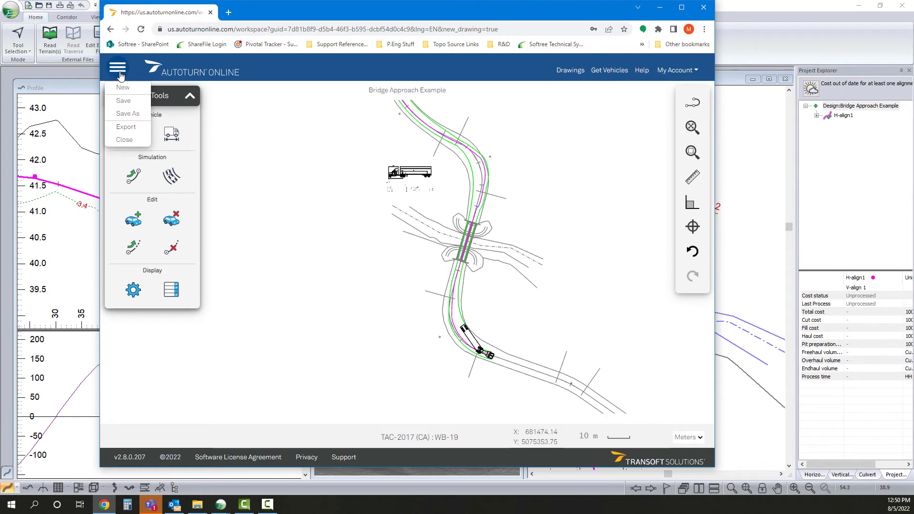
left_click(127, 126)
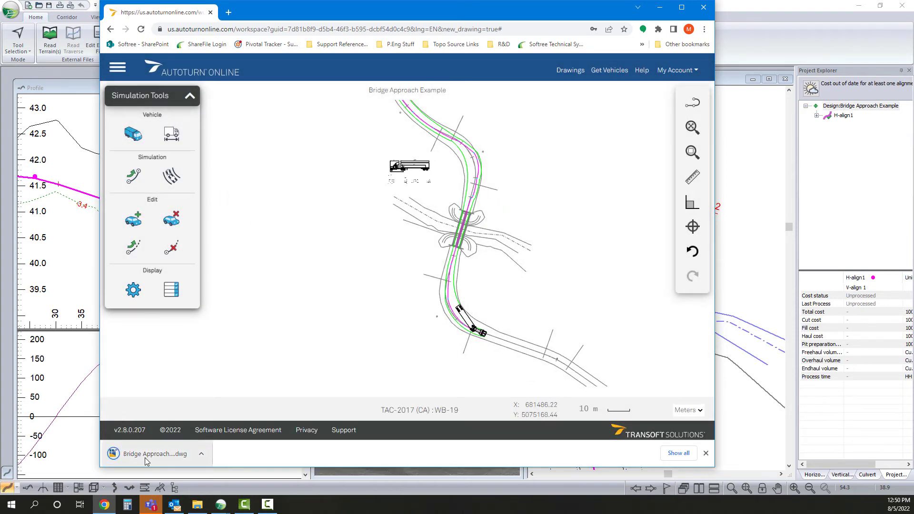
Return to the Bridge Approach Example design, pan to the curve north of the bridge, and show its Horizontal Curves settings.
left_click(656, 6)
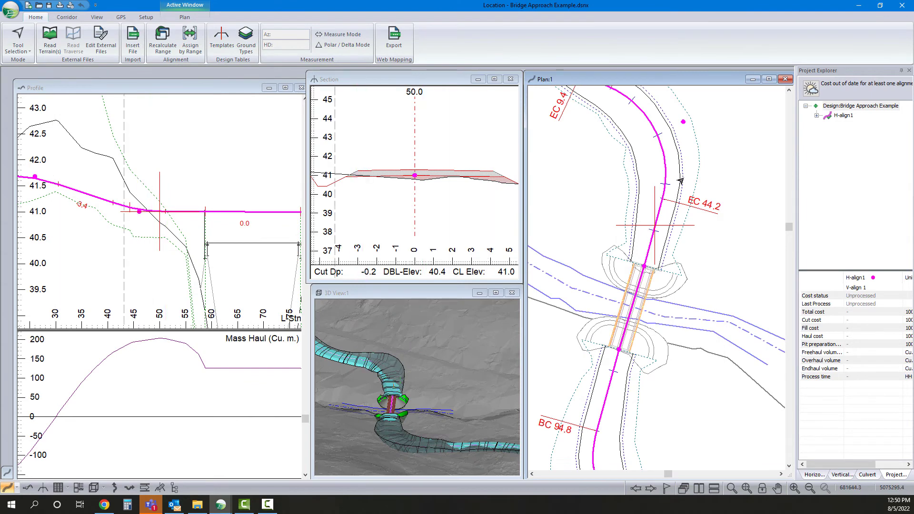
middle_click_drag(676, 180, 660, 222)
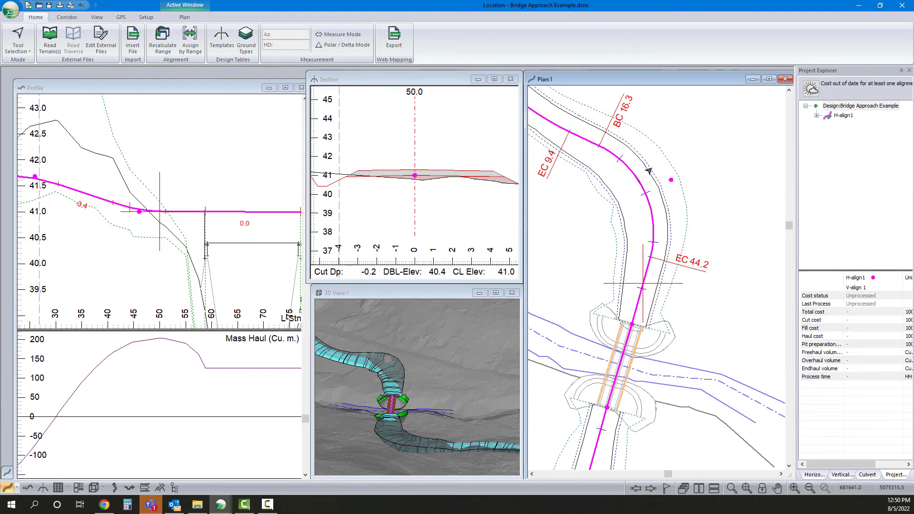
left_click(814, 475)
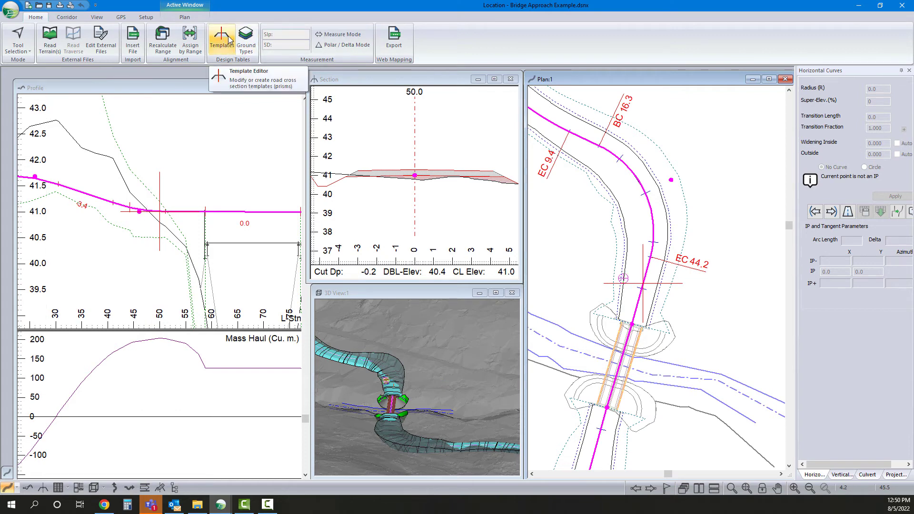
left_click(188, 47)
left_click(430, 145)
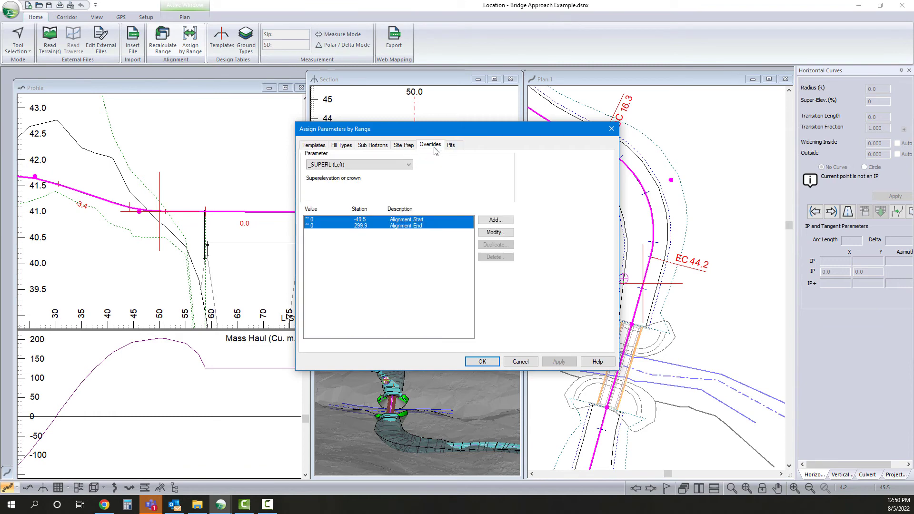
left_click(410, 166)
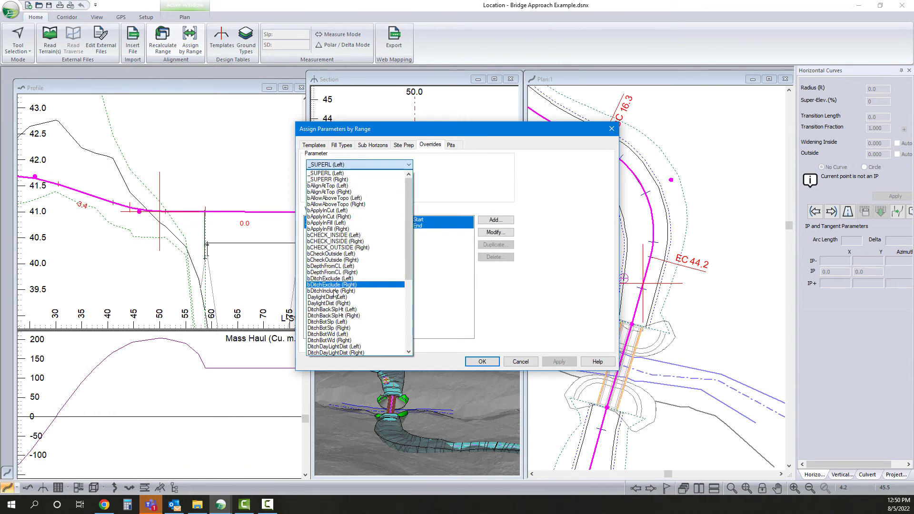
scroll(341, 315, "down", 7)
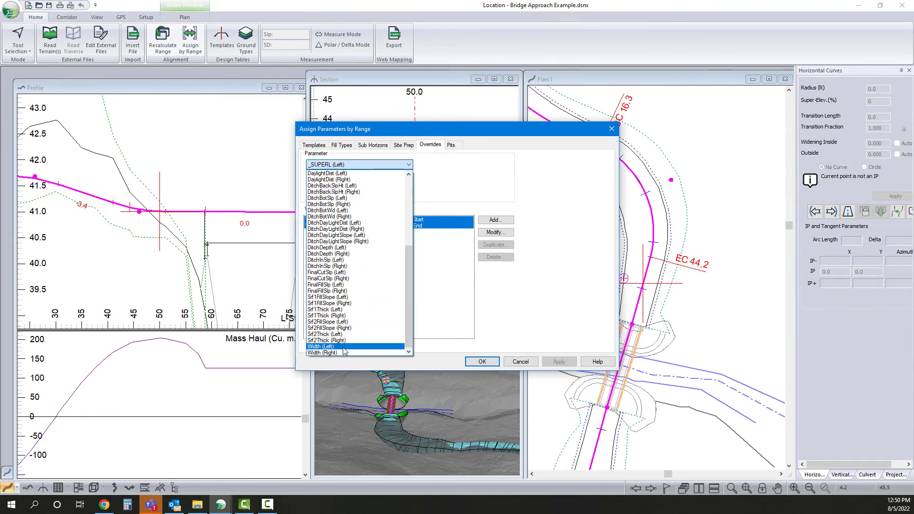
left_click(518, 361)
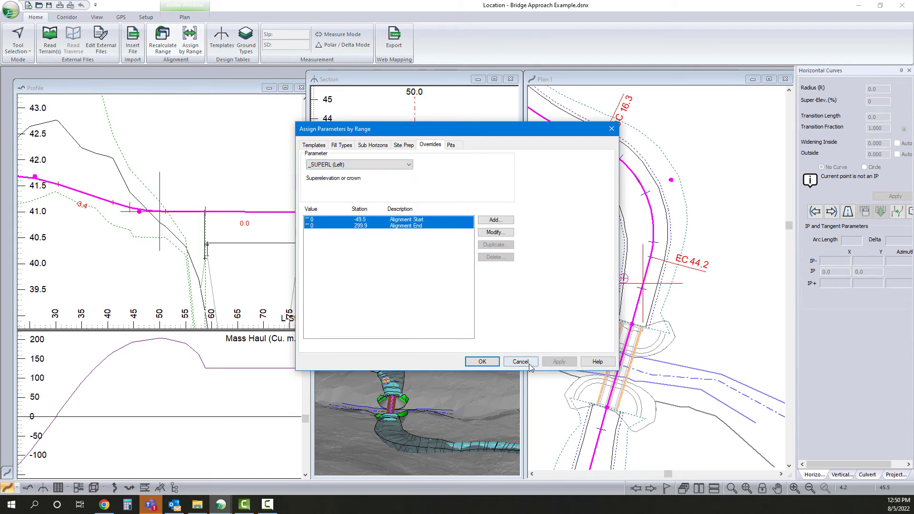
left_click(528, 363)
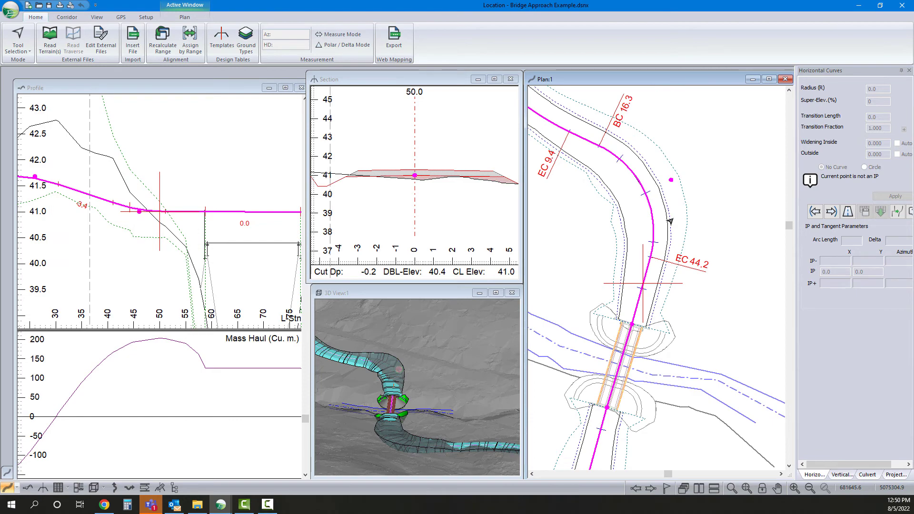
Minimize both Location design windows and the Road folder, then launch RoadEng Terrain from the desktop.
mouse_move(669, 221)
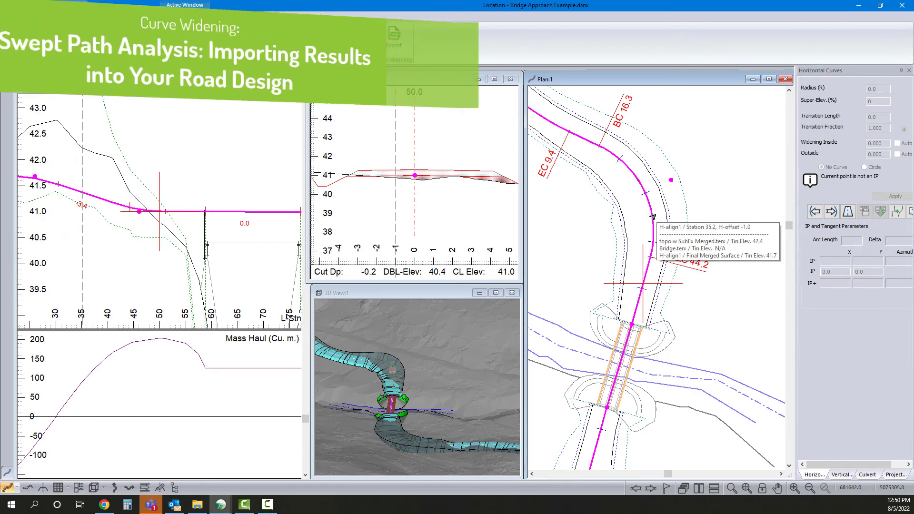
left_click(858, 6)
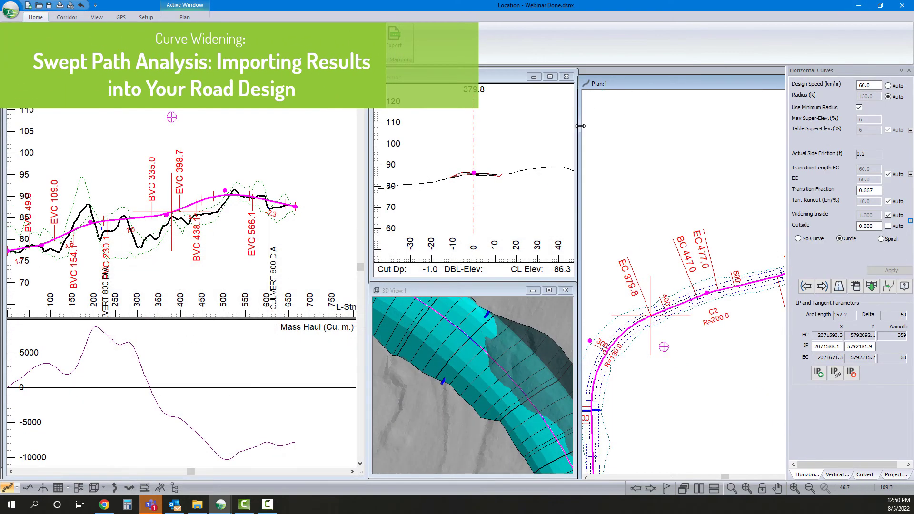
left_click(862, 7)
left_click(688, 111)
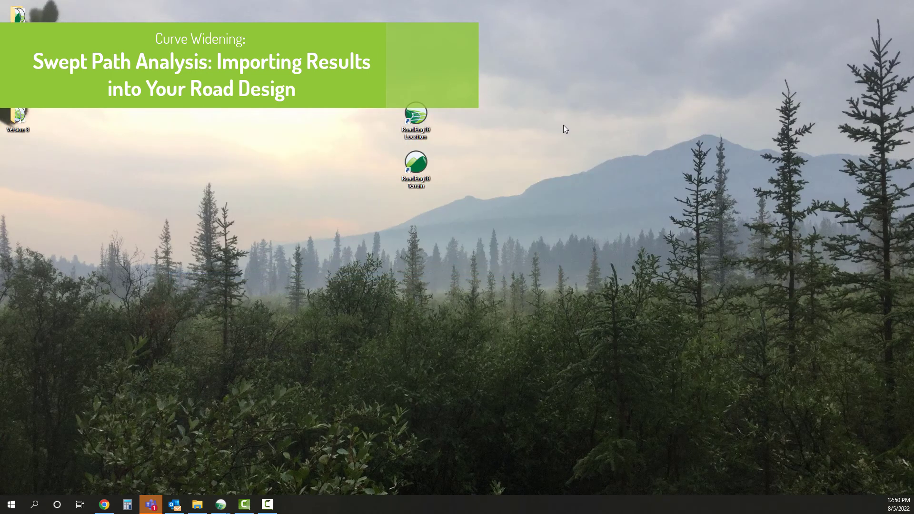
double_click(411, 170)
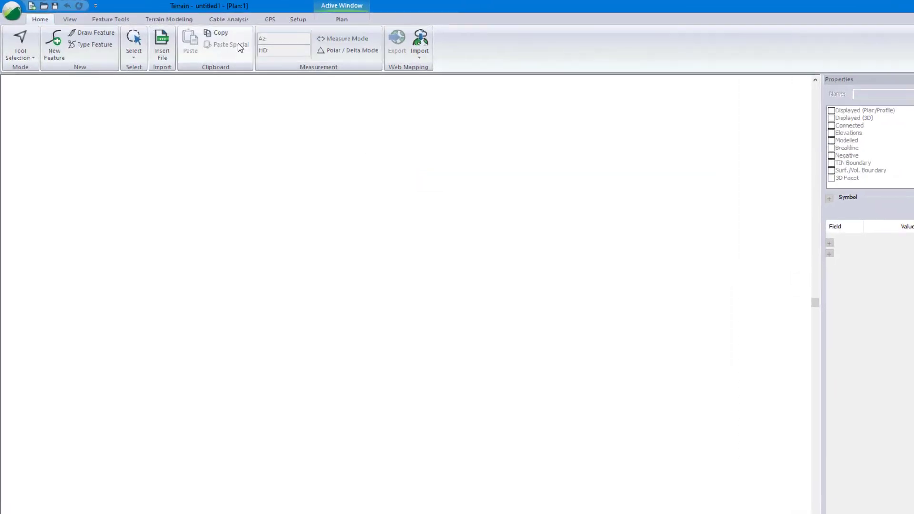
Insert Bridge Approach Example.ATO (1).dwg from D:\Downloads into the new plan.
left_click(241, 68)
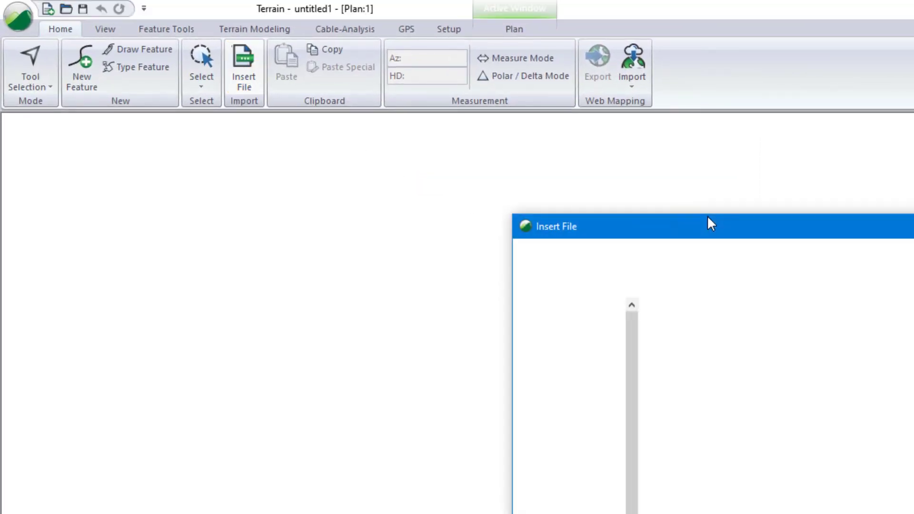
scroll(576, 480, "down", 1)
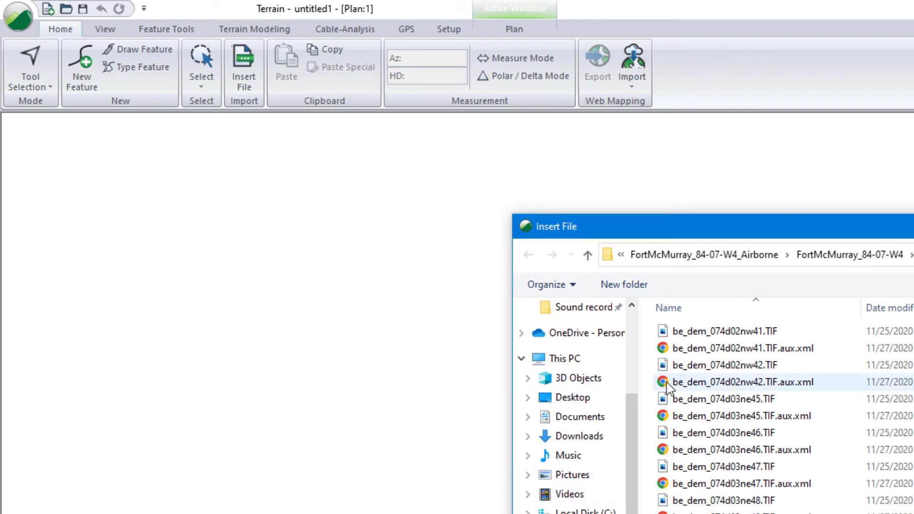
left_click(619, 511)
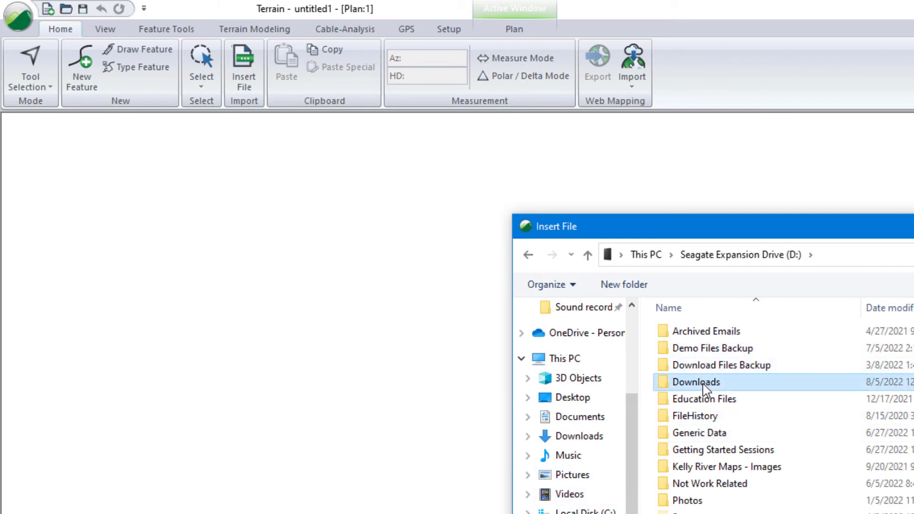
double_click(699, 381)
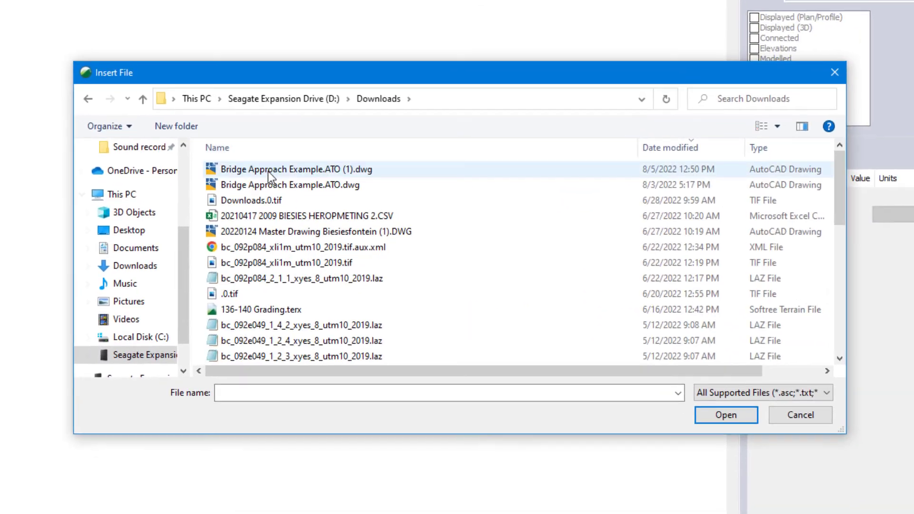
left_click(265, 172)
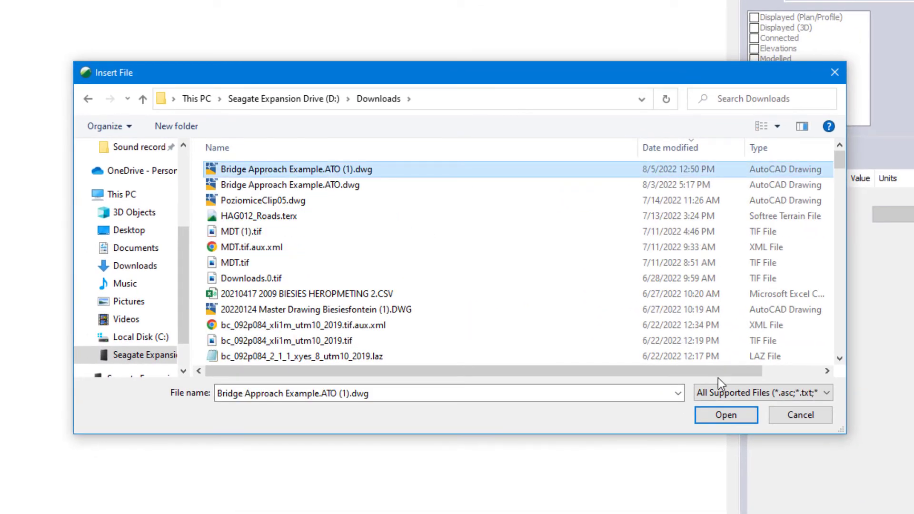
left_click(741, 415)
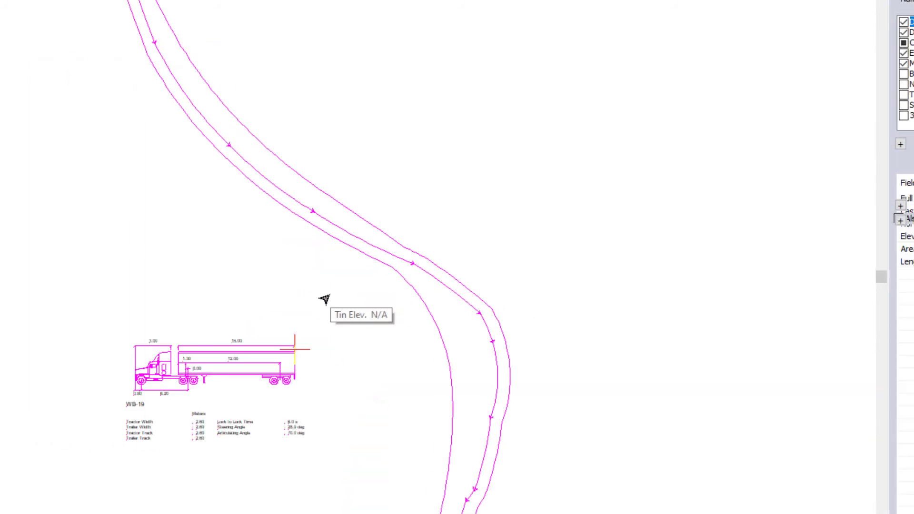
Pan and zoom the plan to look over the imported WB-19 swept path.
middle_click_drag(371, 324, 380, 269)
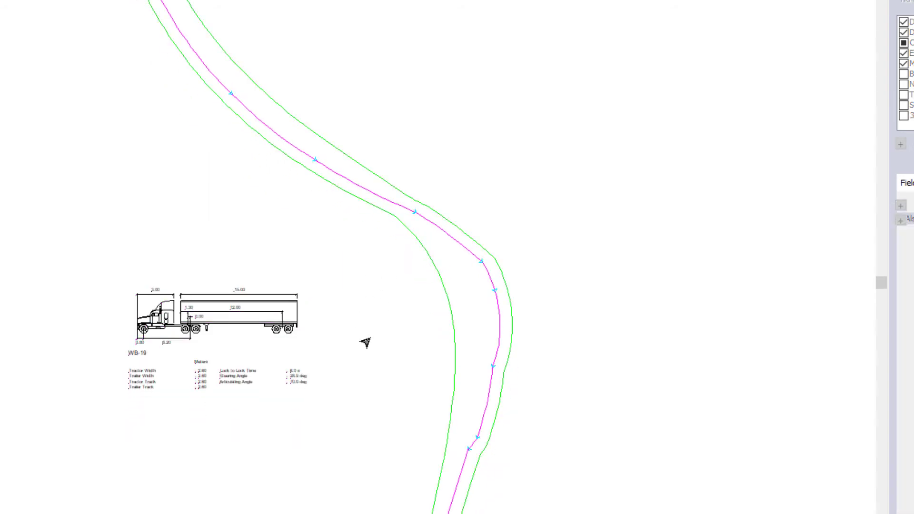
scroll(410, 188, "down", 4)
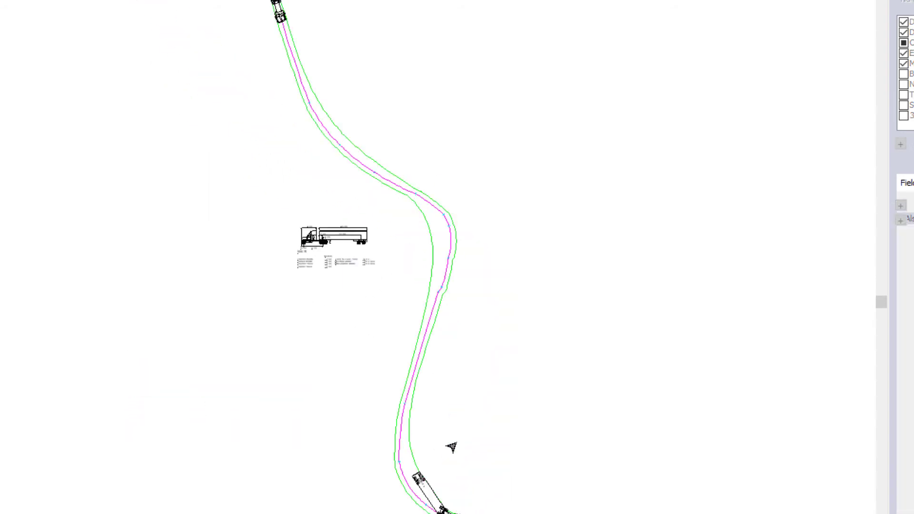
scroll(450, 321, "up", 5)
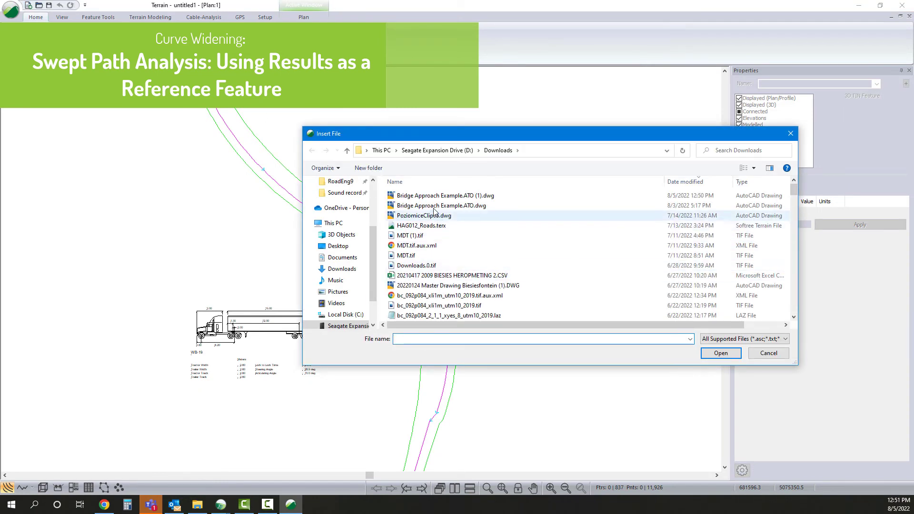
Insert Bridge Approach Example.dwg from Desktop\Curve Widening, accepting the import options and the warning.
scroll(335, 214, "up", 1)
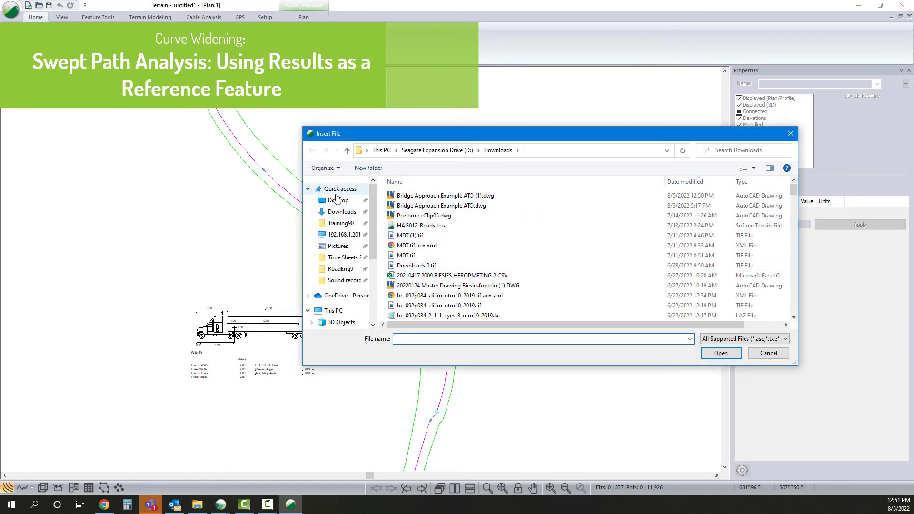
left_click(336, 200)
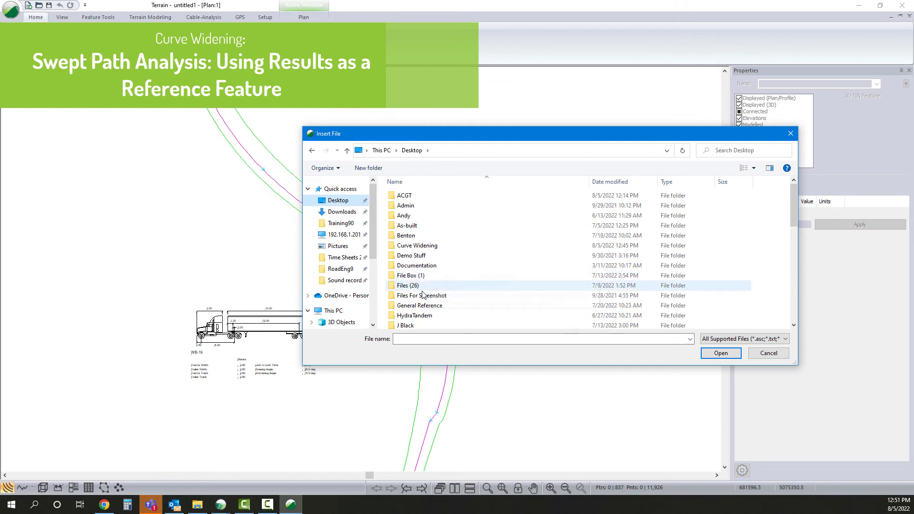
scroll(422, 287, "down", 2)
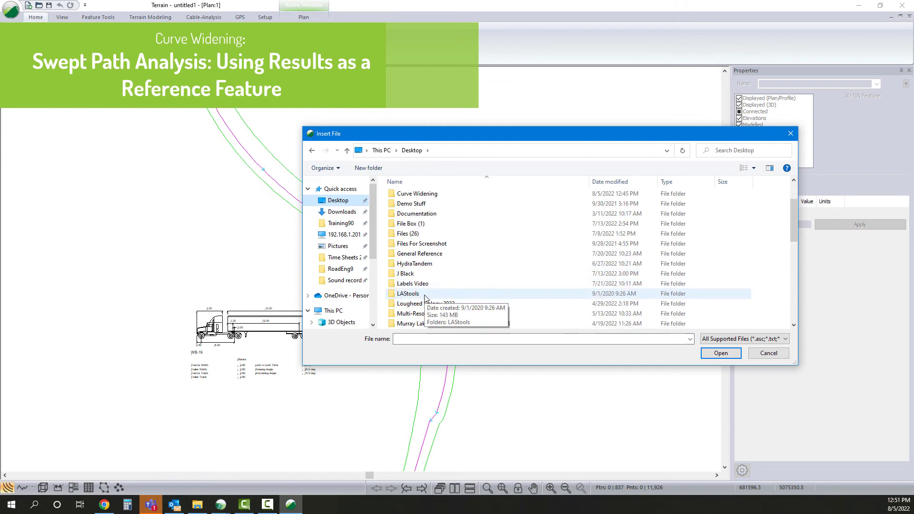
double_click(415, 193)
left_click(419, 216)
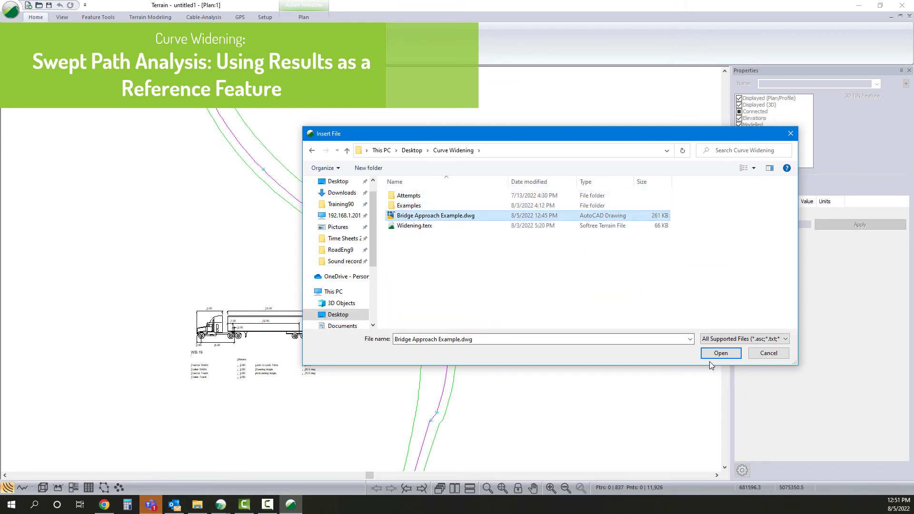
left_click(723, 356)
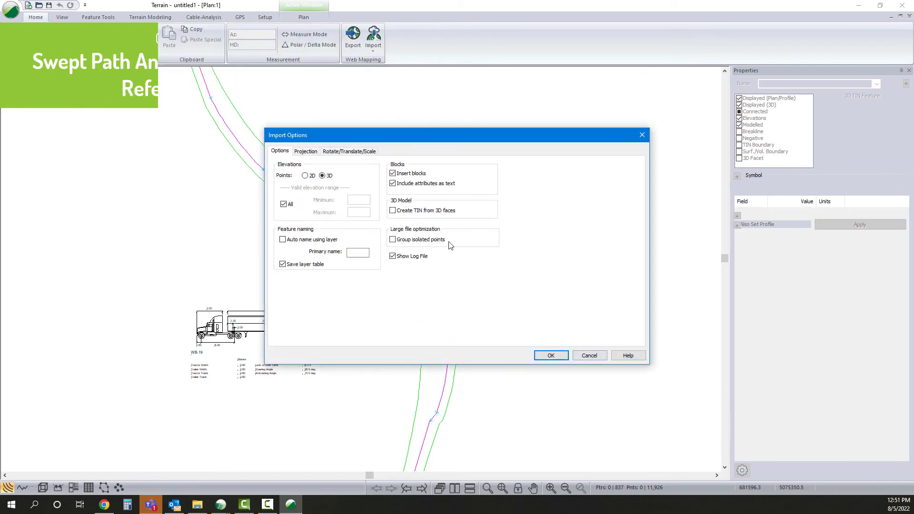
left_click(551, 355)
left_click(492, 280)
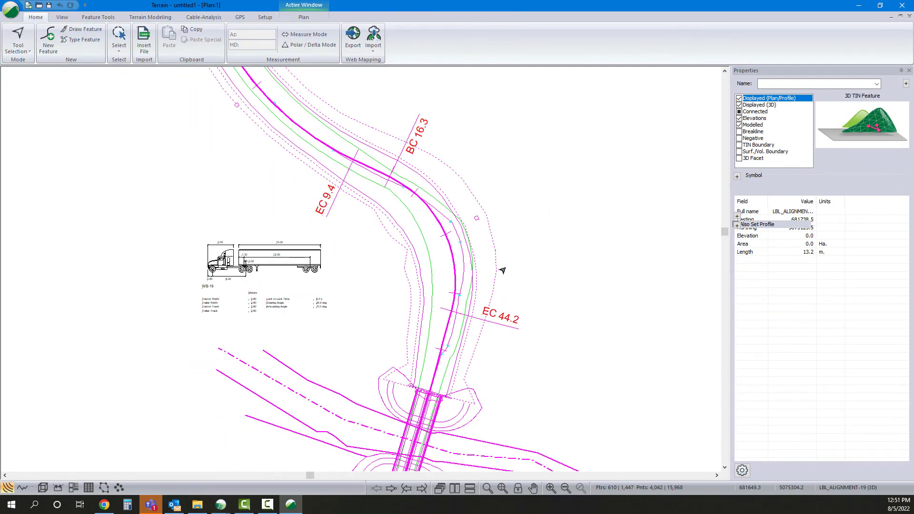
Buffer swept-path edge ATO-348 into a new circular line offset 0.5 to the left.
key("Escape")
scroll(474, 254, "up", 3)
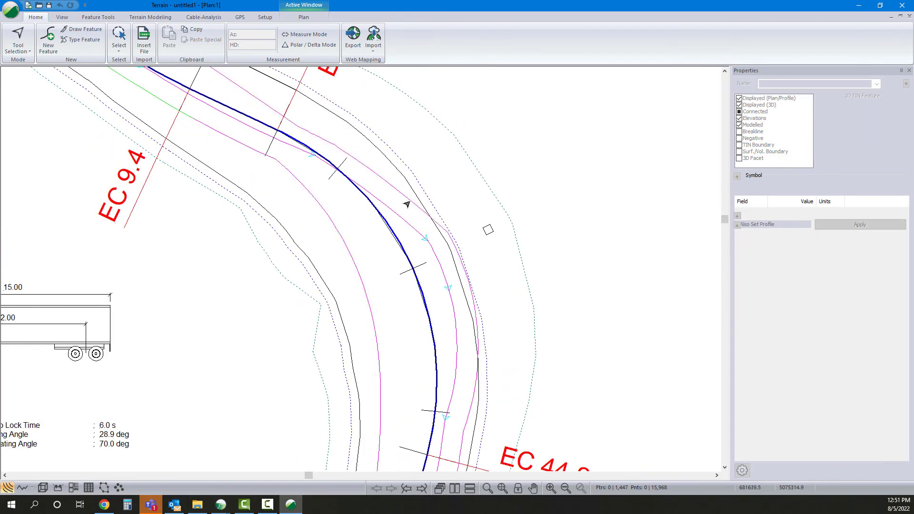
left_click(408, 203)
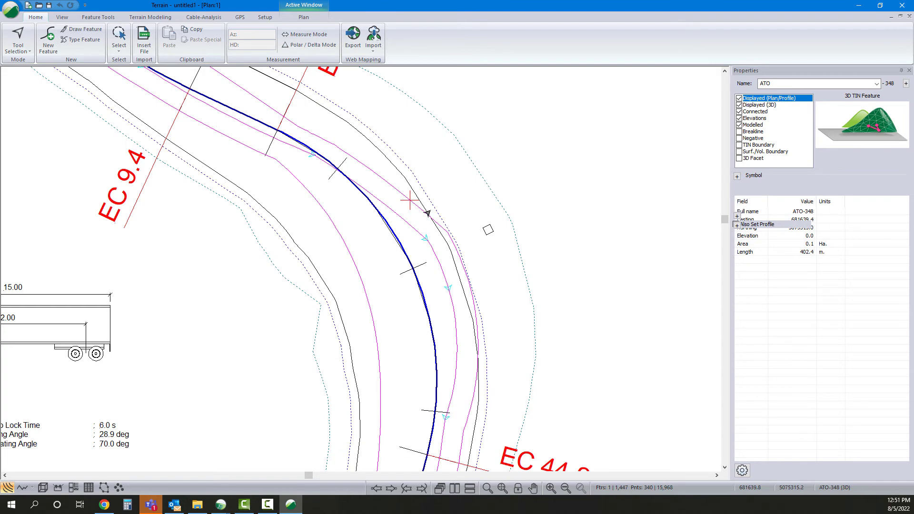
right_click(434, 204)
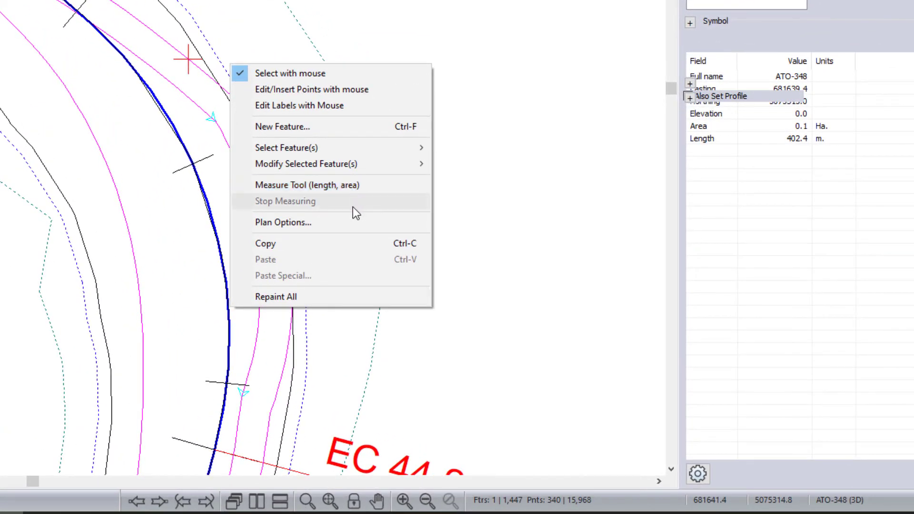
mouse_move(360, 158)
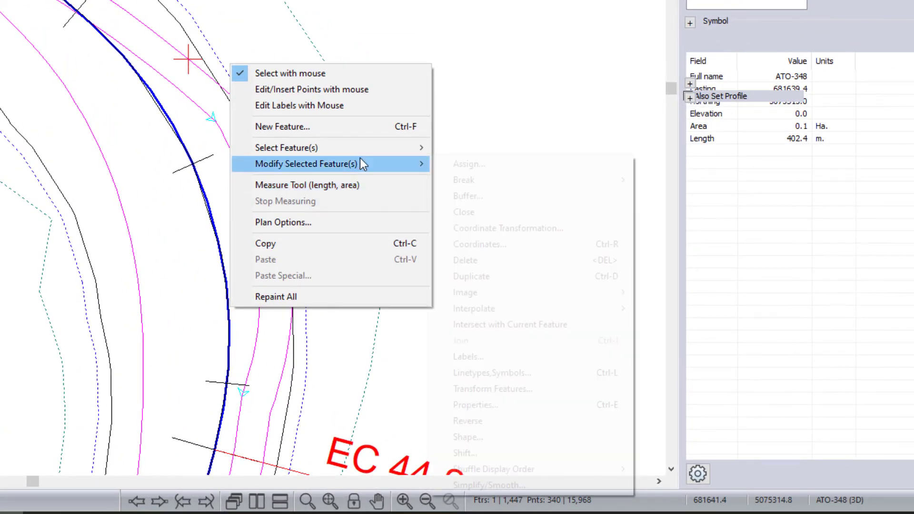
left_click(506, 196)
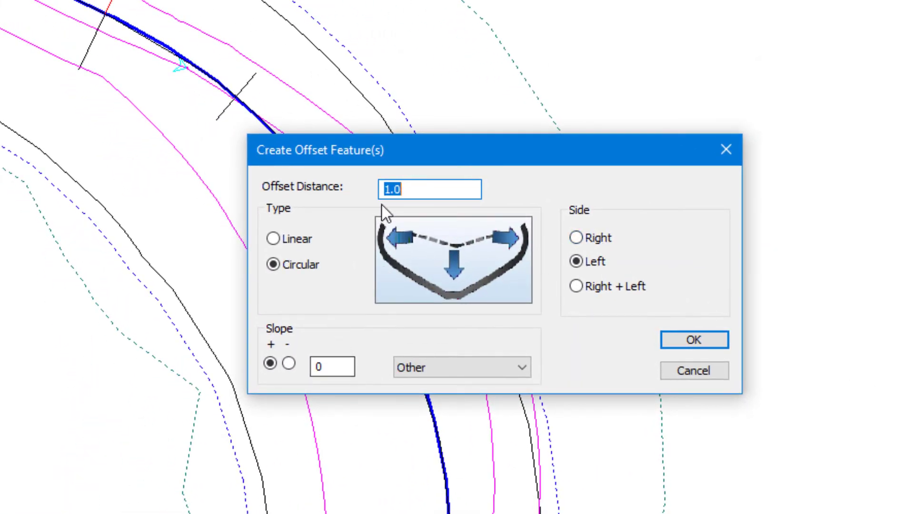
type(".5")
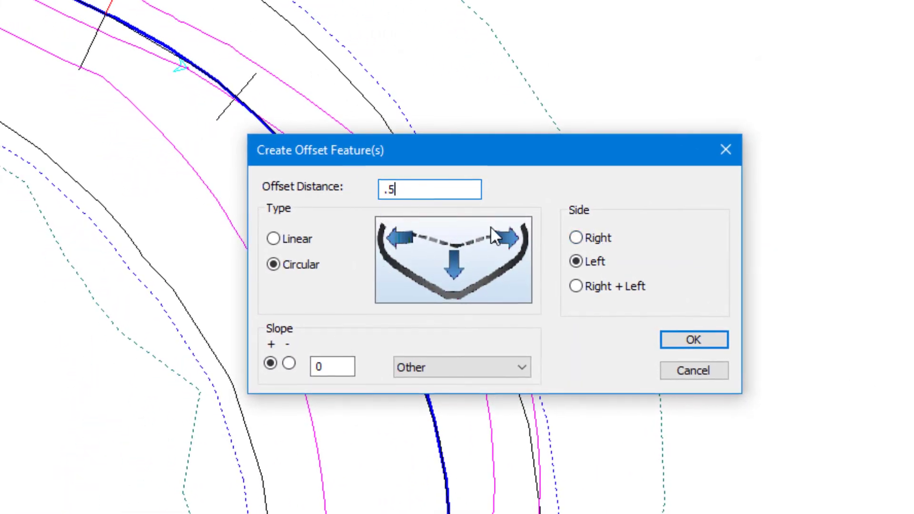
left_click(612, 307)
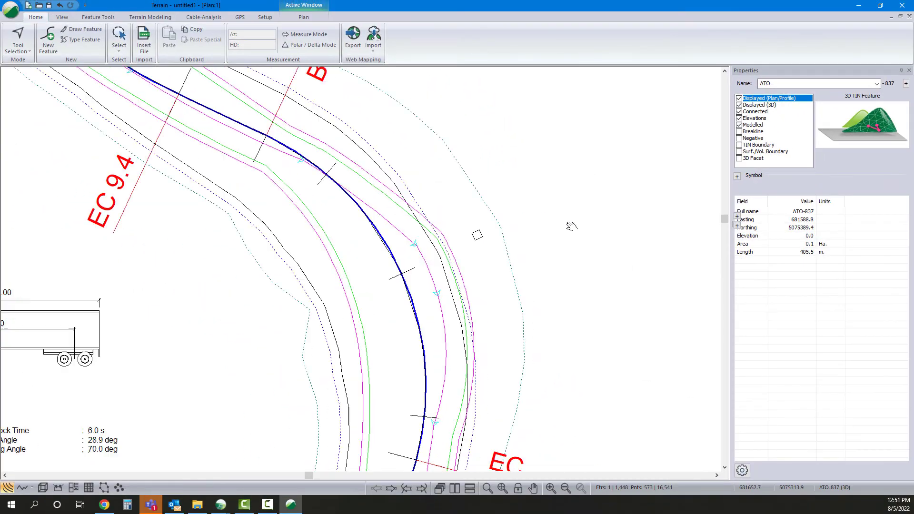
Select road edge line CODE_ST1-0 and break all features crossing it at their intersections.
left_click(393, 196)
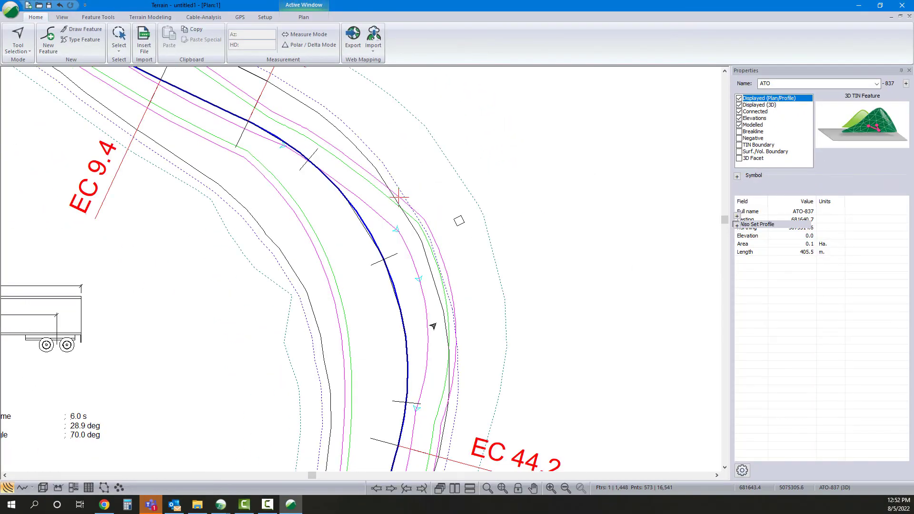
left_click(371, 174)
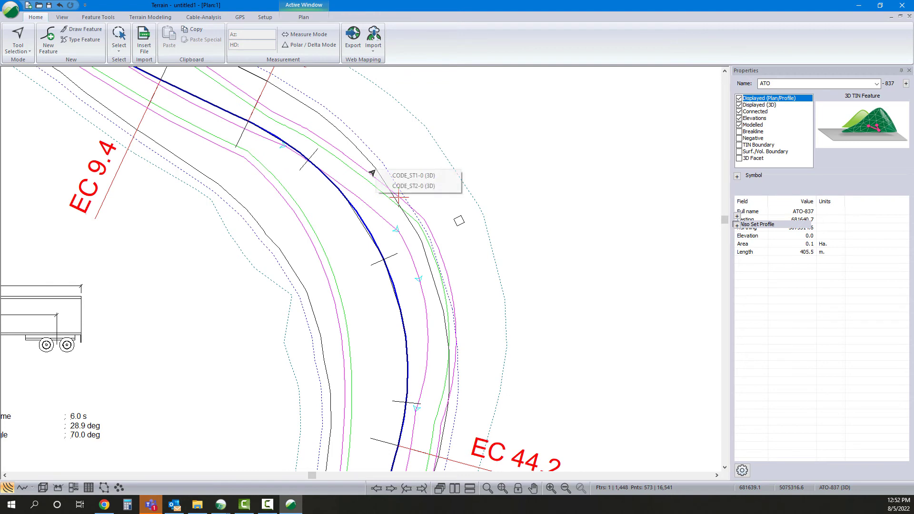
left_click(384, 176)
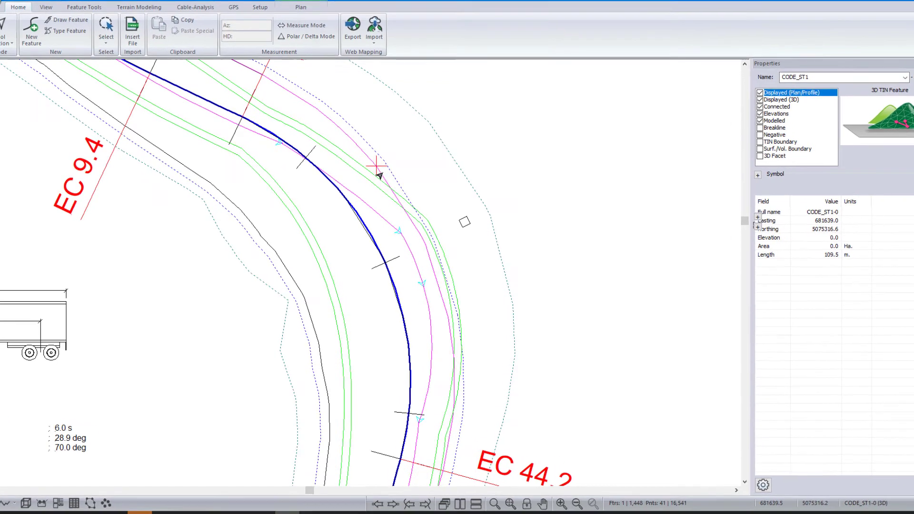
right_click(381, 171)
mouse_move(518, 257)
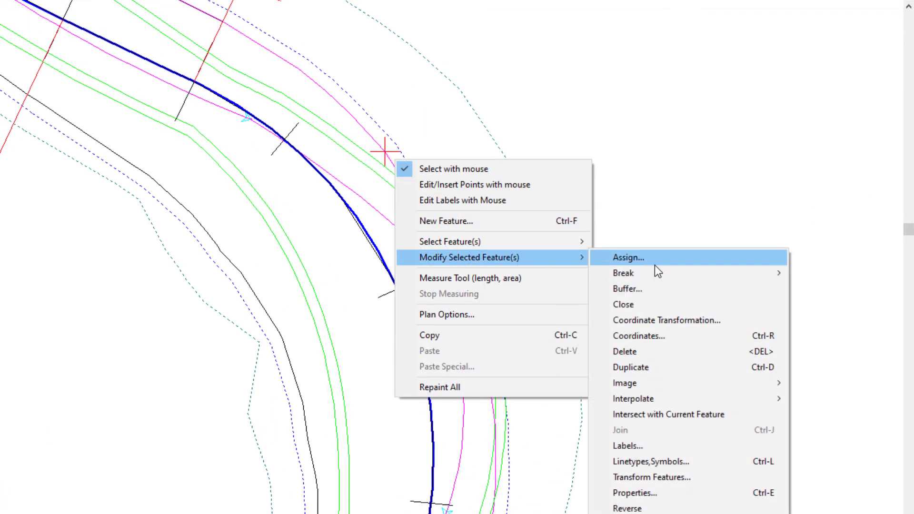
mouse_move(685, 273)
left_click(817, 289)
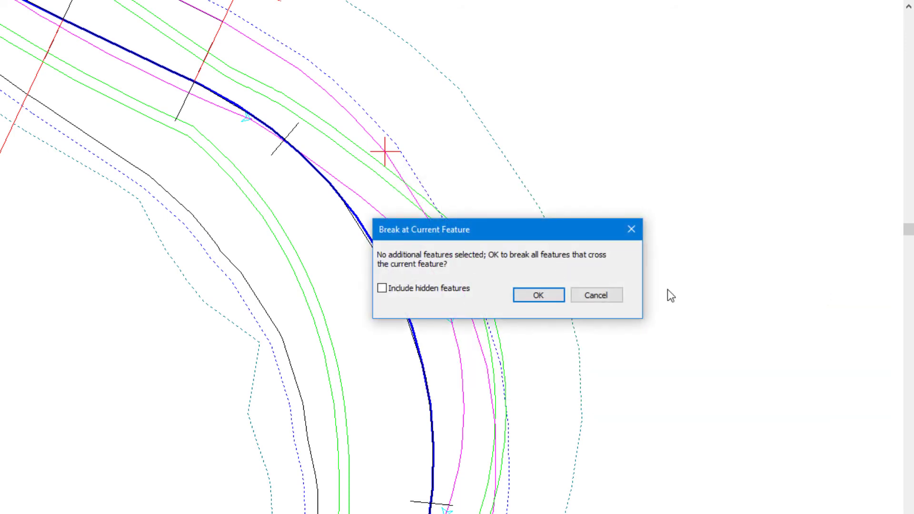
left_click(552, 296)
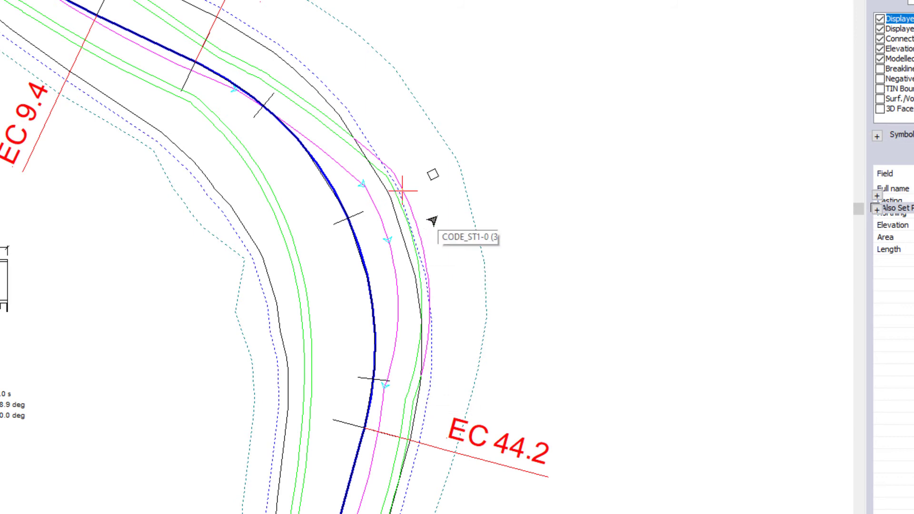
right_click(433, 220)
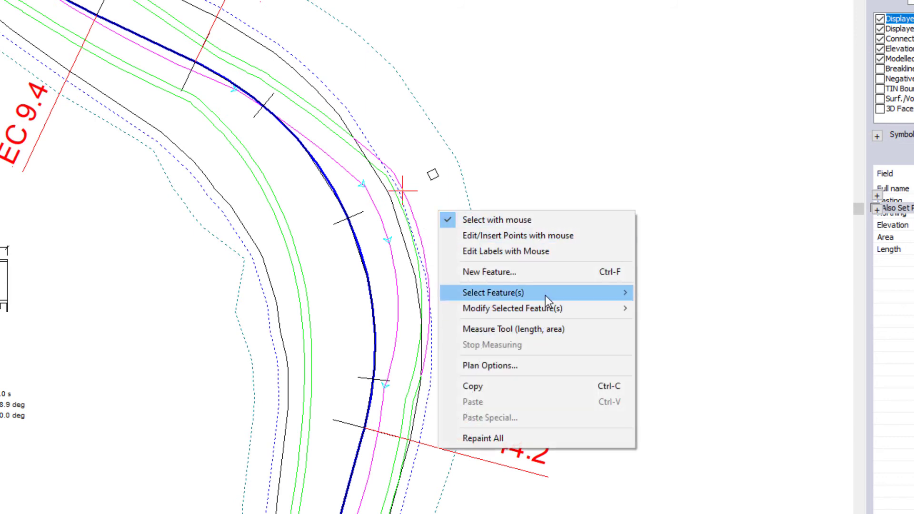
Invert the selection to everything except the green curve and delete it.
mouse_move(545, 295)
left_click(699, 387)
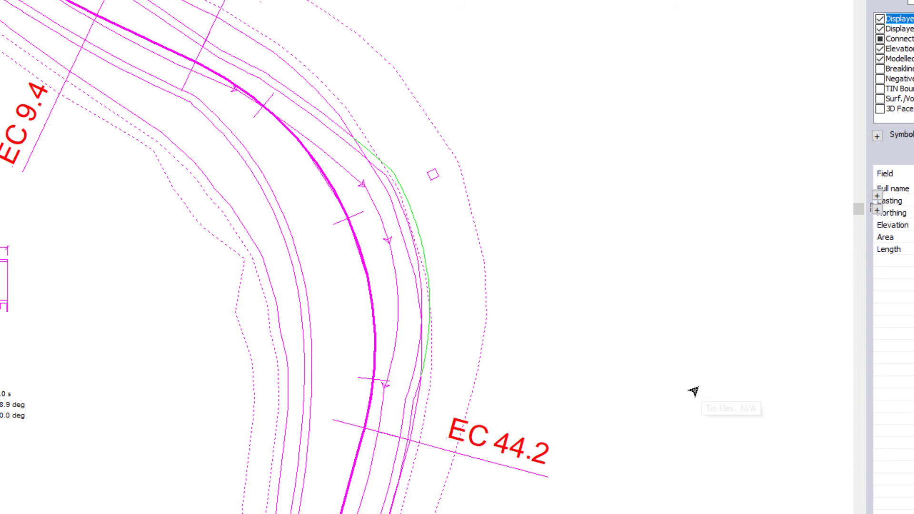
key("Delete")
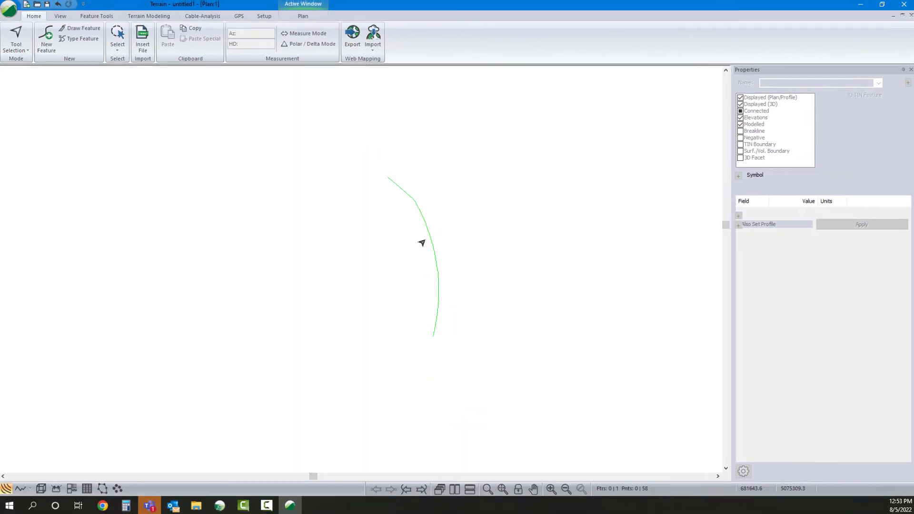
Save the terrain over Widening.terx, confirming the overwrite.
left_click(9, 8)
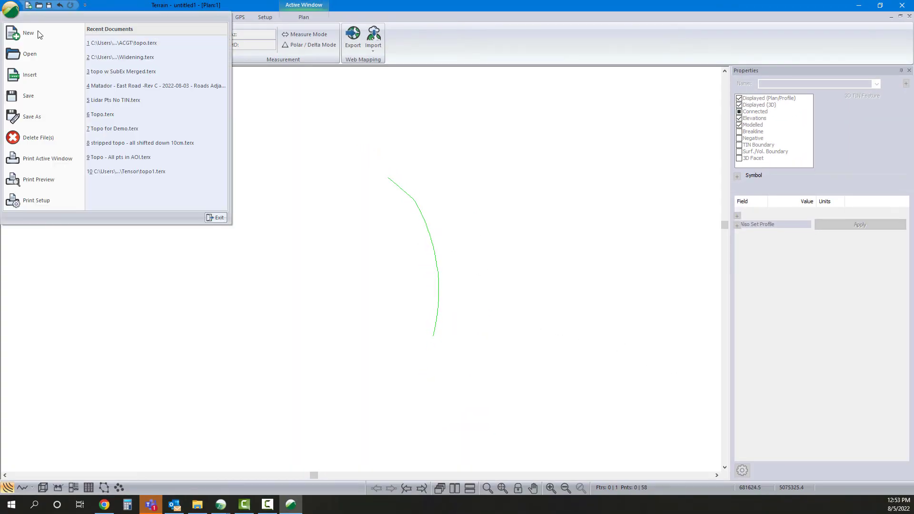
left_click(58, 115)
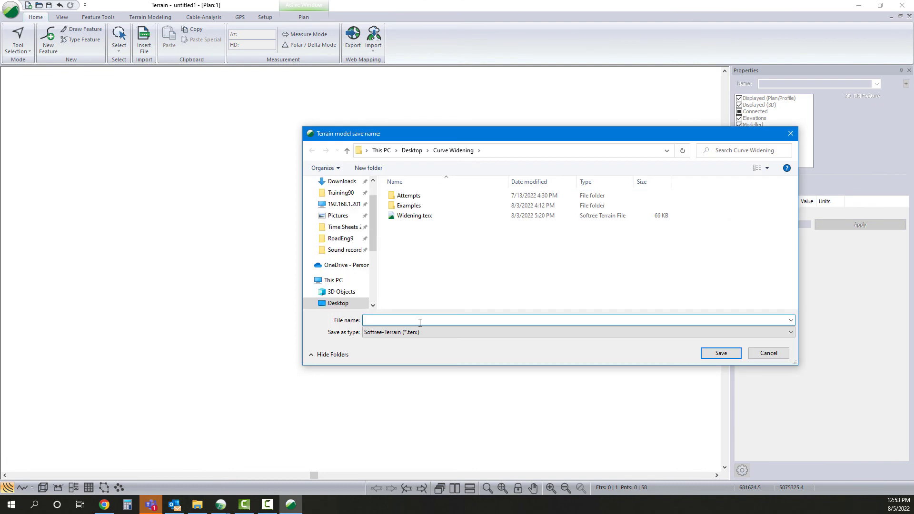
left_click(414, 216)
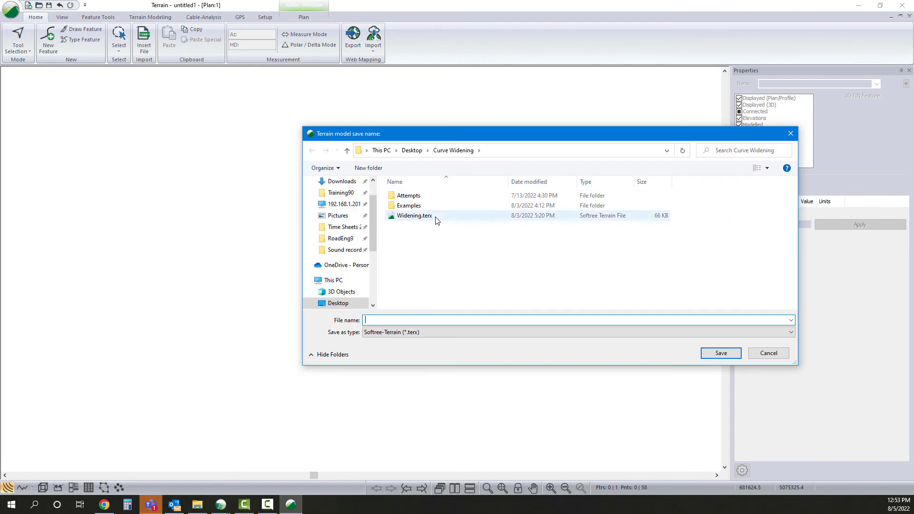
left_click(724, 353)
left_click(477, 254)
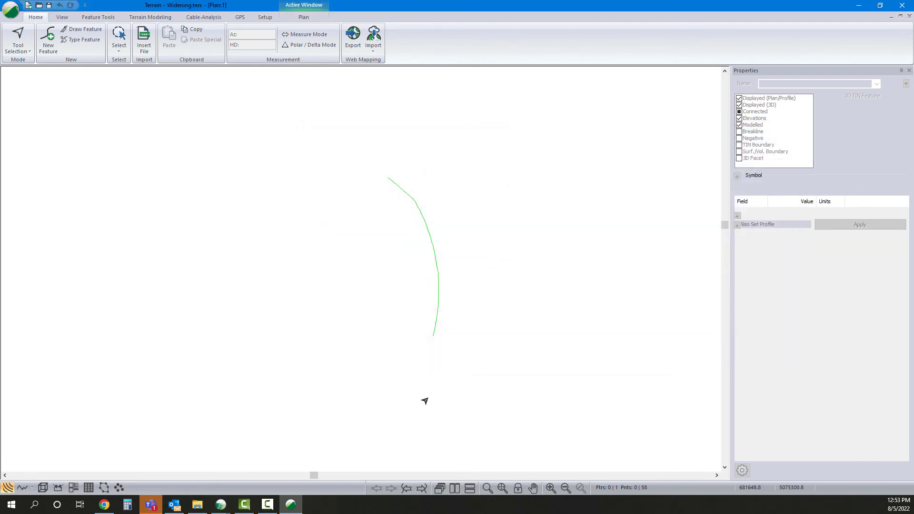
Switch to the Bridge Approach Example design in Location and show its project tree.
left_click(220, 505)
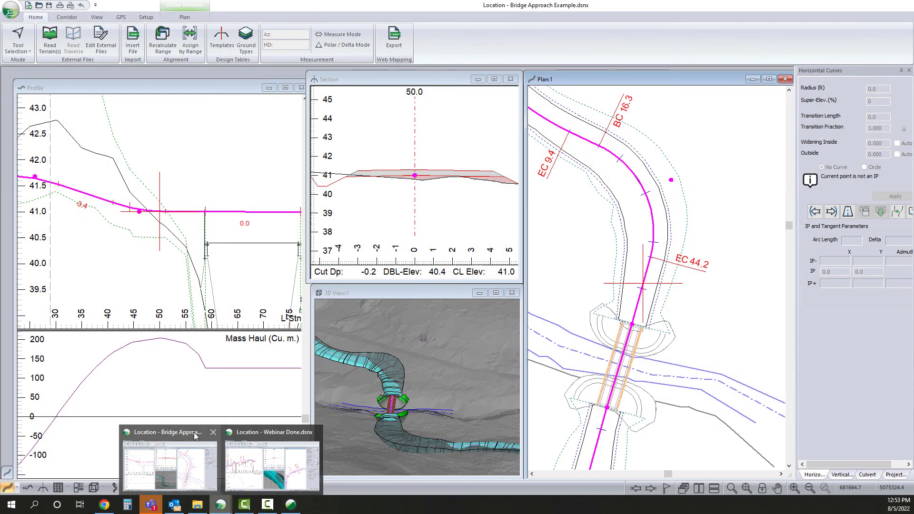
left_click(169, 459)
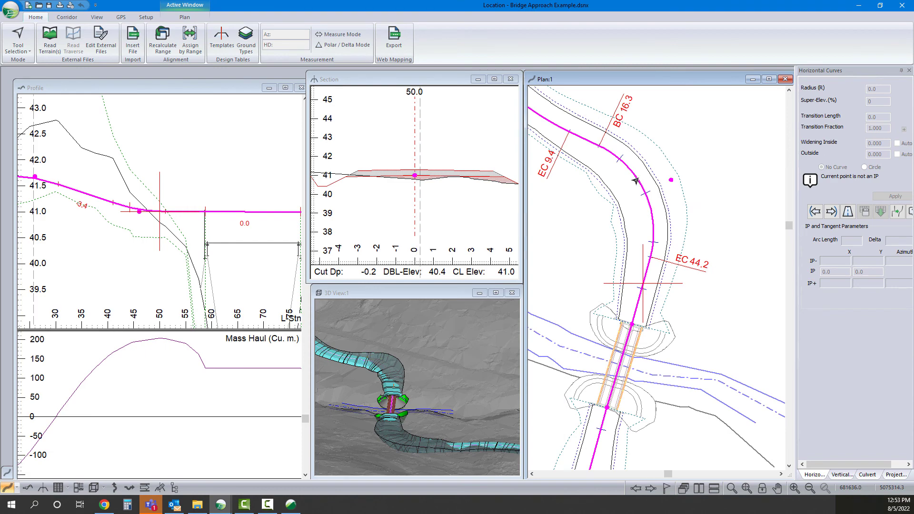
left_click(895, 475)
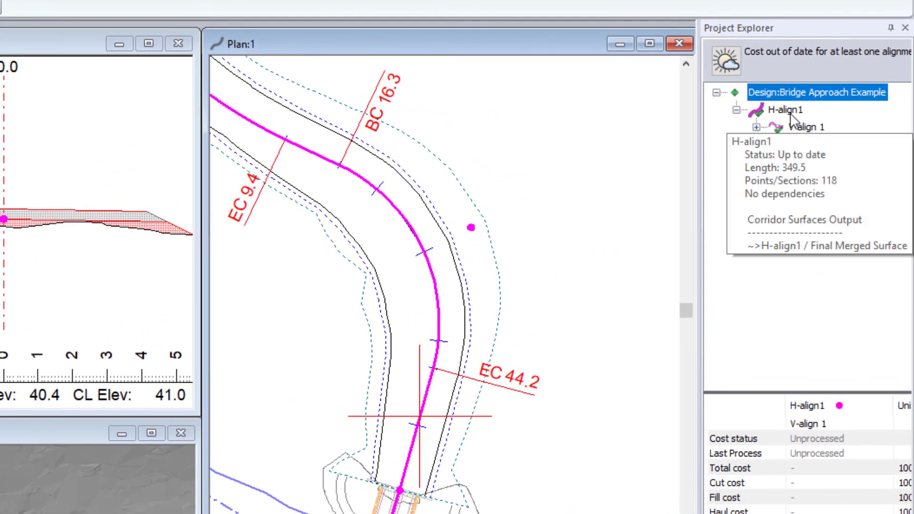
Add Widening.terx from Curve Widening as a reference terrain file for alignment H-align1.
right_click(843, 115)
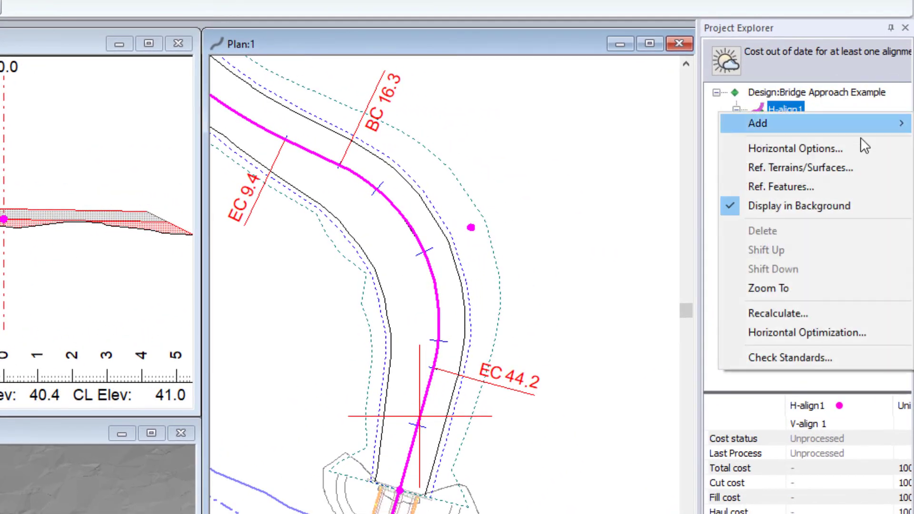
left_click(842, 165)
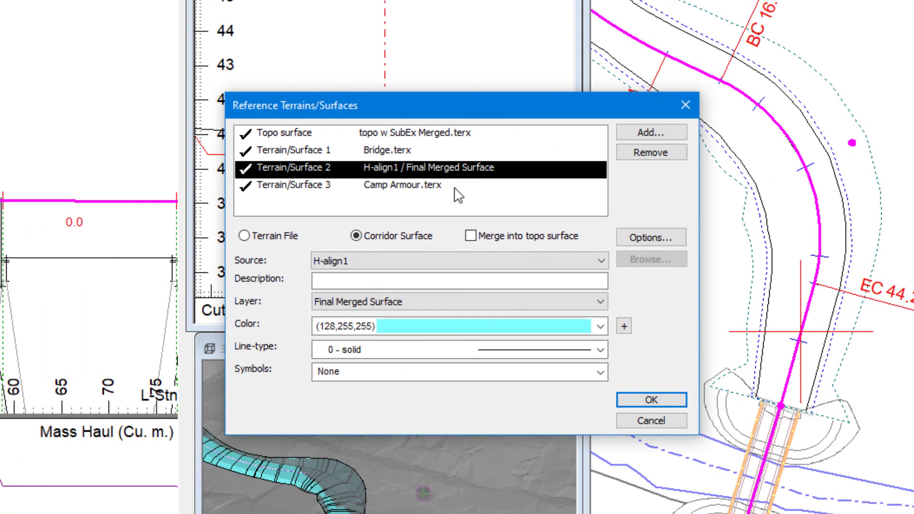
left_click(648, 132)
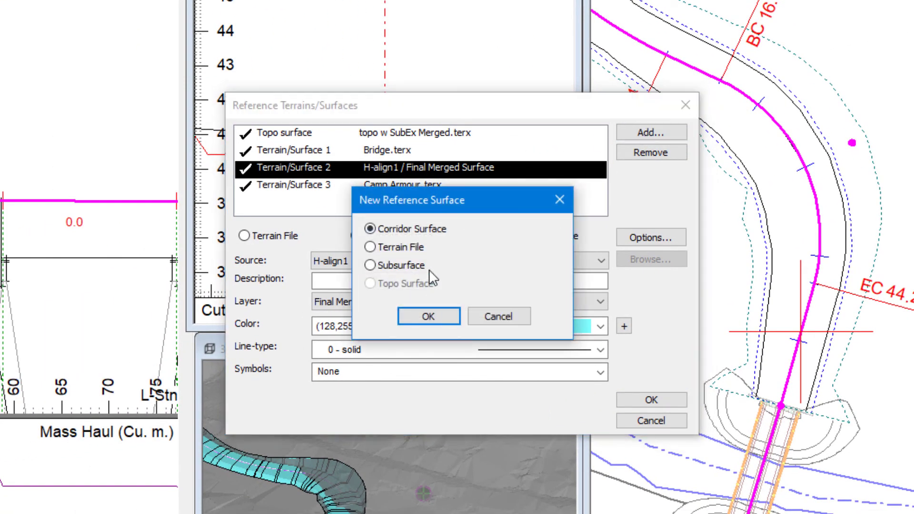
left_click(428, 316)
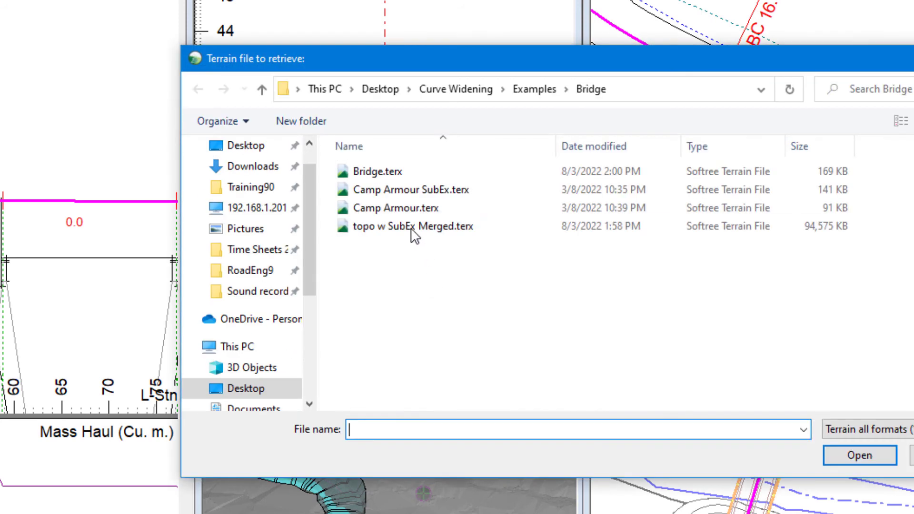
left_click(475, 87)
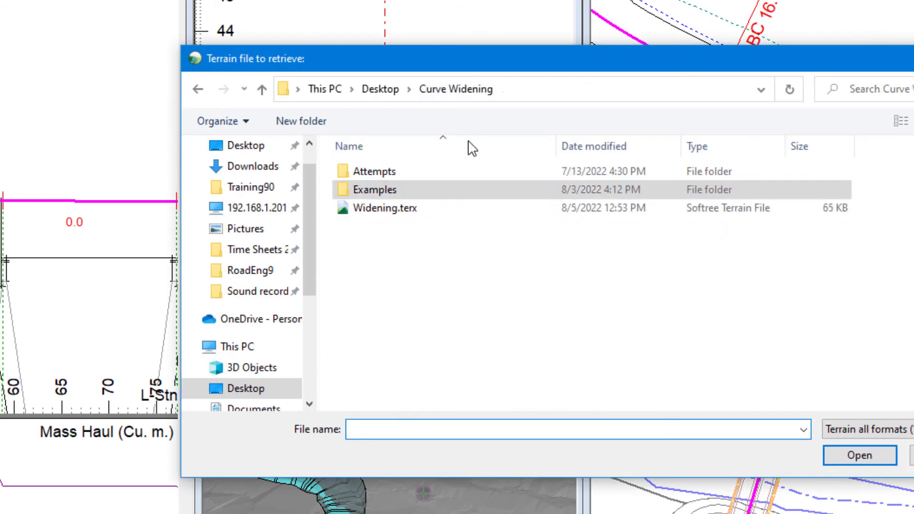
left_click(426, 209)
left_click(879, 460)
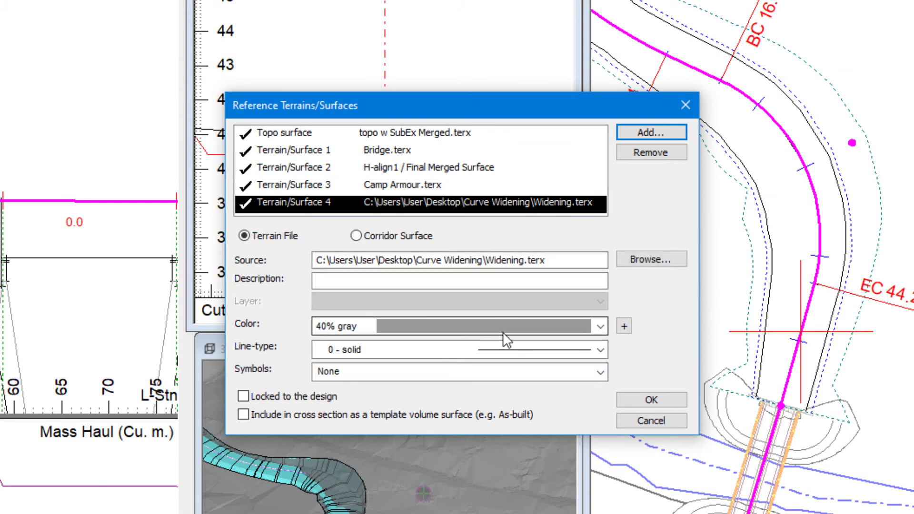
left_click(671, 399)
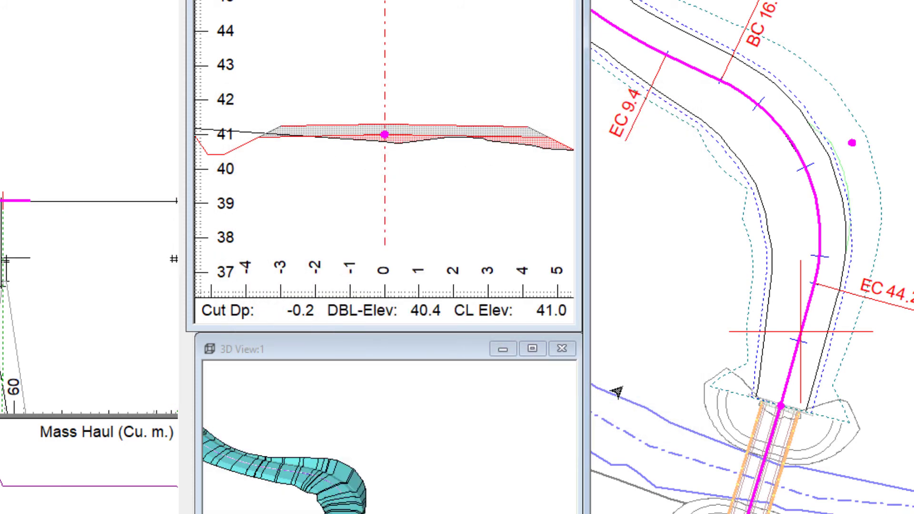
scroll(842, 143, "up", 2)
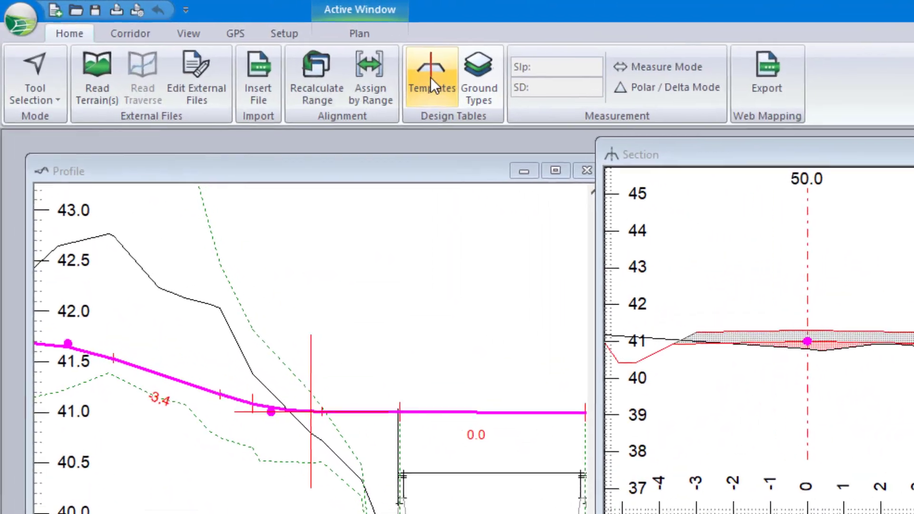
Open the Resource I-left component of the DF - Resource Low Volume template for editing.
left_click(219, 38)
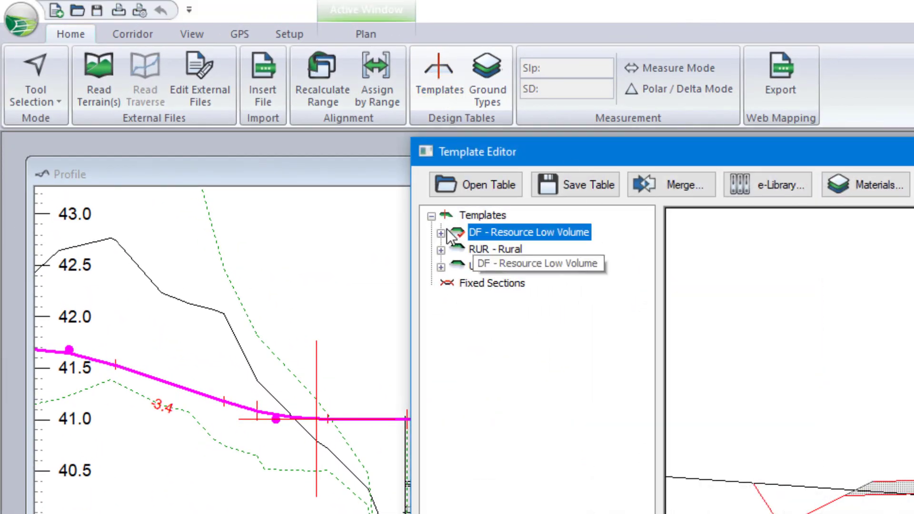
left_click(441, 233)
double_click(511, 248)
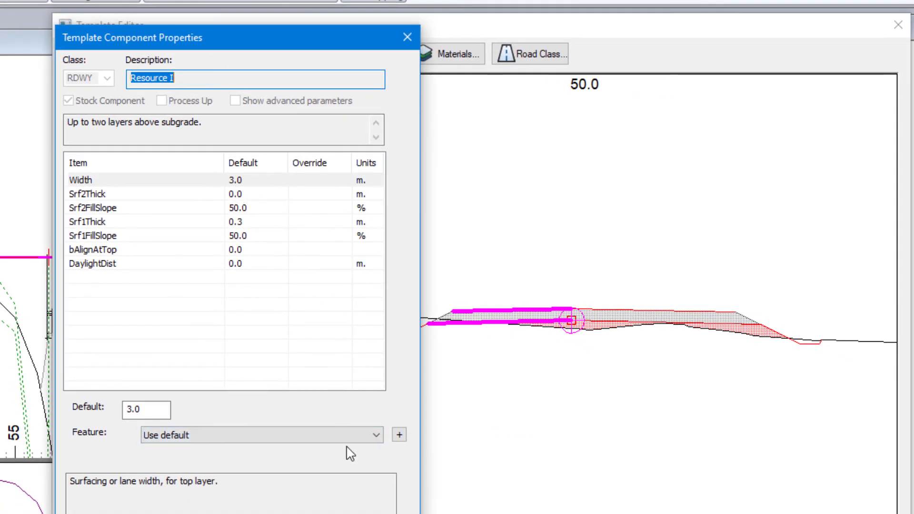
Add ATO-841 from the Widening terrain as a new reference feature.
left_click(404, 434)
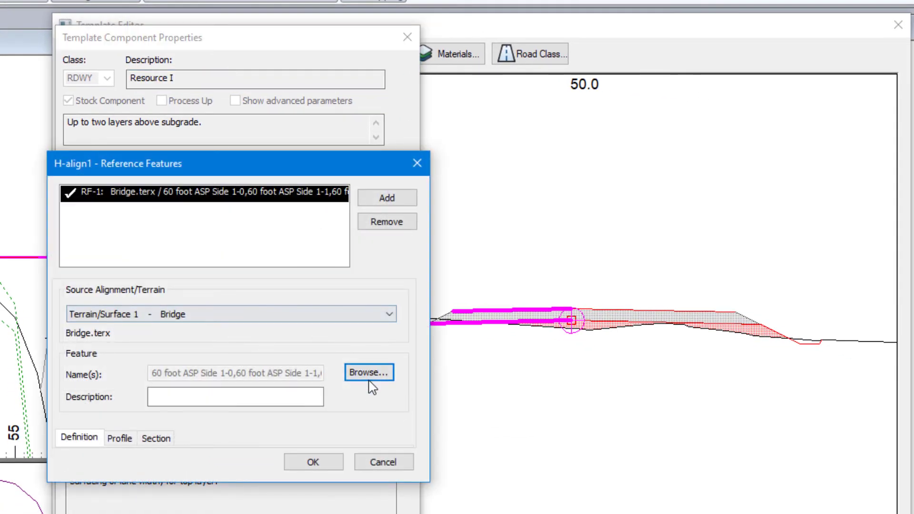
left_click(384, 200)
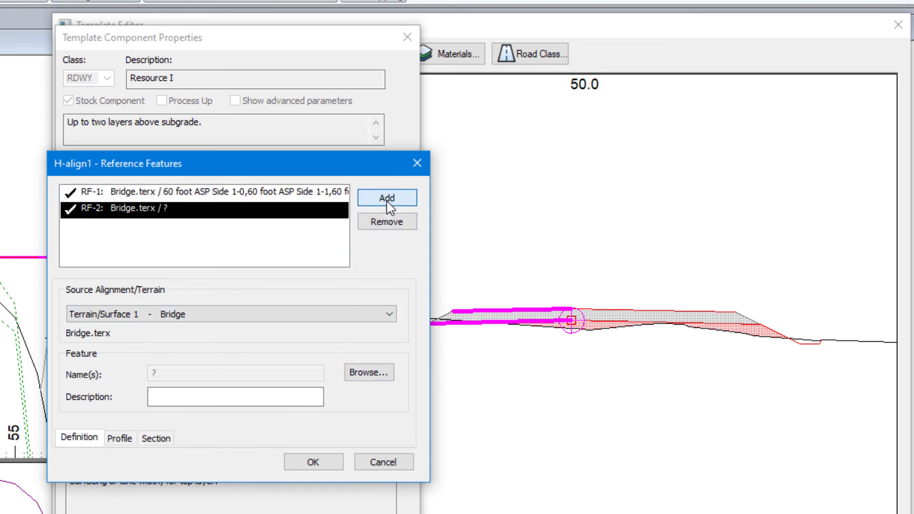
left_click(173, 315)
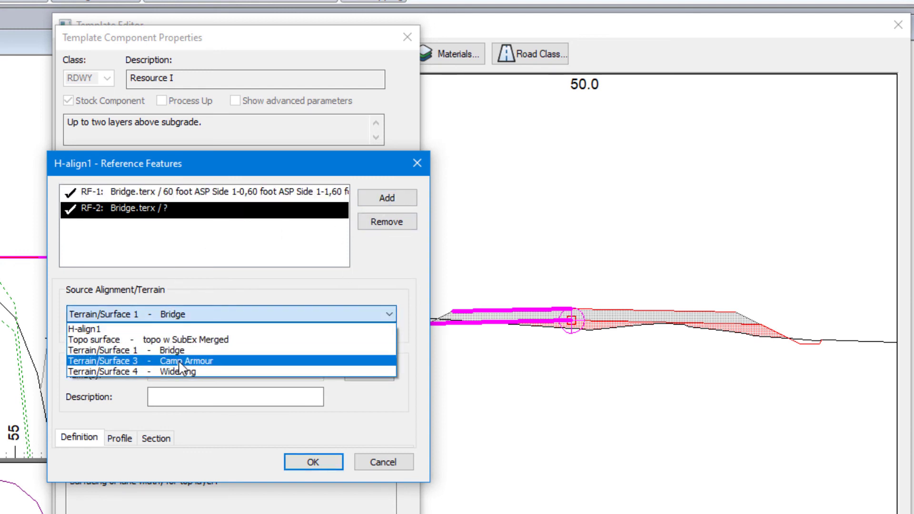
left_click(178, 370)
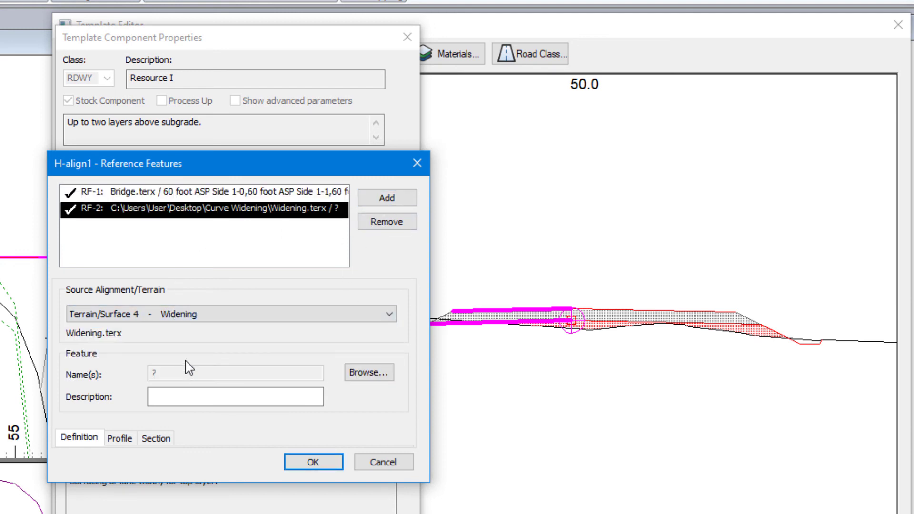
left_click(369, 373)
left_click(156, 191)
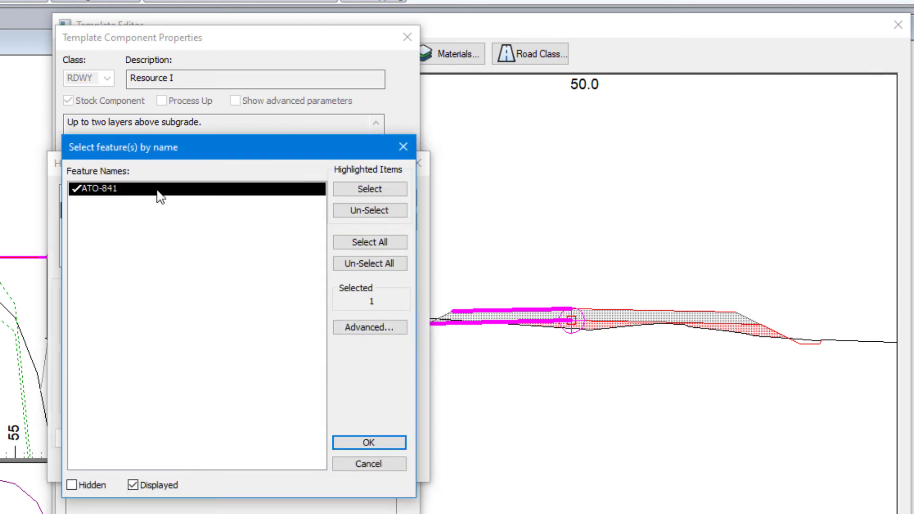
left_click(392, 441)
left_click(313, 462)
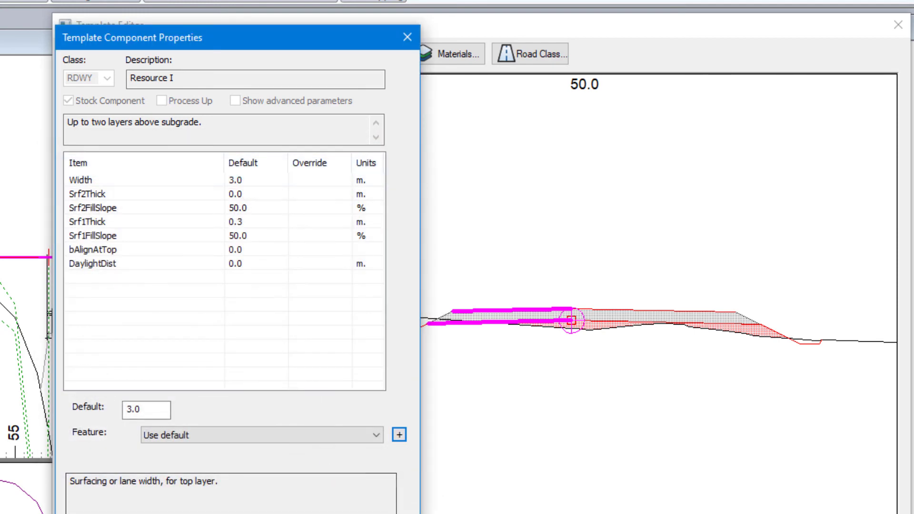
Make Resource I-left's lane width follow the Widening reference feature and accept the template edits.
left_click(251, 417)
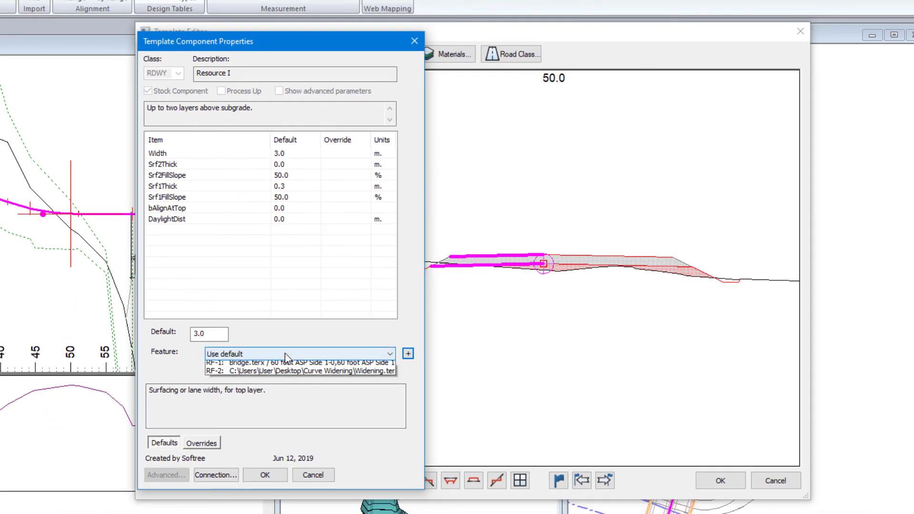
left_click(251, 451)
left_click(264, 474)
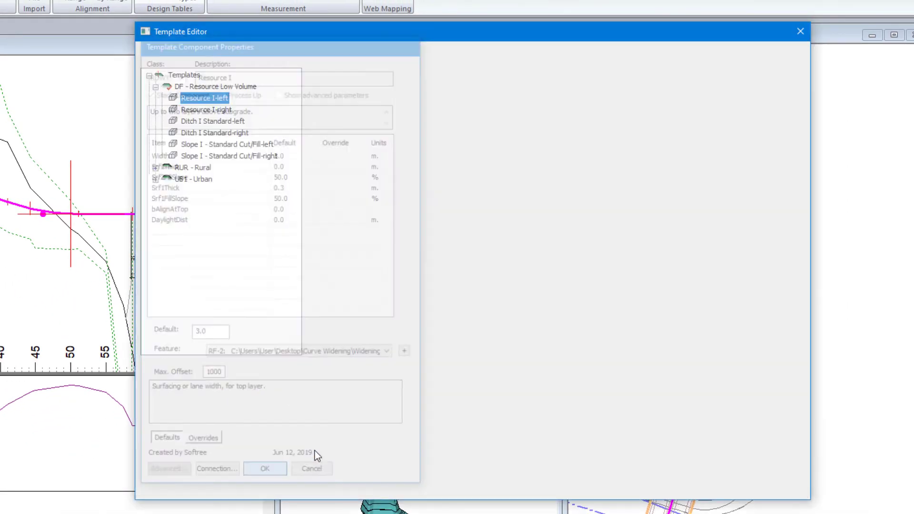
left_click(707, 481)
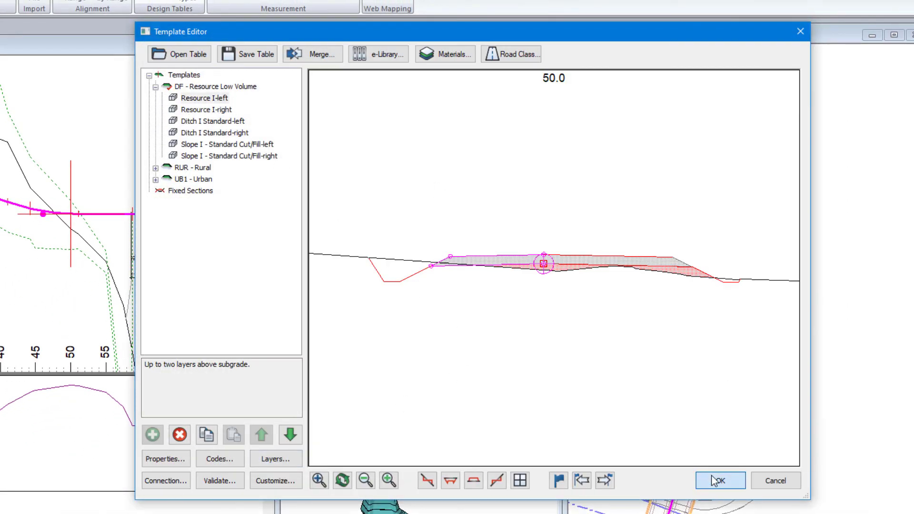
Recalculate the H-align1 range and pan the plan to review the bridge approach.
left_click(507, 310)
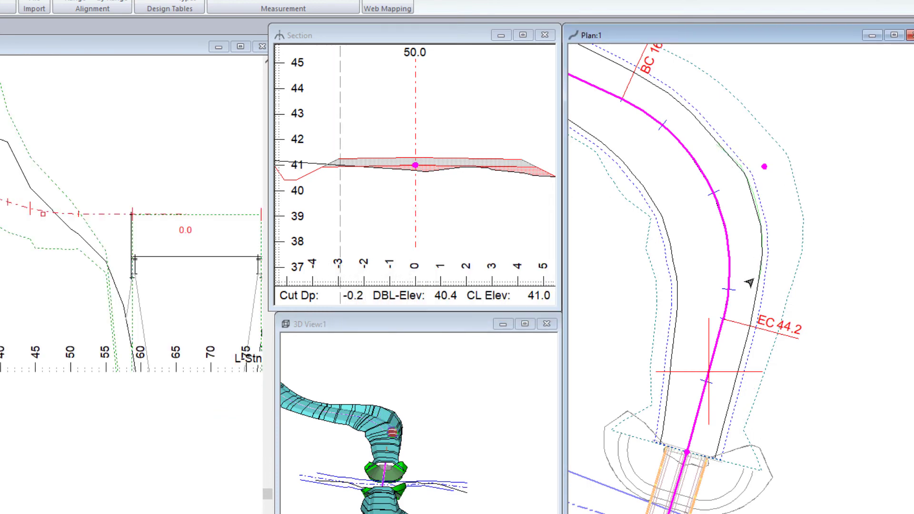
scroll(744, 271, "down", 2)
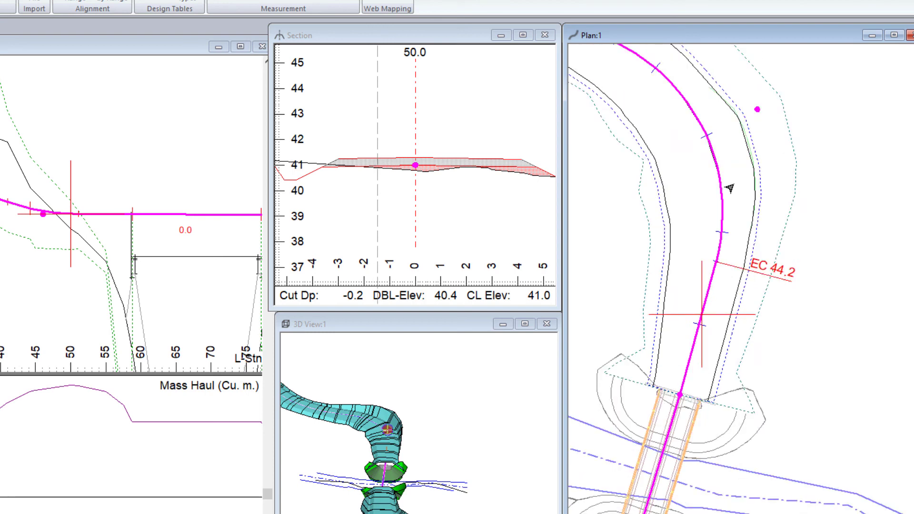
mouse_move(738, 241)
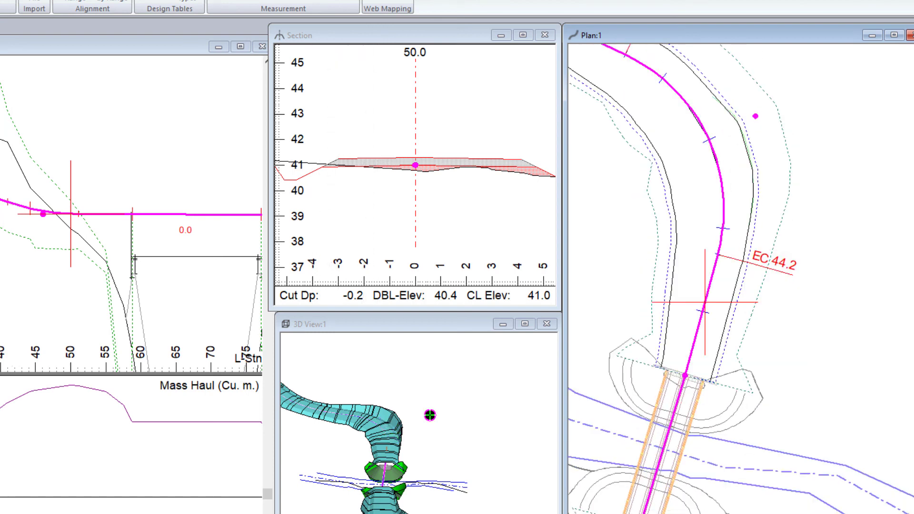
scroll(778, 162, "down", 2)
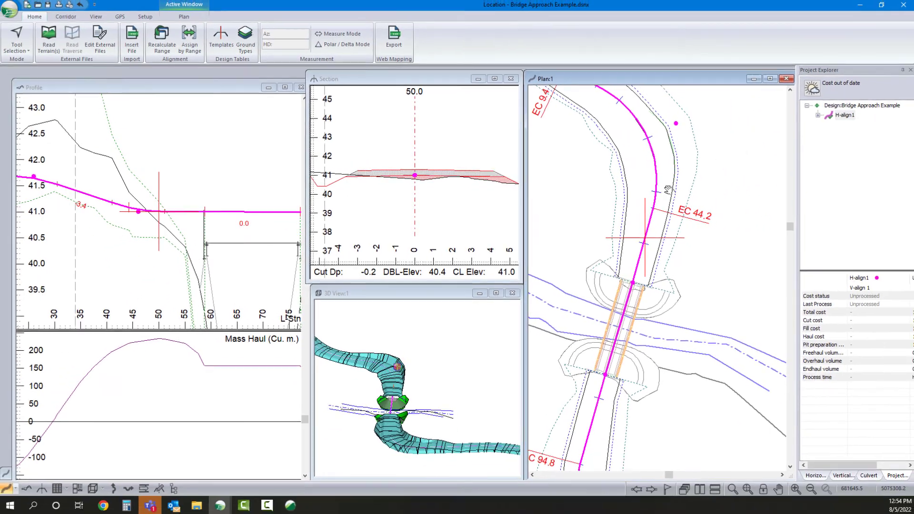
middle_click_drag(733, 111, 726, 171)
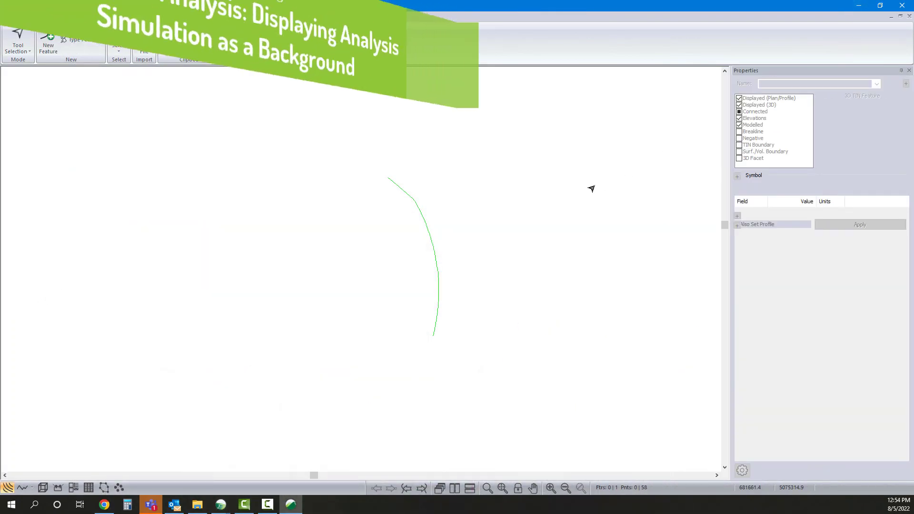
Launch RoadEng Terrain and import the WB-19 swept path drawing with default import options.
left_click(861, 6)
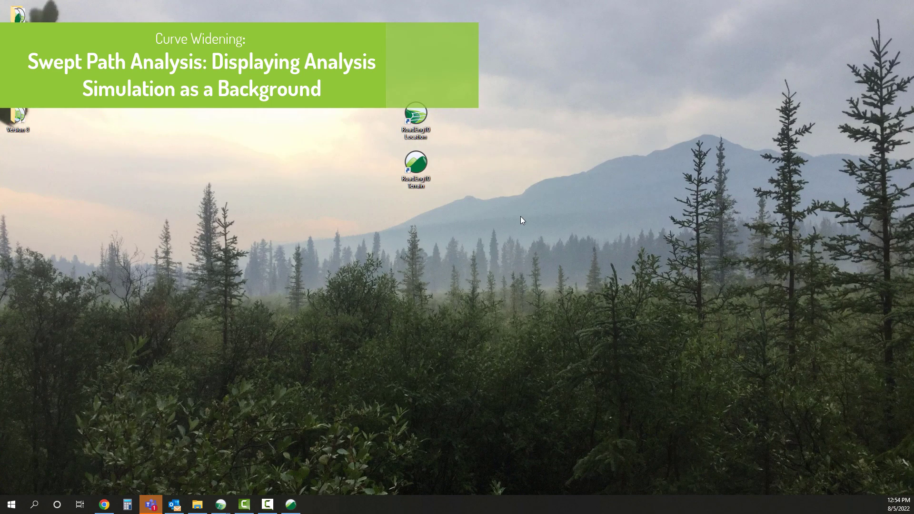
double_click(415, 163)
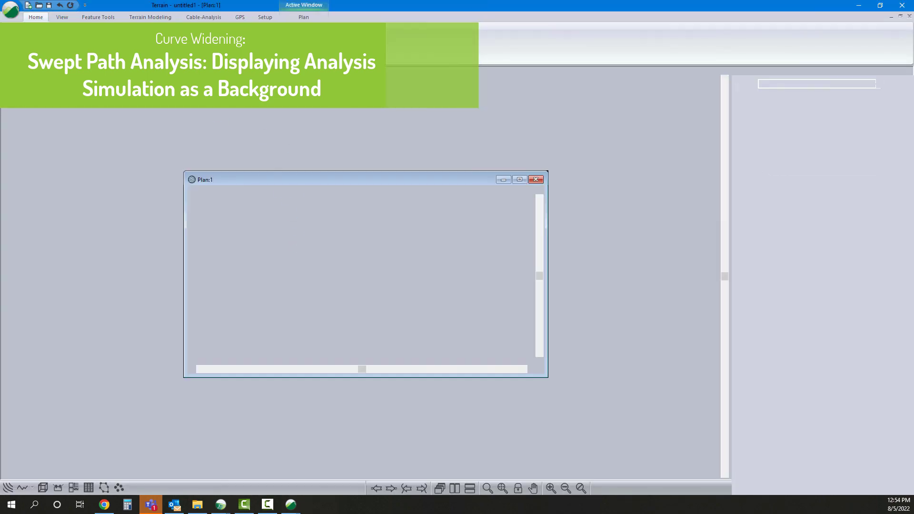
key("ctrl+i")
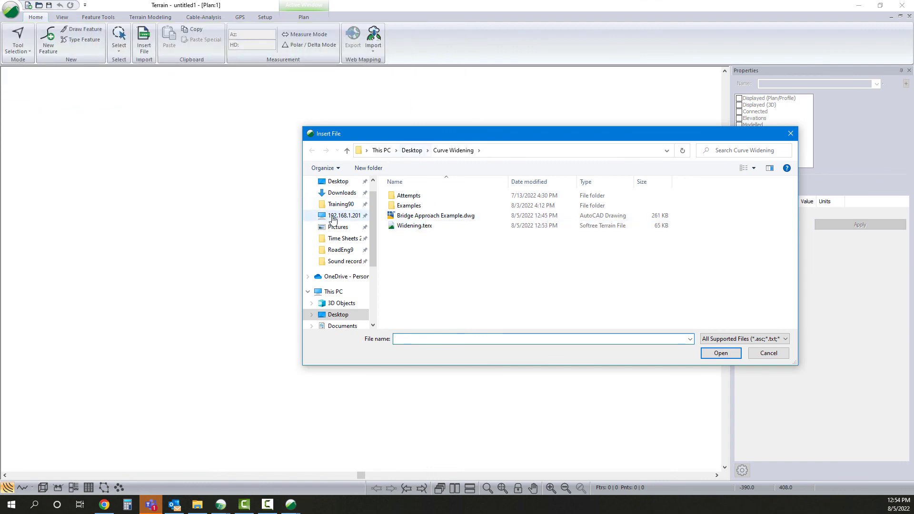
scroll(338, 238, "down", 3)
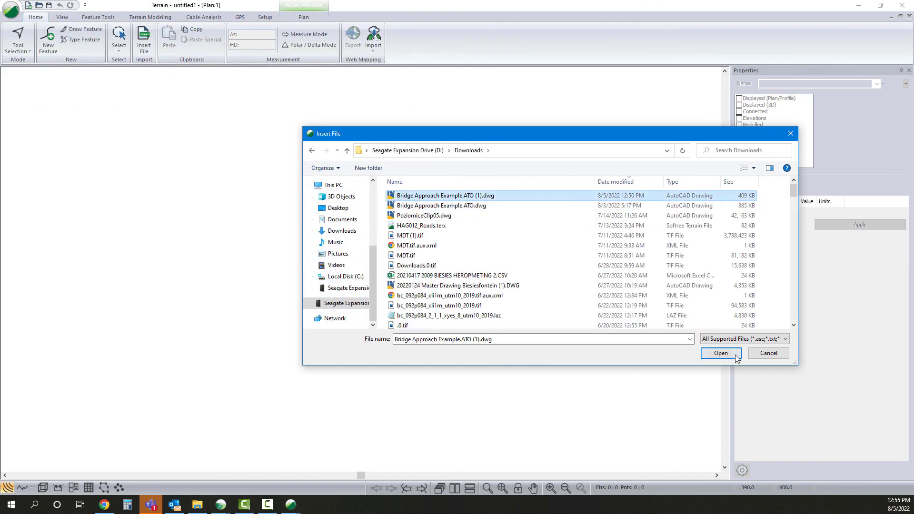
double_click(377, 206)
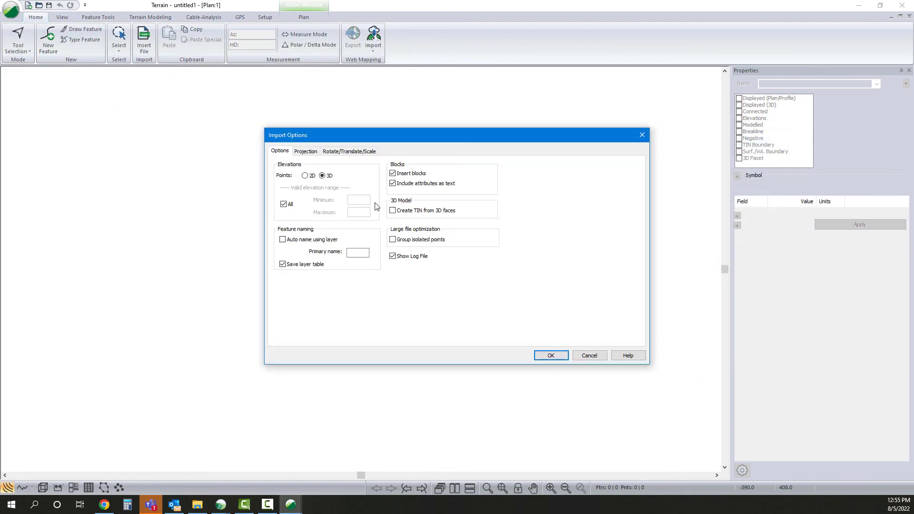
left_click(556, 357)
left_click(498, 282)
scroll(333, 266, "up", 5)
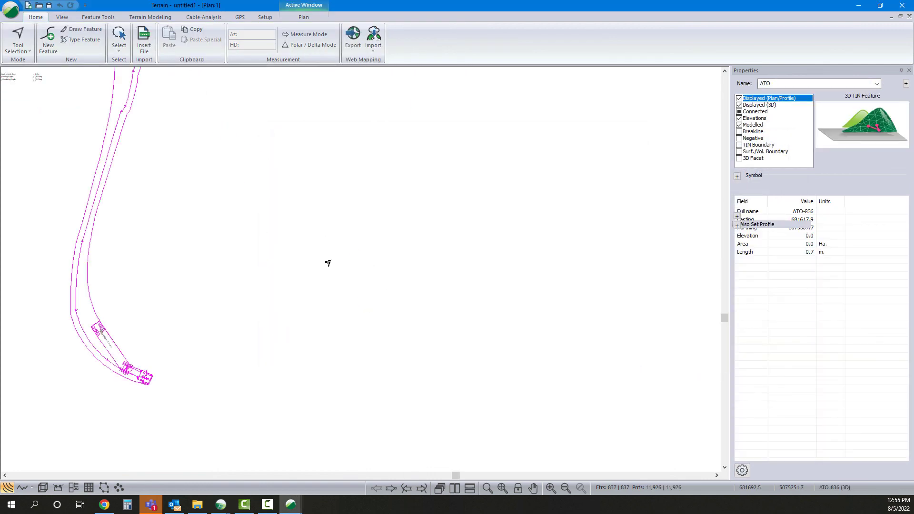
left_click(532, 322)
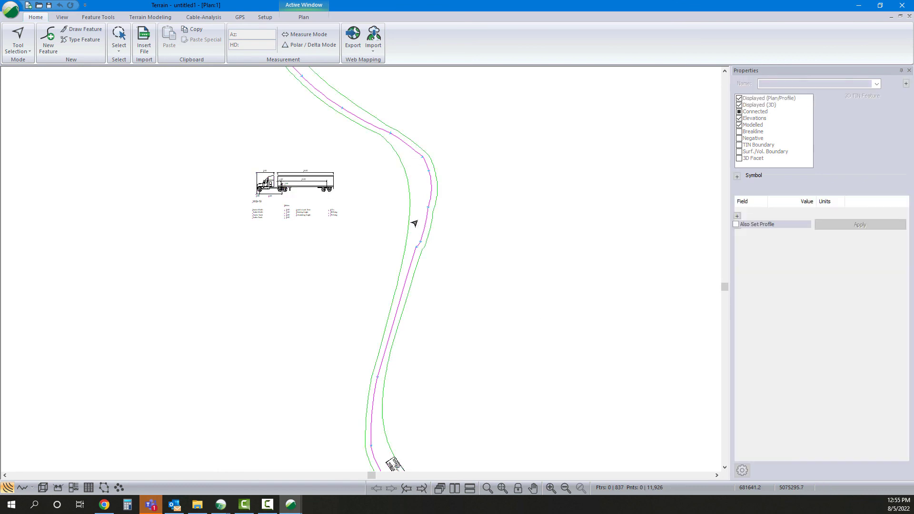
Save the terrain as 'Swept Path Analysis' in the Desktop's Curve Widening folder.
left_click(19, 18)
left_click(28, 98)
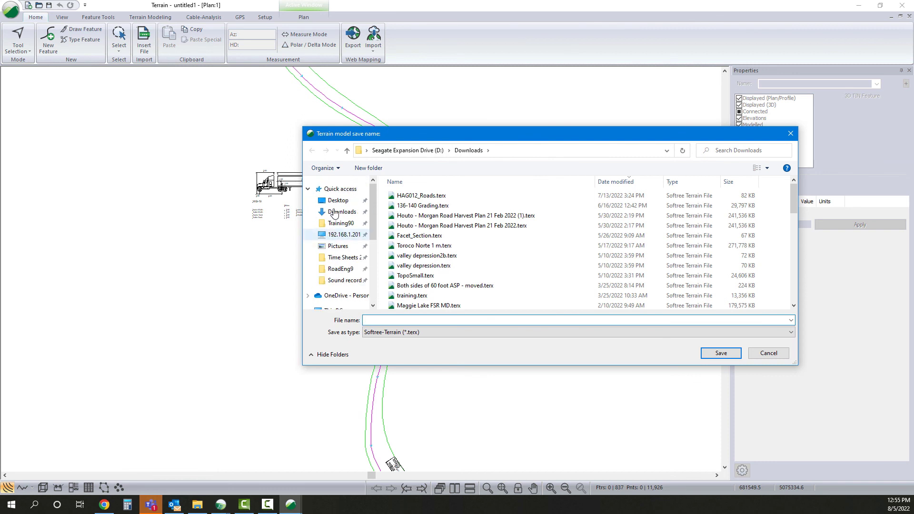
left_click(338, 200)
double_click(410, 246)
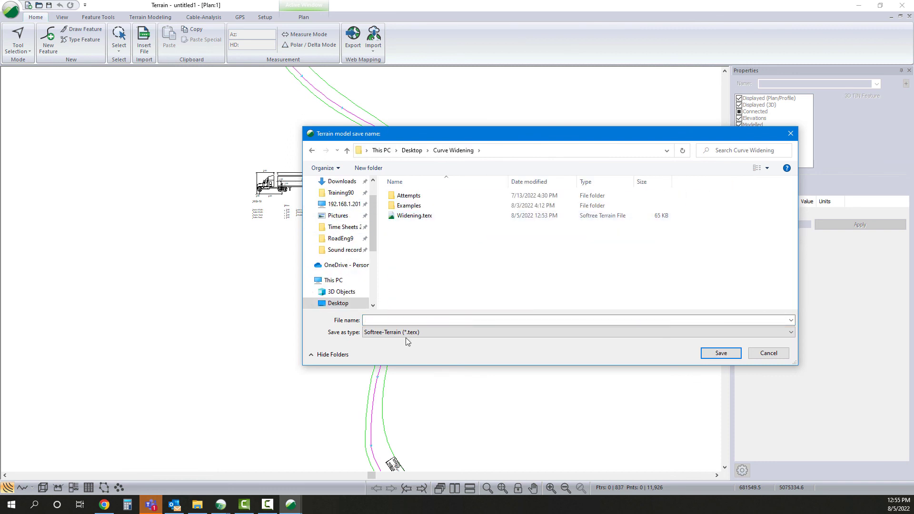
left_click(416, 317)
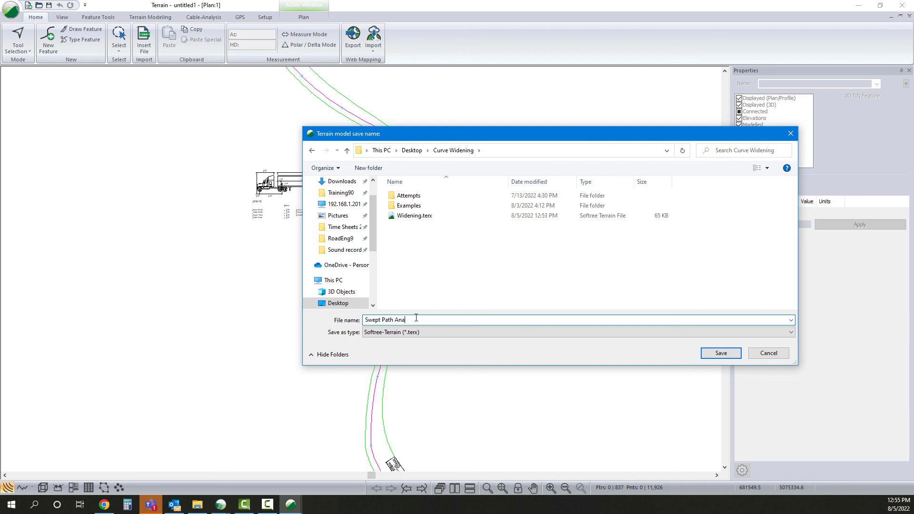
type("Swept Path Analysis")
key("Return")
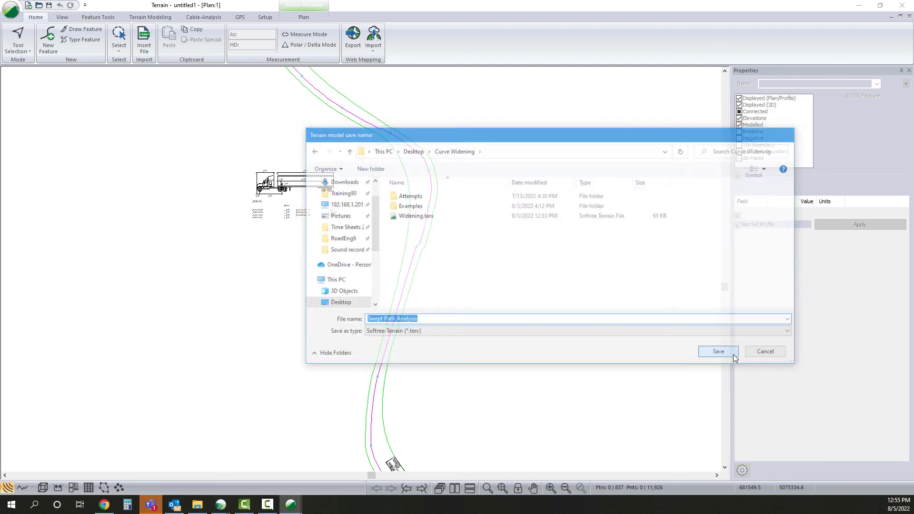
Minimize Terrain and bring the Bridge Approach design window back.
left_click(851, 8)
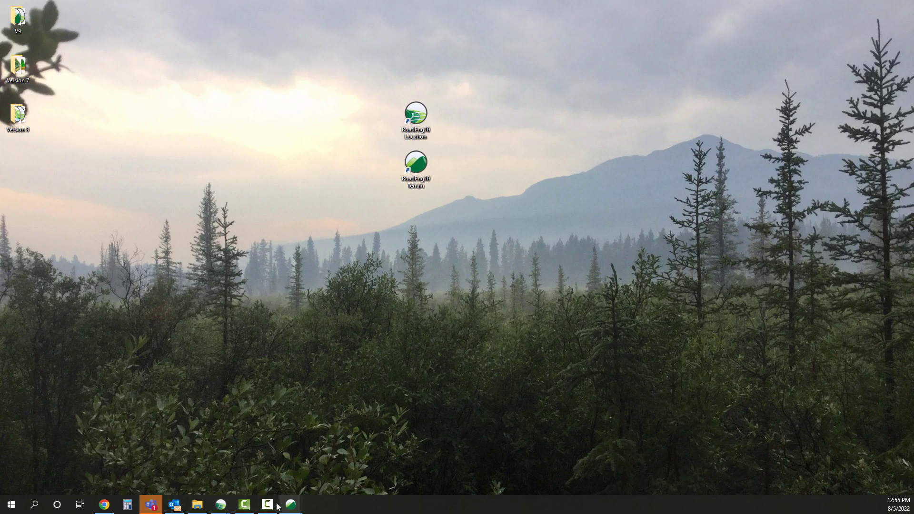
mouse_move(220, 504)
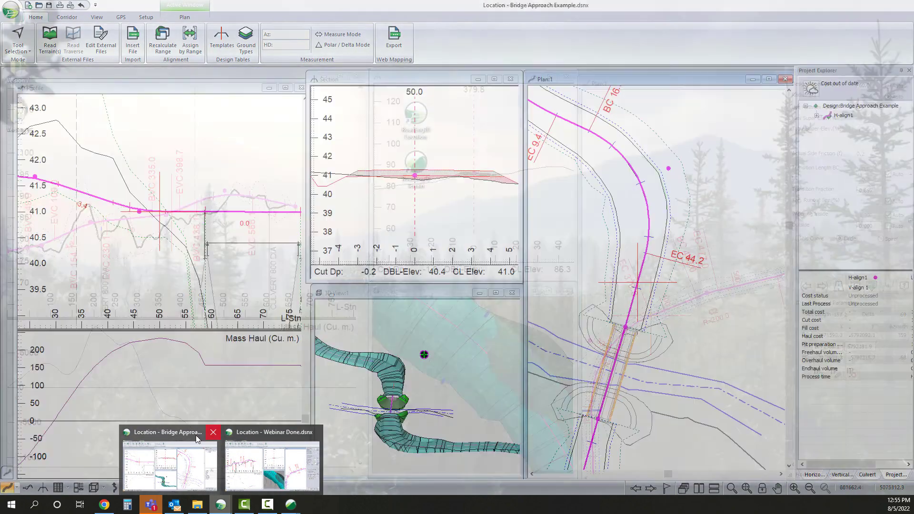
left_click(197, 438)
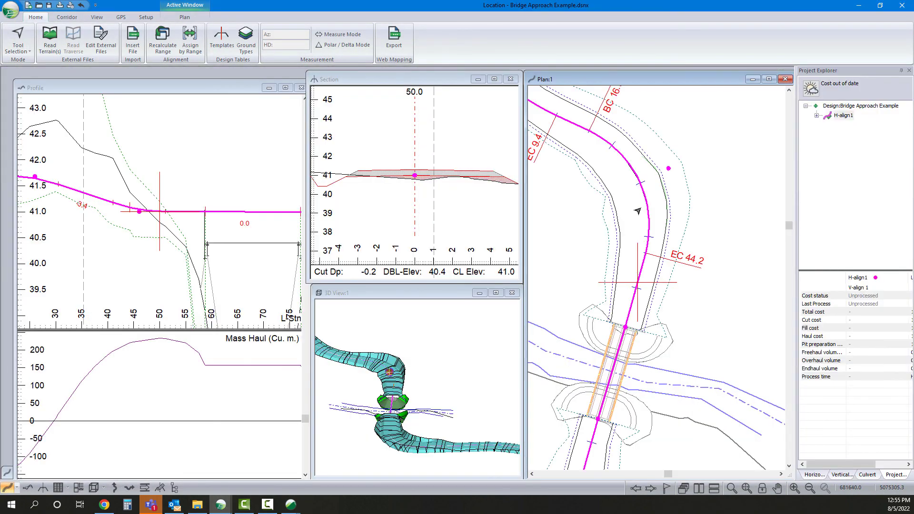
Add Swept Path Analysis.terx as a plan background, moved two places down the list.
right_click(642, 209)
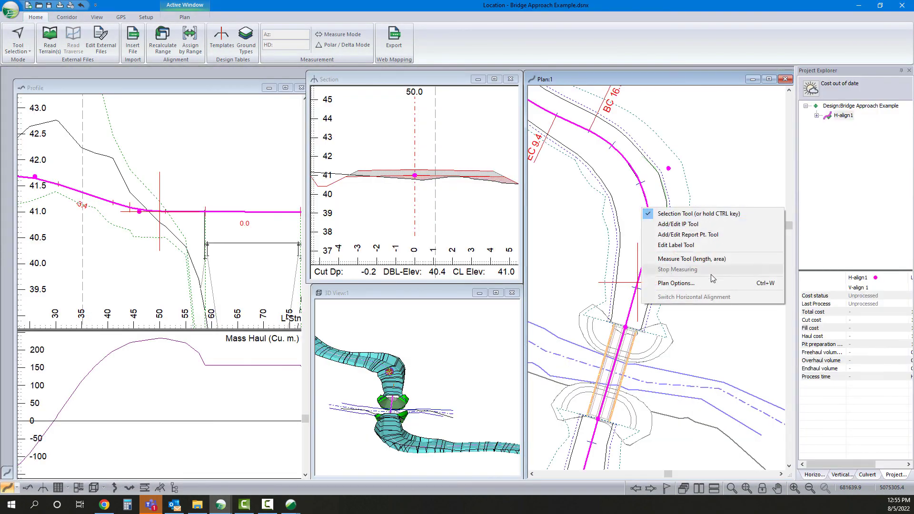
left_click(713, 282)
left_click(529, 277)
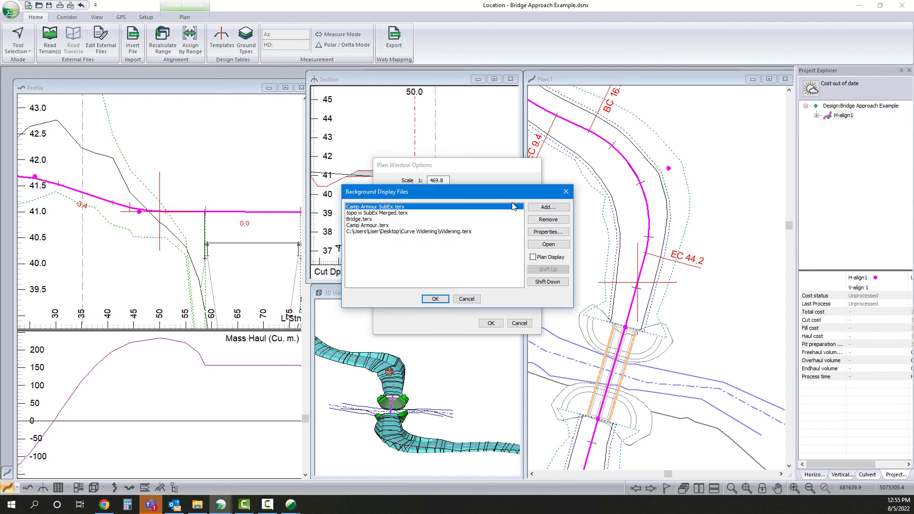
left_click(540, 210)
left_click(427, 216)
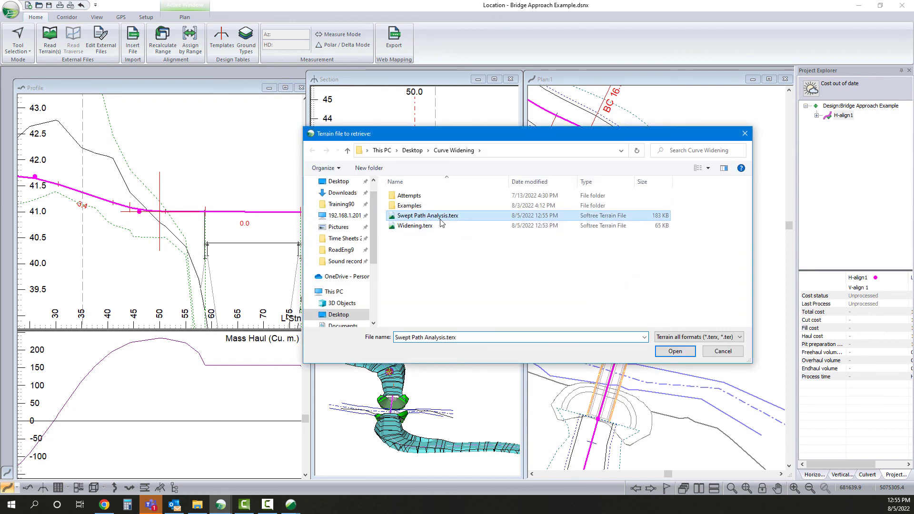
left_click(675, 351)
left_click(543, 281)
left_click(542, 281)
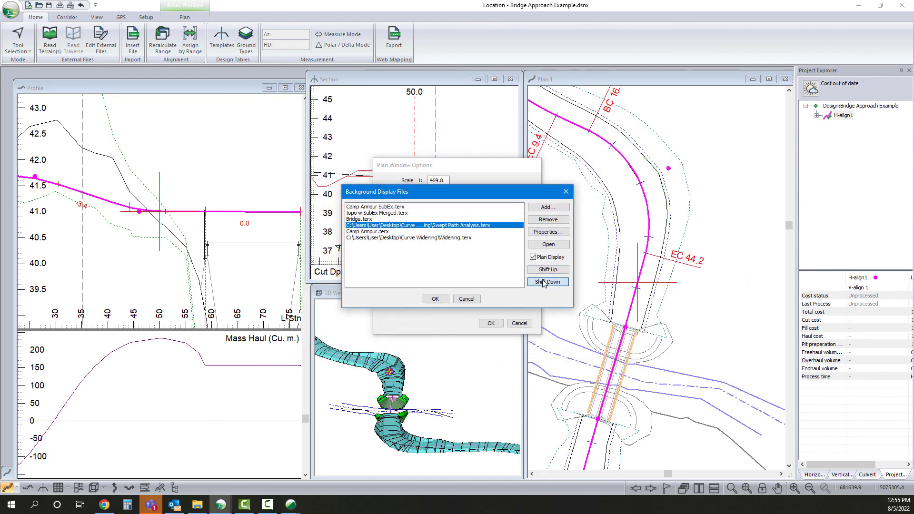
left_click(542, 281)
left_click(542, 281)
left_click(435, 299)
left_click(490, 323)
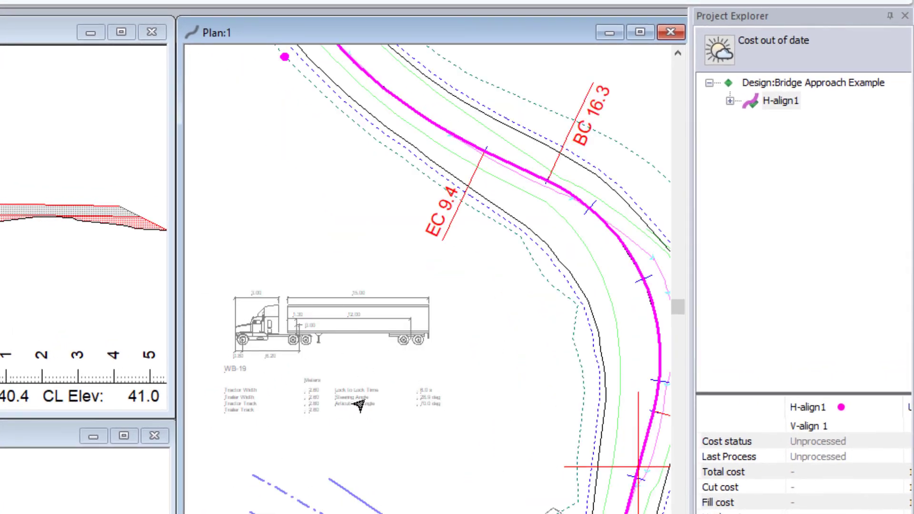
mouse_move(509, 402)
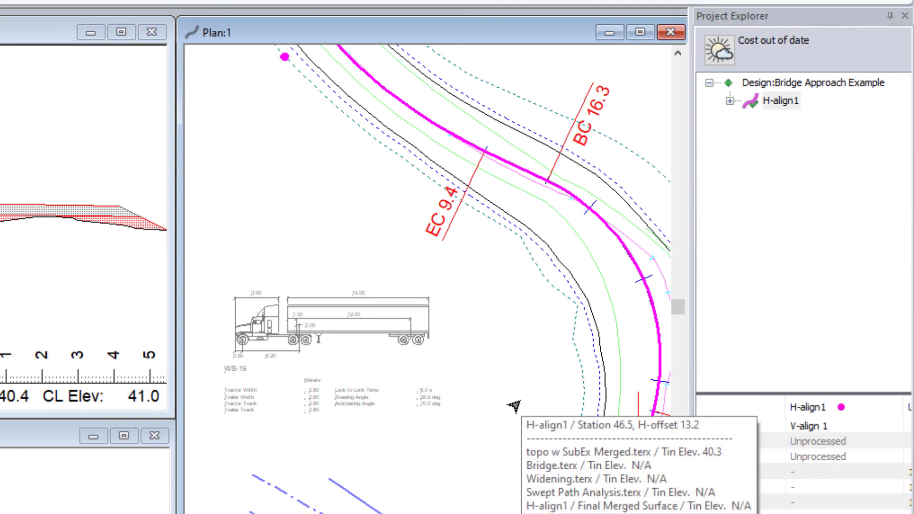